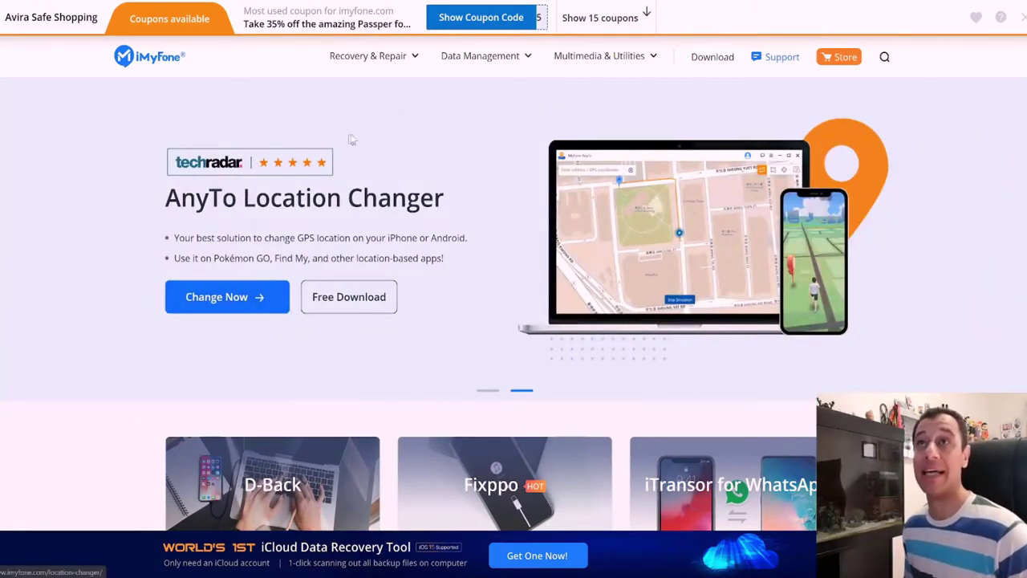
Browse the Recovery & Repair and Data Management menus and go to the AnyRecover product page
{"action": "mouse_move", "coordinate": [377, 60]}
{"action": "mouse_move", "coordinate": [485, 72]}
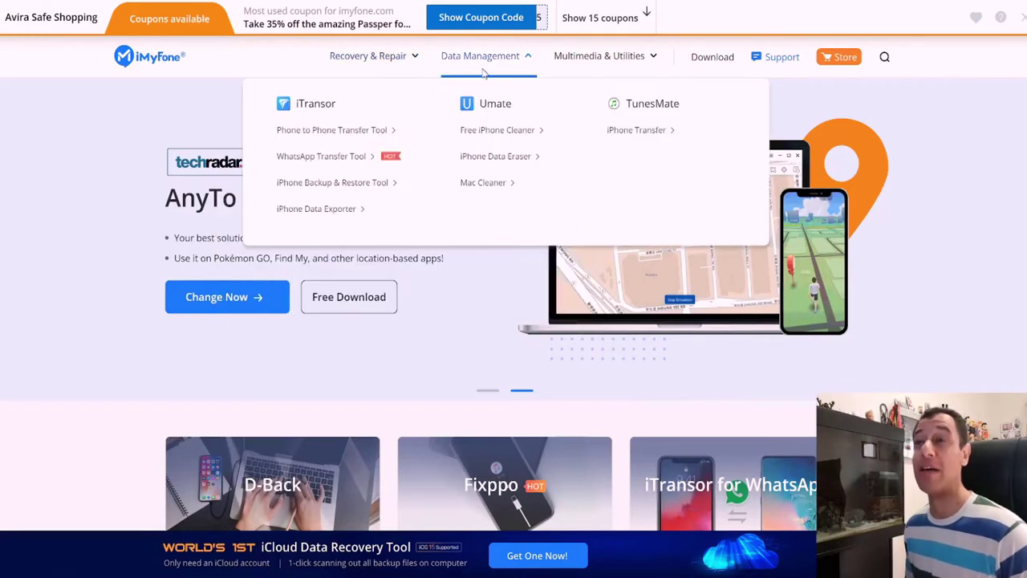
{"action": "mouse_move", "coordinate": [417, 74]}
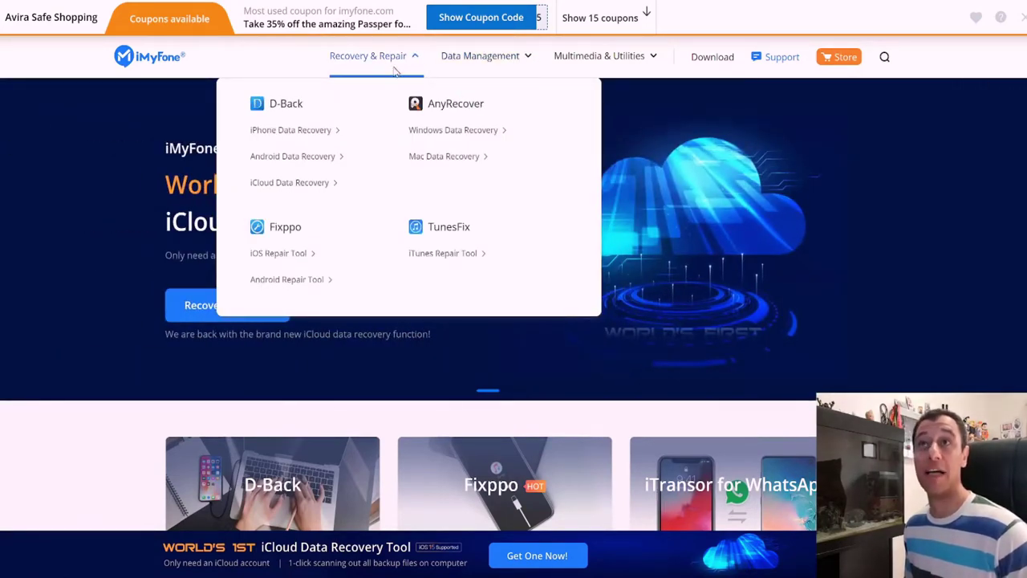
{"action": "mouse_move", "coordinate": [450, 58]}
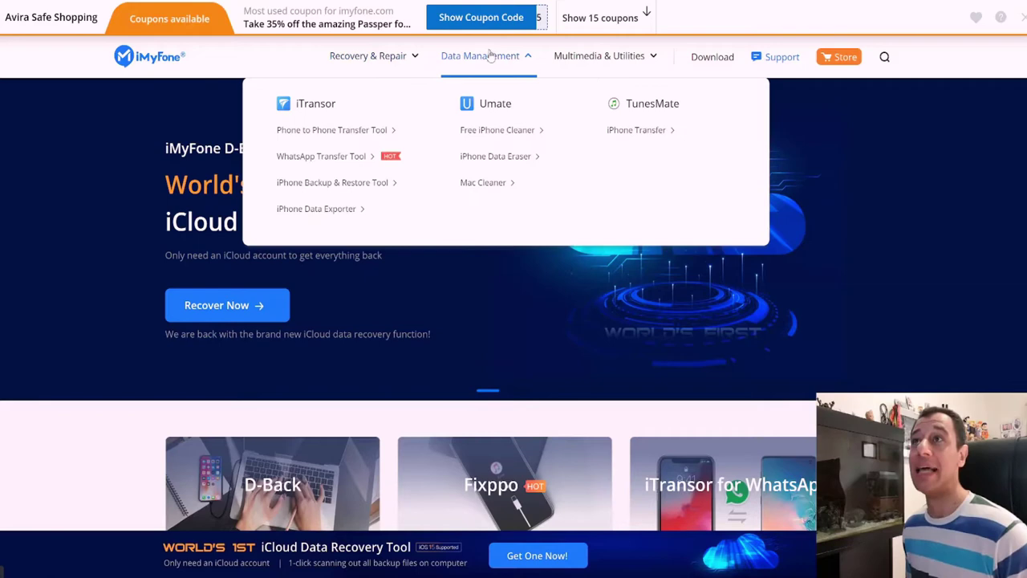
{"action": "mouse_move", "coordinate": [597, 63]}
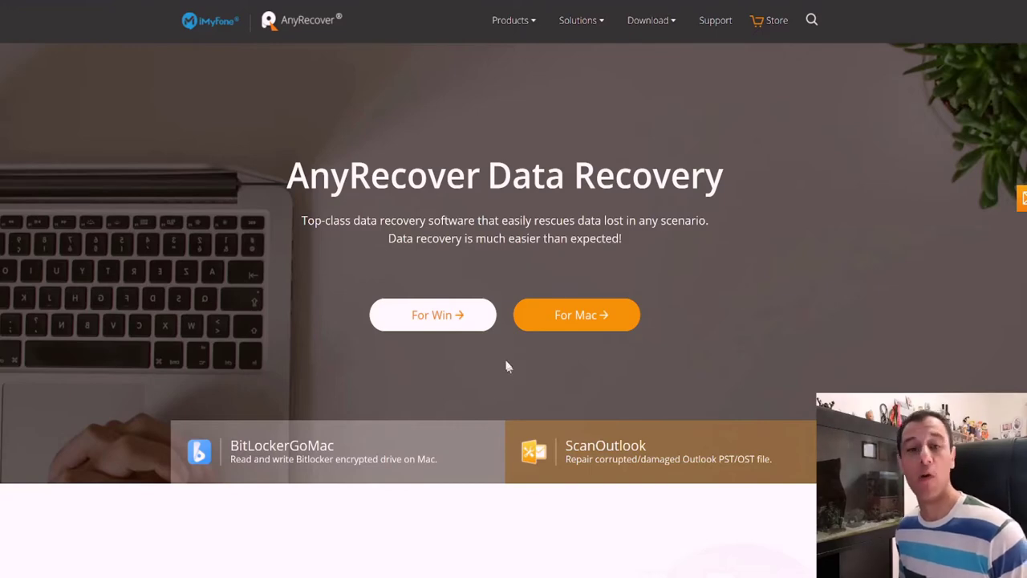
{"action": "scroll", "coordinate": [684, 293], "scroll_direction": "down", "scroll_amount": 3}
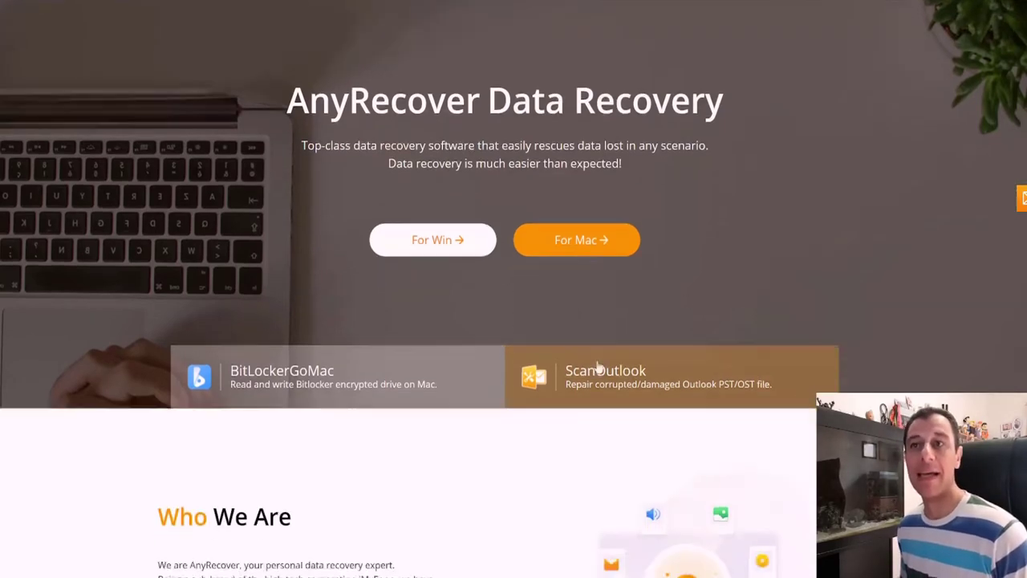
{"action": "scroll", "coordinate": [424, 409], "scroll_direction": "down", "scroll_amount": 1}
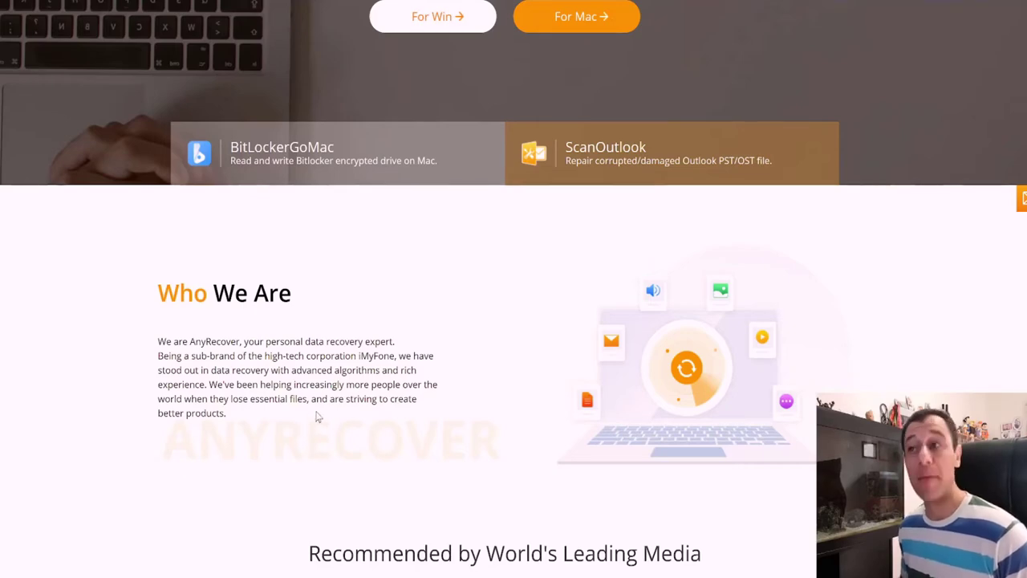
{"action": "scroll", "coordinate": [319, 415], "scroll_direction": "down", "scroll_amount": 2}
{"action": "scroll", "coordinate": [325, 416], "scroll_direction": "down", "scroll_amount": 7}
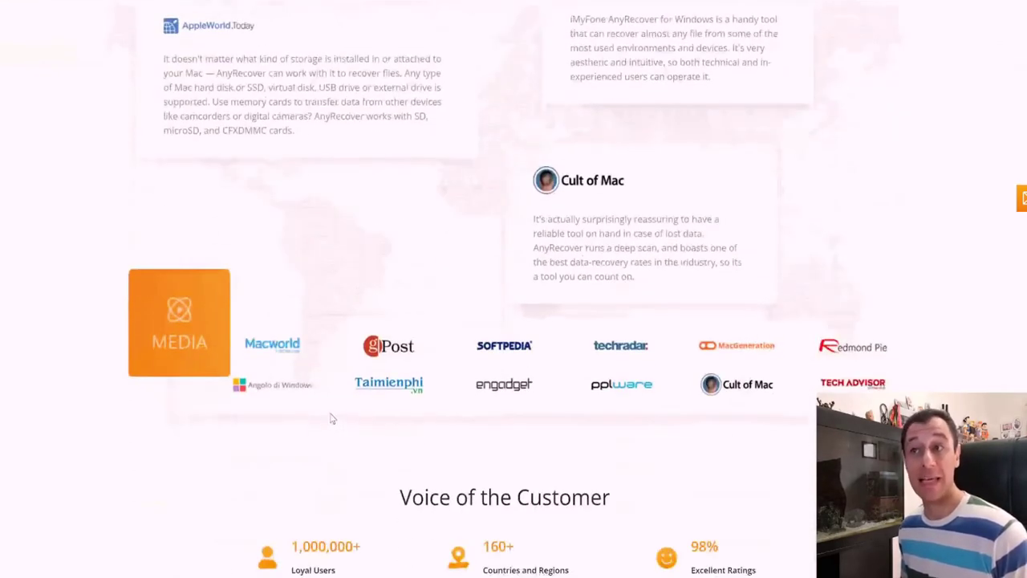
{"action": "scroll", "coordinate": [345, 417], "scroll_direction": "down", "scroll_amount": 3}
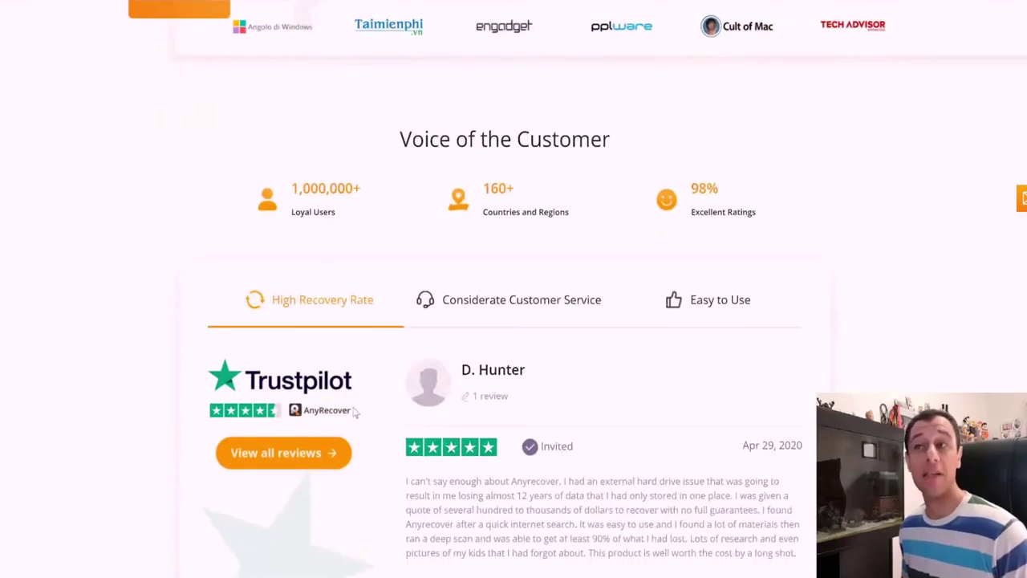
{"action": "scroll", "coordinate": [369, 402], "scroll_direction": "down", "scroll_amount": 1}
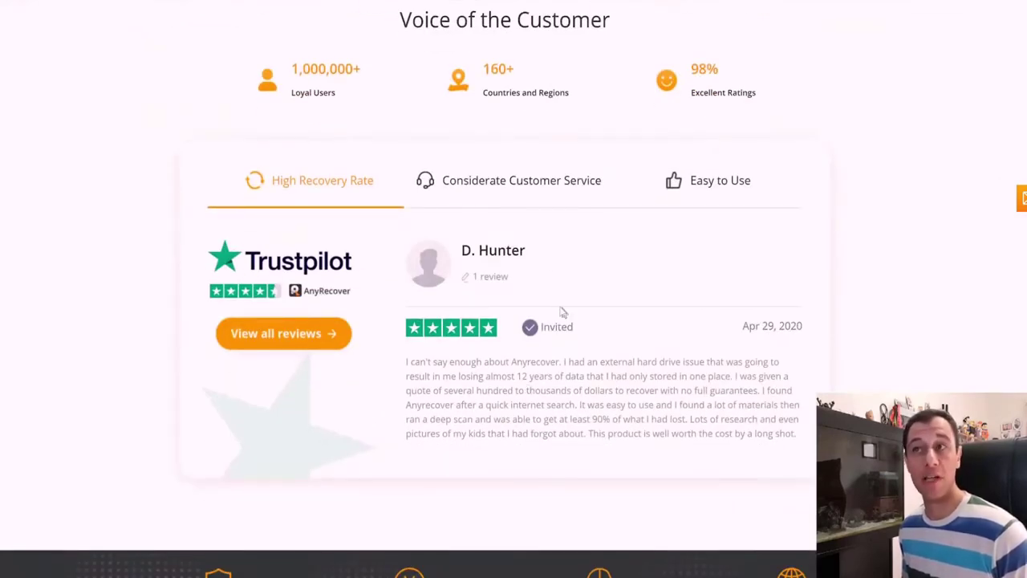
{"action": "scroll", "coordinate": [562, 369], "scroll_direction": "down", "scroll_amount": 3}
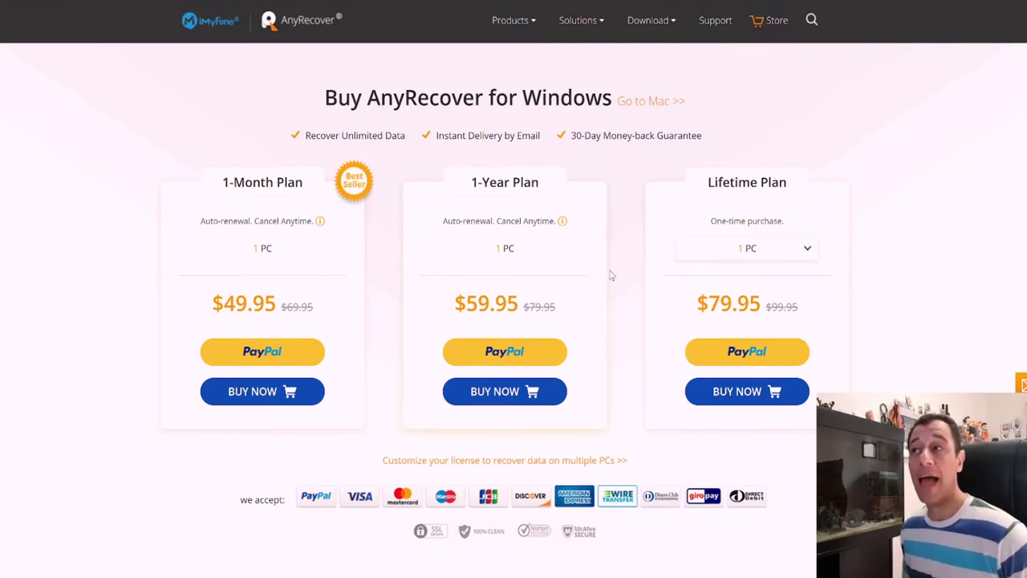
{"action": "left_click", "coordinate": [792, 257]}
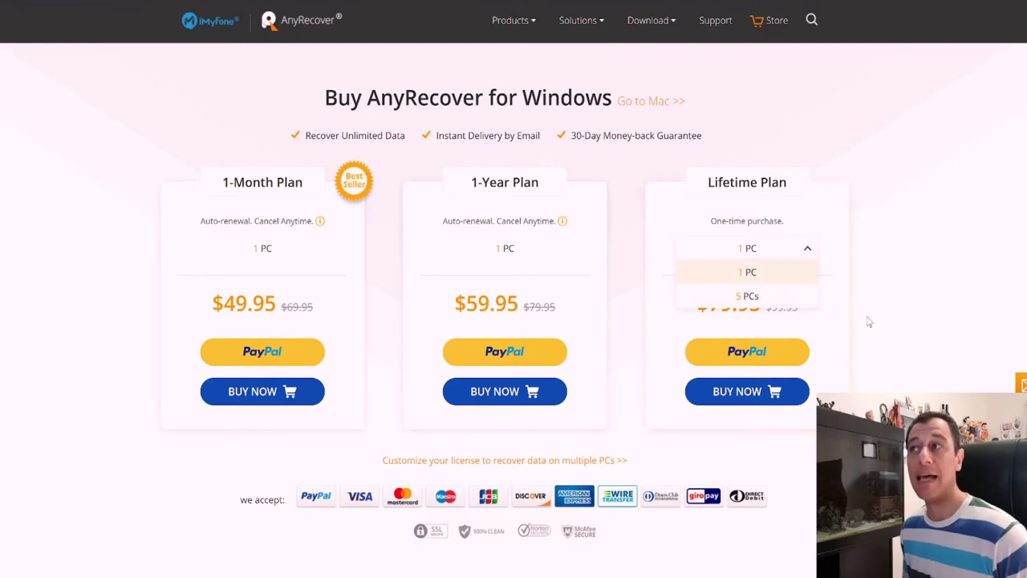
{"action": "left_click", "coordinate": [826, 310]}
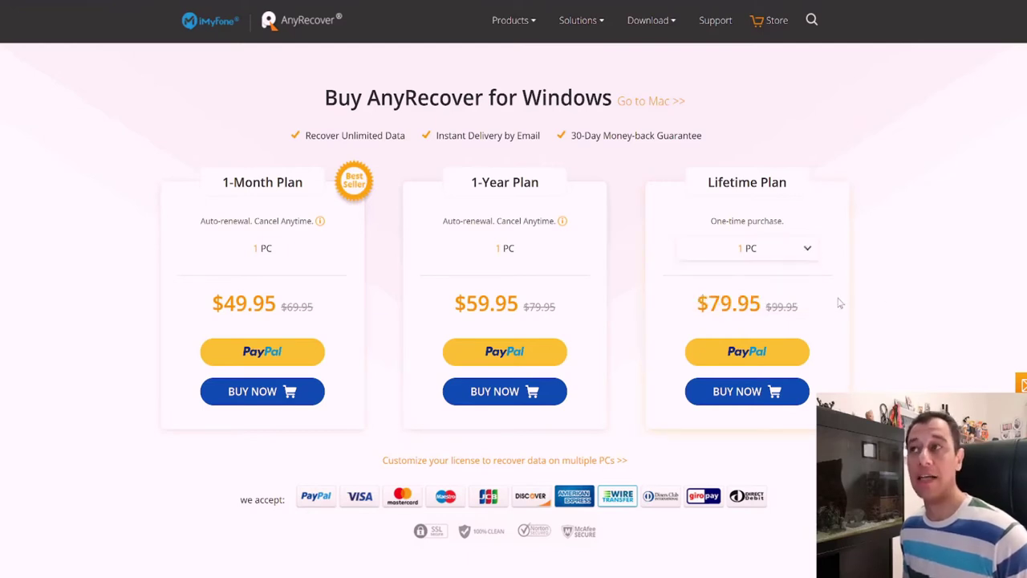
{"action": "left_click", "coordinate": [801, 258]}
{"action": "left_click", "coordinate": [768, 294]}
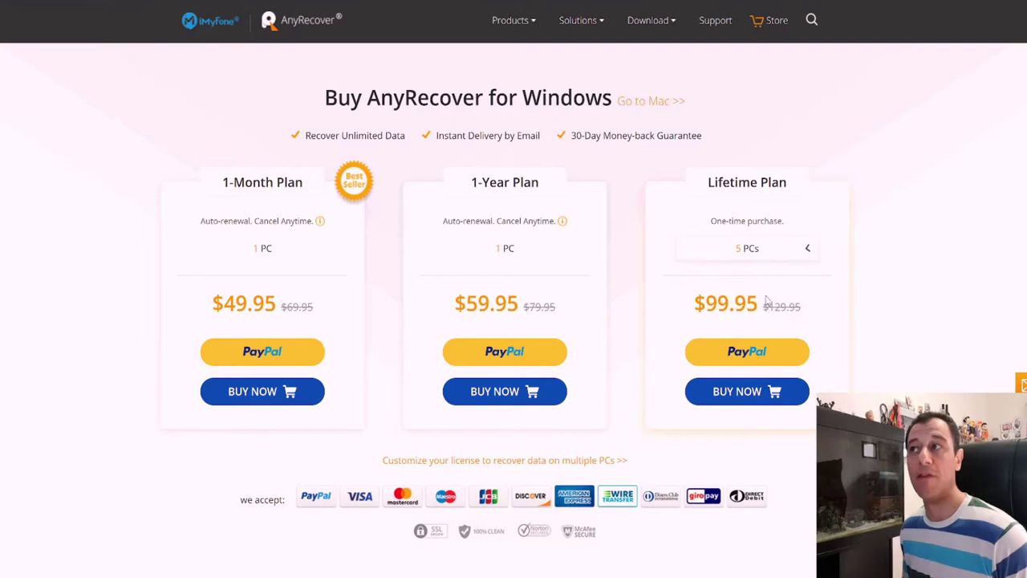
{"action": "left_click", "coordinate": [786, 257]}
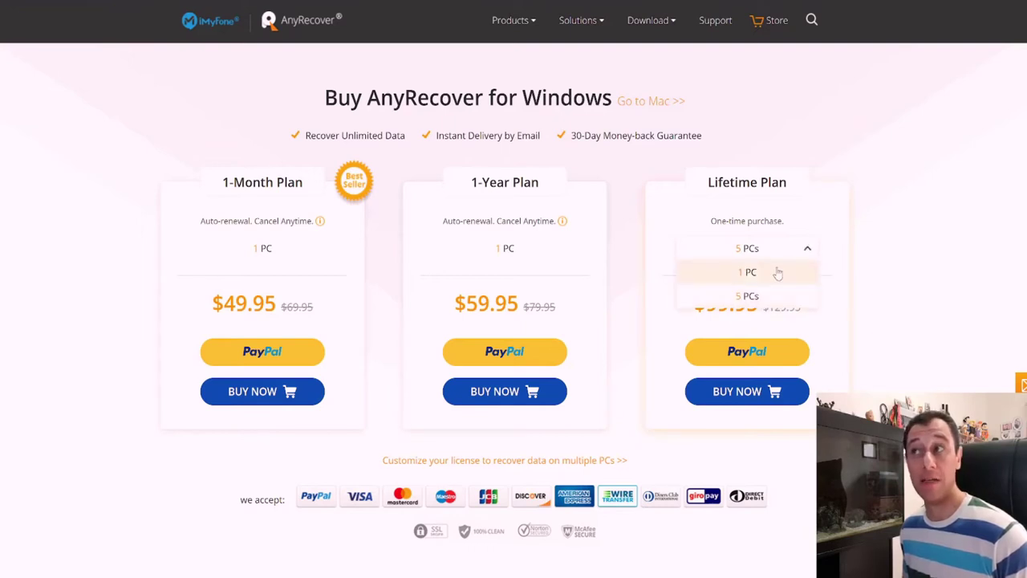
{"action": "left_click", "coordinate": [778, 272]}
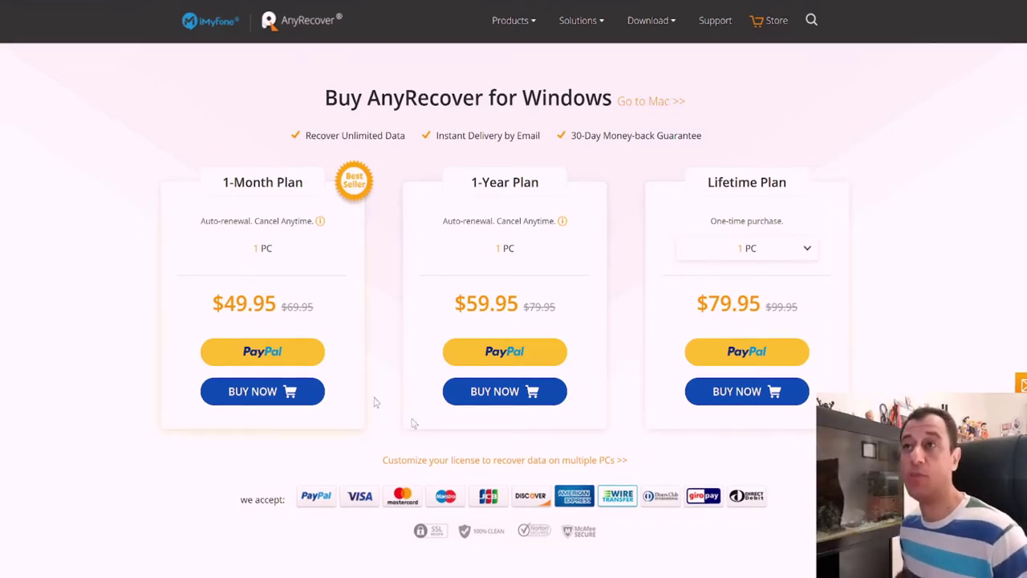
Go back to the AnyRecover home page, open the For Win page, and review its recovery scenarios and file types
{"action": "key", "text": "alt+Left"}
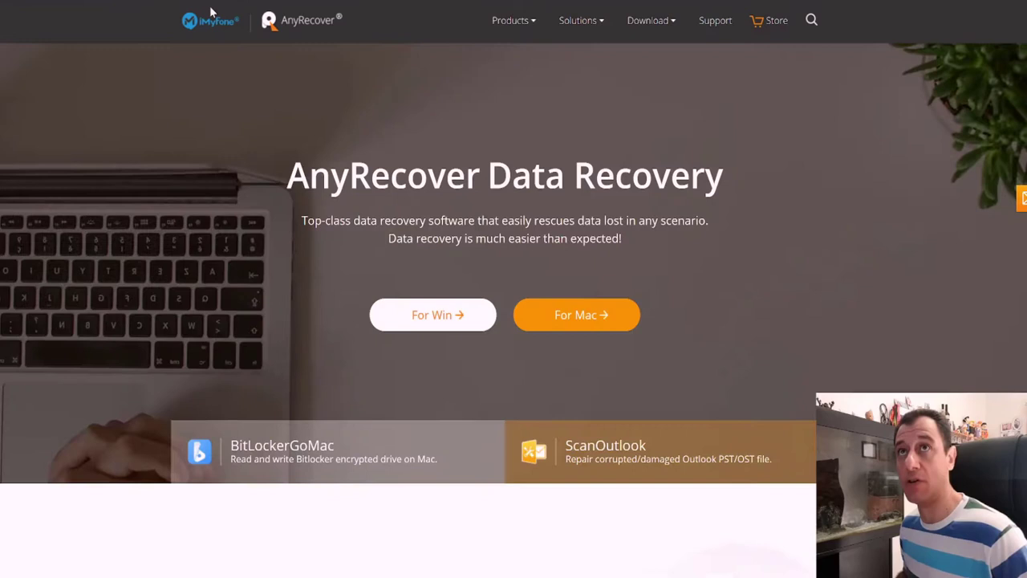
{"action": "left_click", "coordinate": [449, 323]}
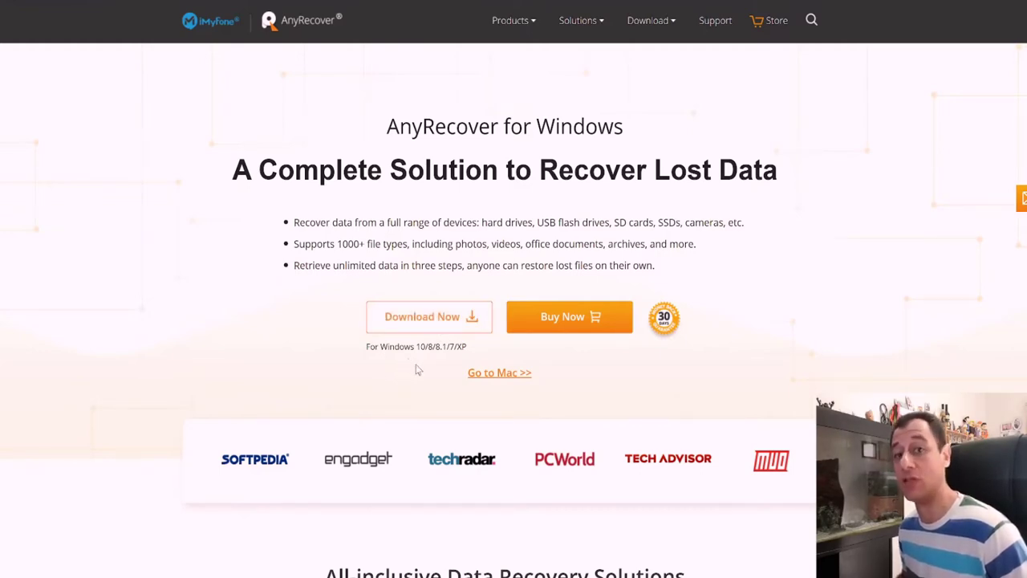
{"action": "scroll", "coordinate": [255, 365], "scroll_direction": "down", "scroll_amount": 3}
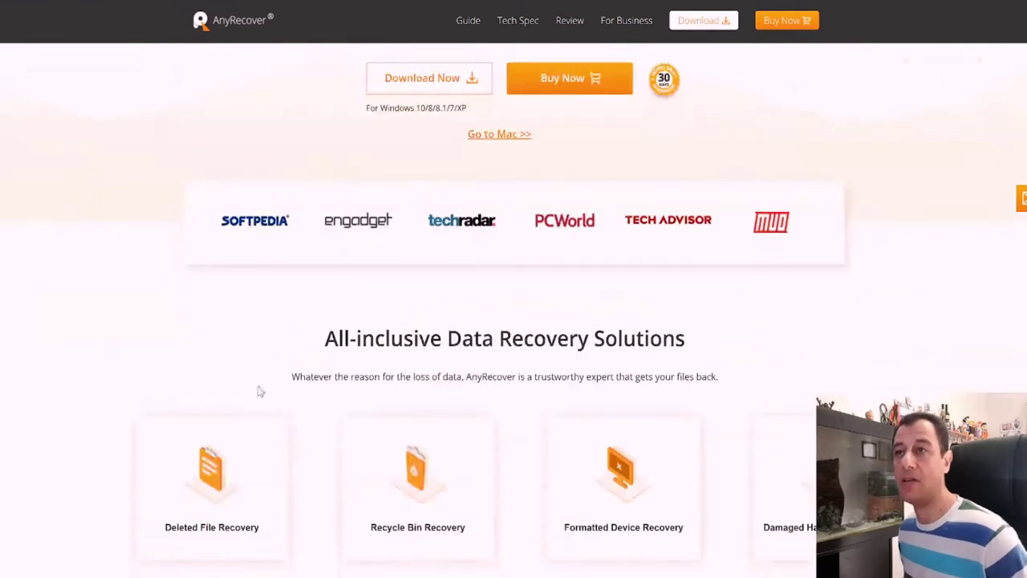
{"action": "scroll", "coordinate": [259, 390], "scroll_direction": "down", "scroll_amount": 2}
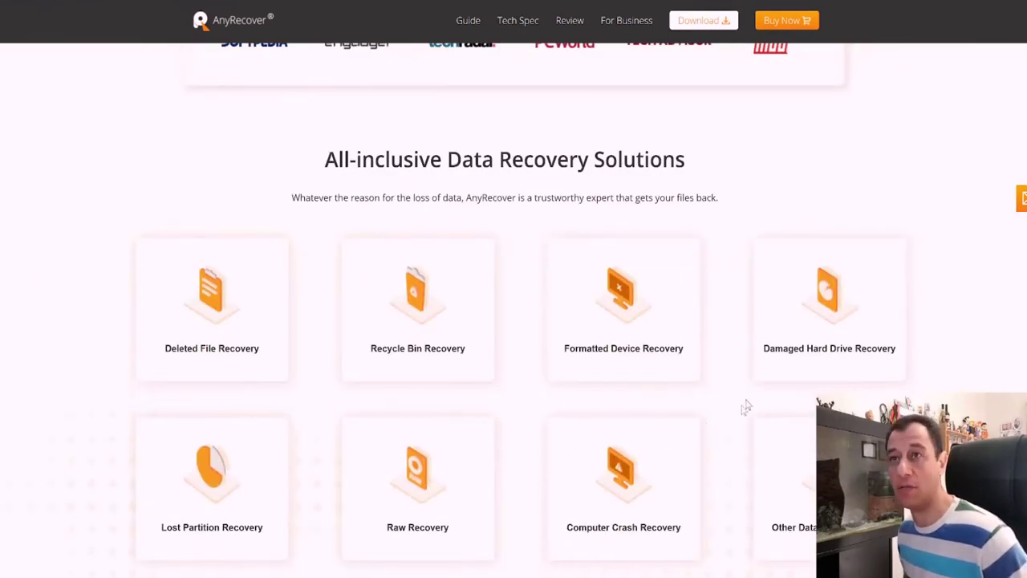
{"action": "scroll", "coordinate": [339, 425], "scroll_direction": "down", "scroll_amount": 3}
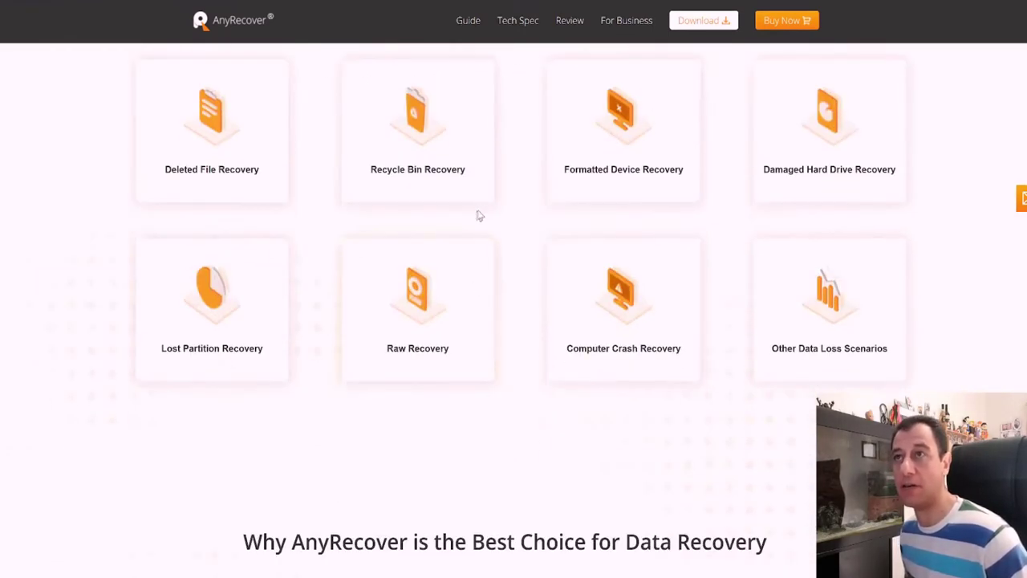
{"action": "mouse_move", "coordinate": [829, 170]}
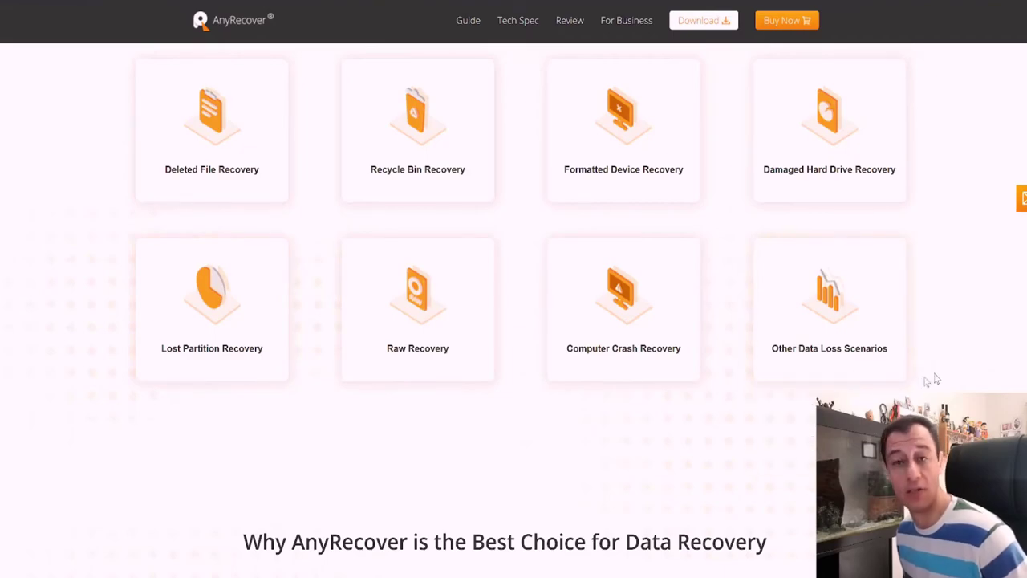
{"action": "scroll", "coordinate": [933, 378], "scroll_direction": "down", "scroll_amount": 8}
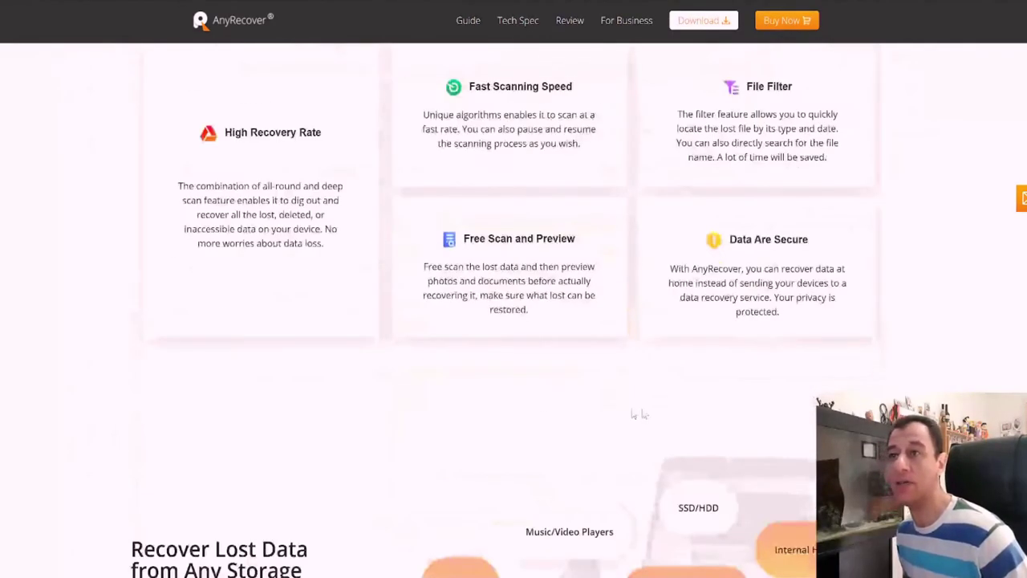
{"action": "scroll", "coordinate": [640, 414], "scroll_direction": "down", "scroll_amount": 10}
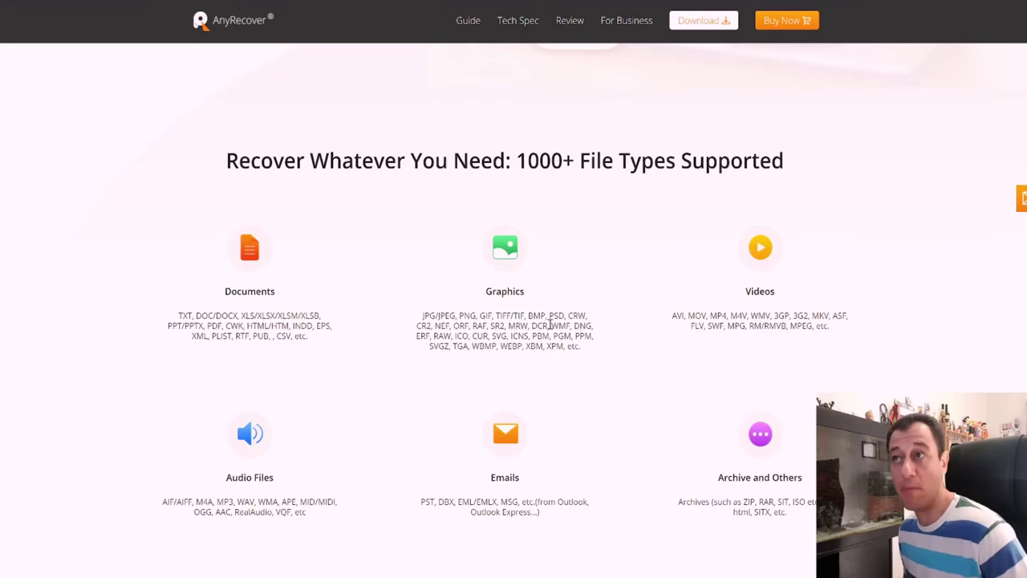
{"action": "scroll", "coordinate": [803, 342], "scroll_direction": "down", "scroll_amount": 2}
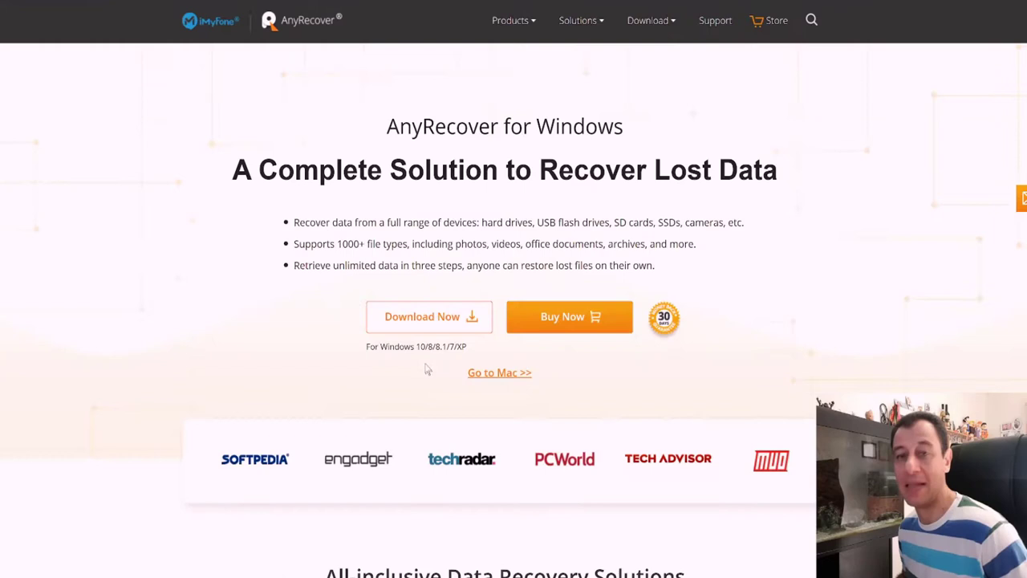
Open the Buy Now pricing page, then switch to Explorer's DATA_TEST (J:)\Apps folder
{"action": "left_click", "coordinate": [568, 316]}
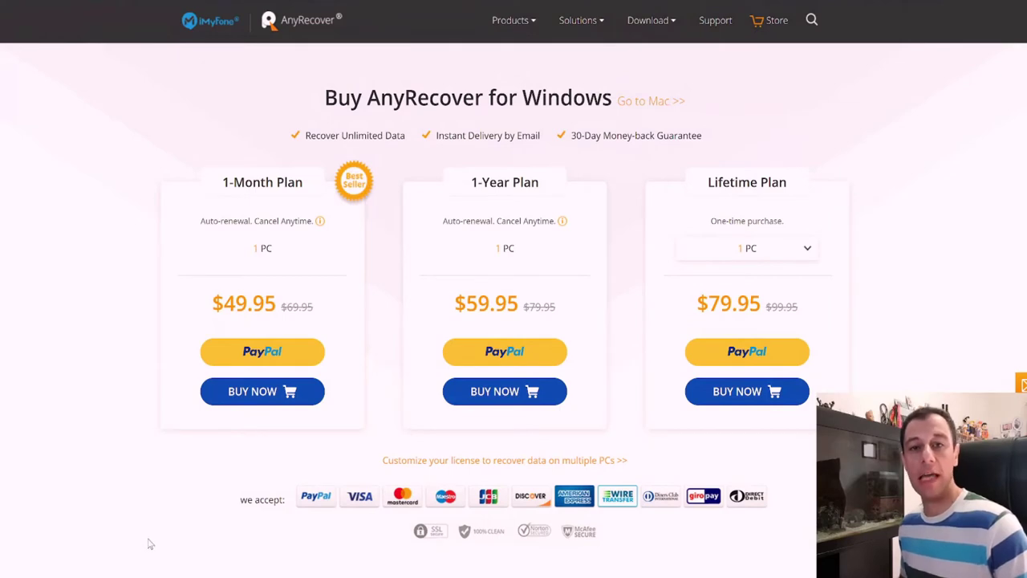
{"action": "key", "text": "alt+Tab"}
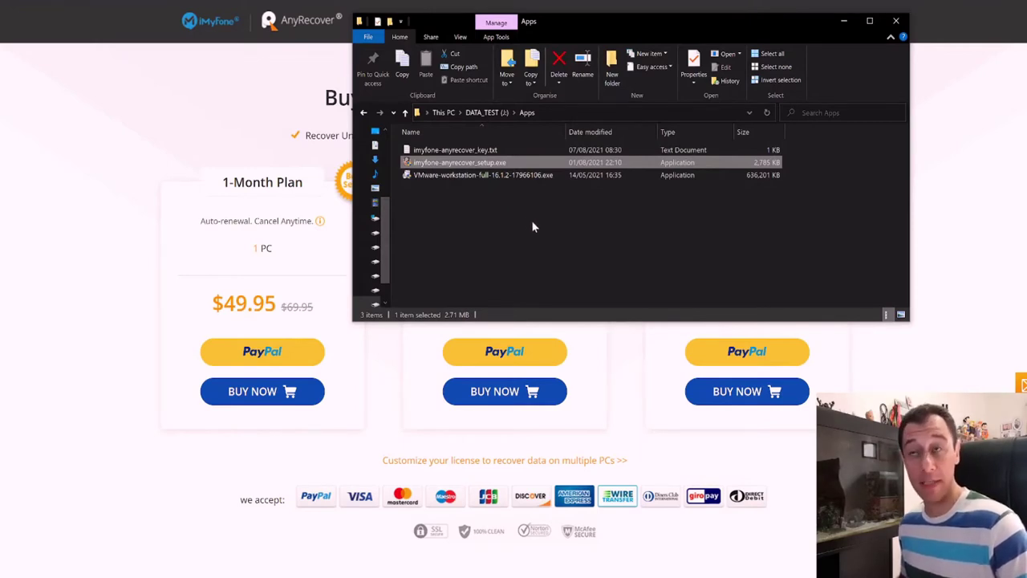
Run imyfone-anyrecover_setup.exe, accept the licence, and install to C:\Program Files (x86)
{"action": "double_click", "coordinate": [480, 162]}
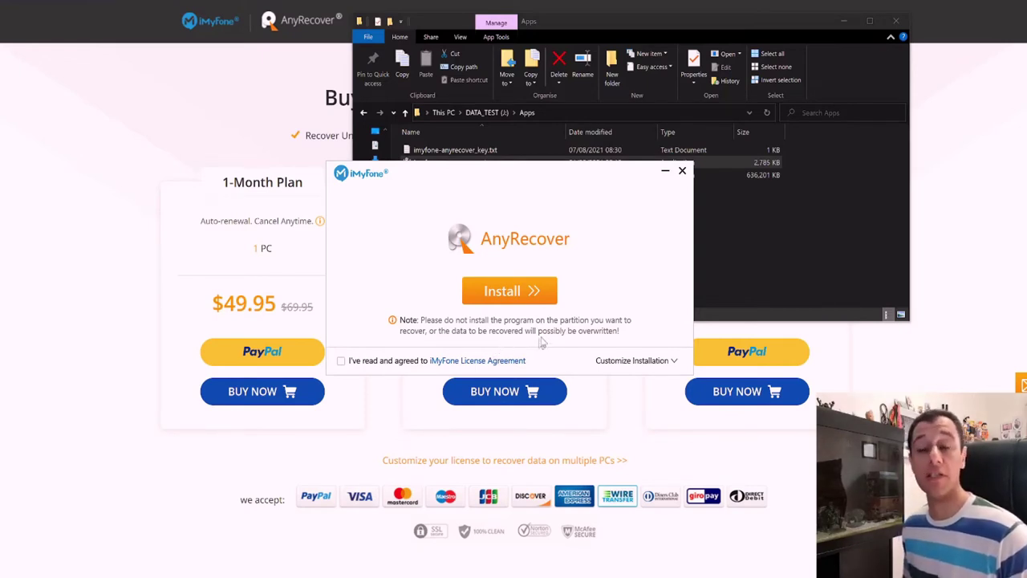
{"action": "left_click", "coordinate": [341, 362]}
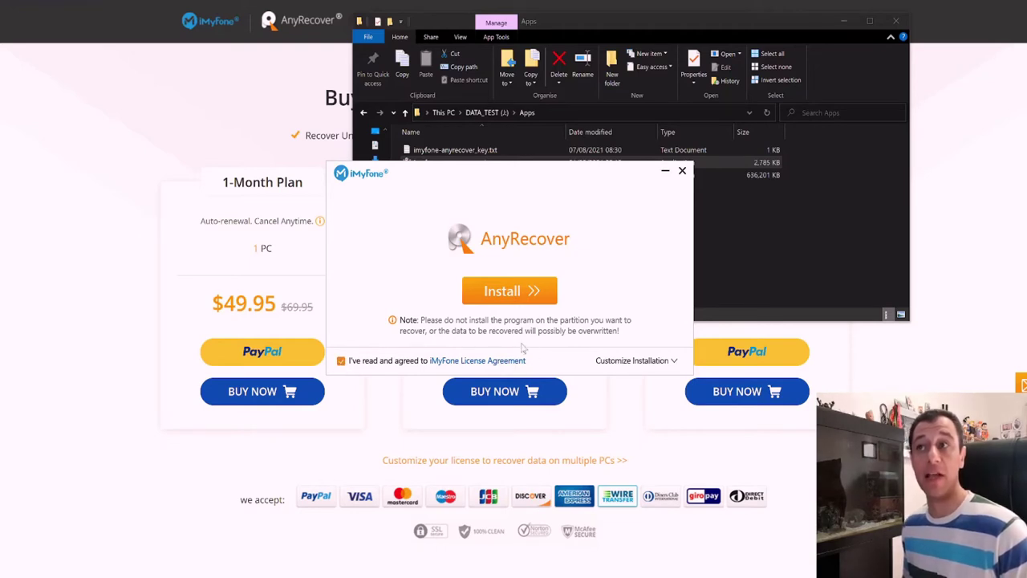
{"action": "left_click", "coordinate": [665, 362]}
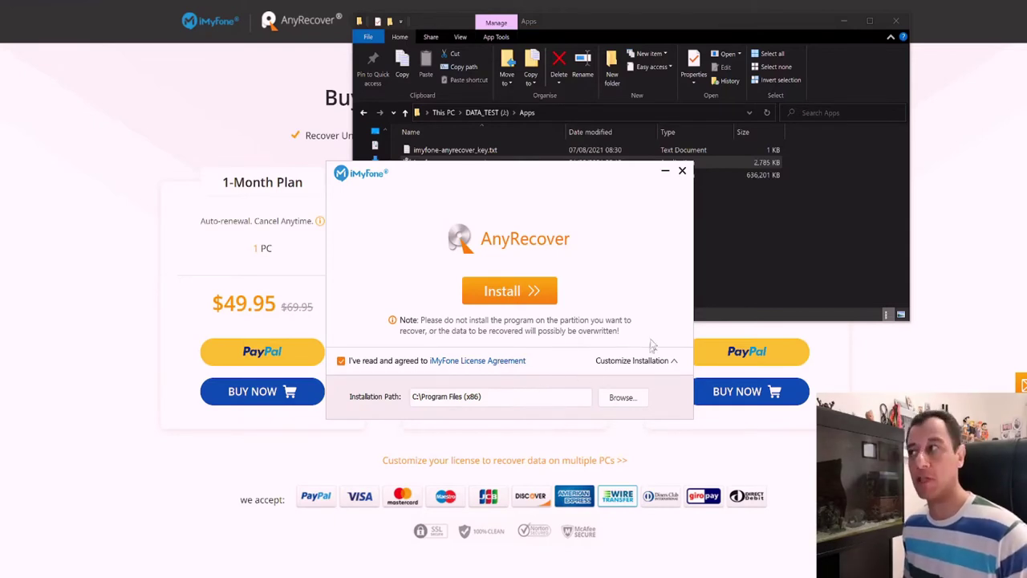
{"action": "left_click", "coordinate": [522, 299]}
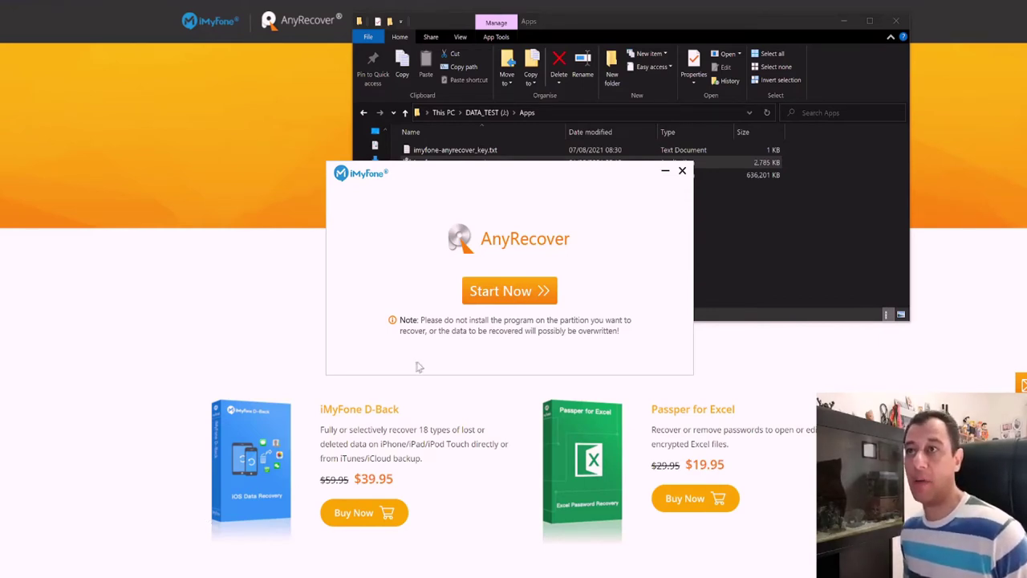
Start AnyRecover and preview the Shift Deleted Files, SD card, flash drive and formatted hard drive articles
{"action": "left_click", "coordinate": [523, 295]}
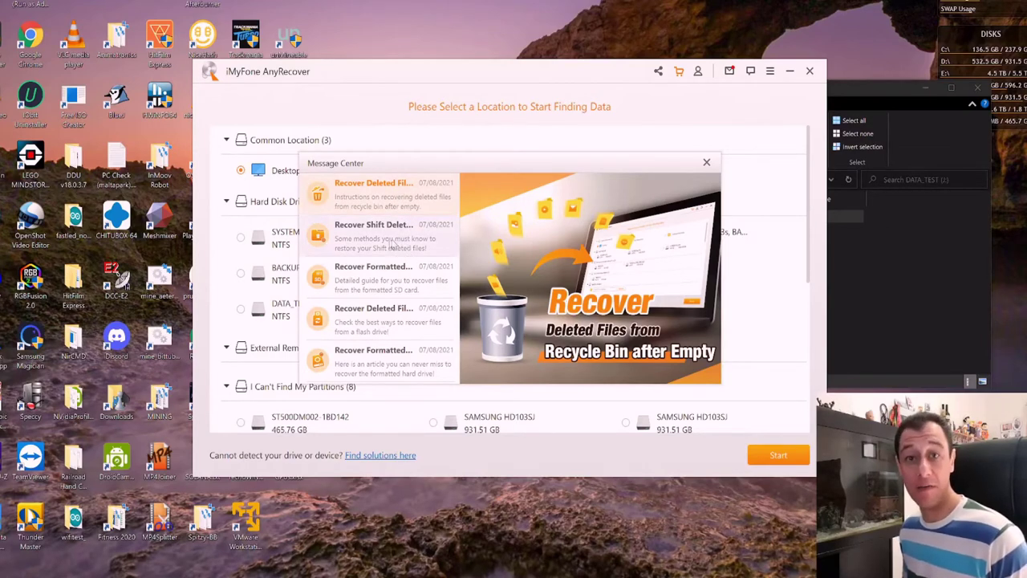
{"action": "left_click", "coordinate": [374, 241]}
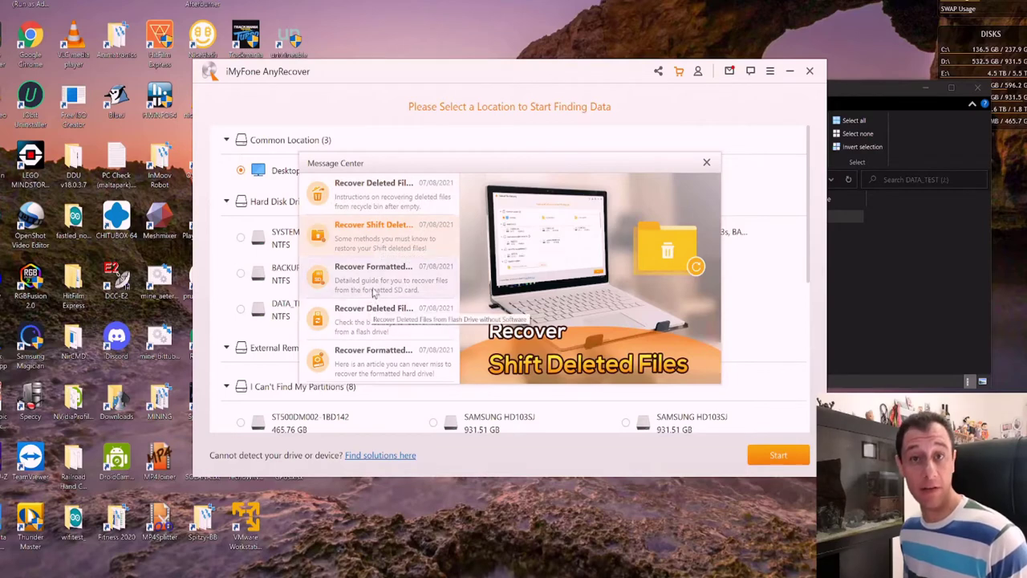
{"action": "left_click", "coordinate": [369, 283]}
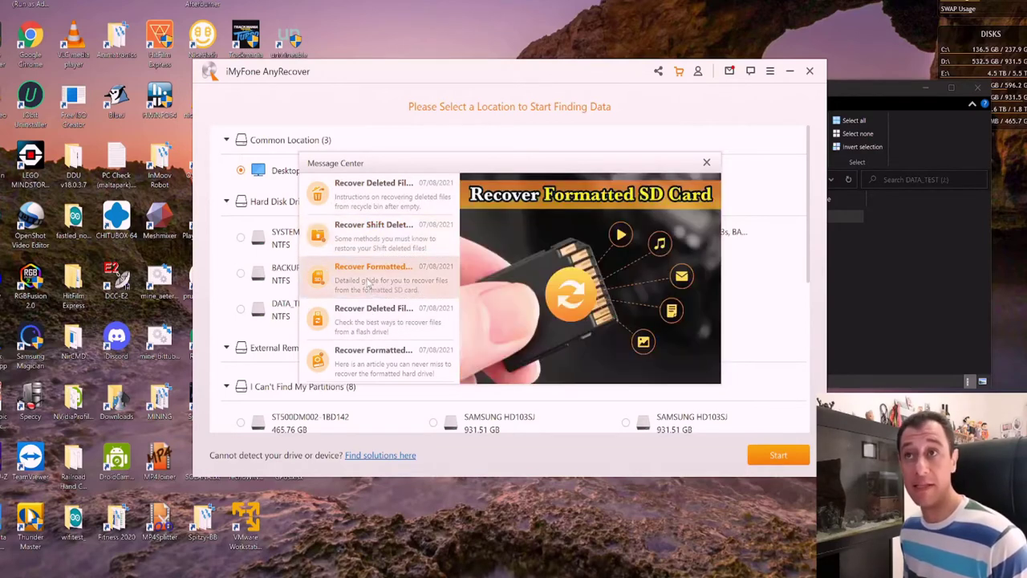
{"action": "left_click", "coordinate": [368, 324]}
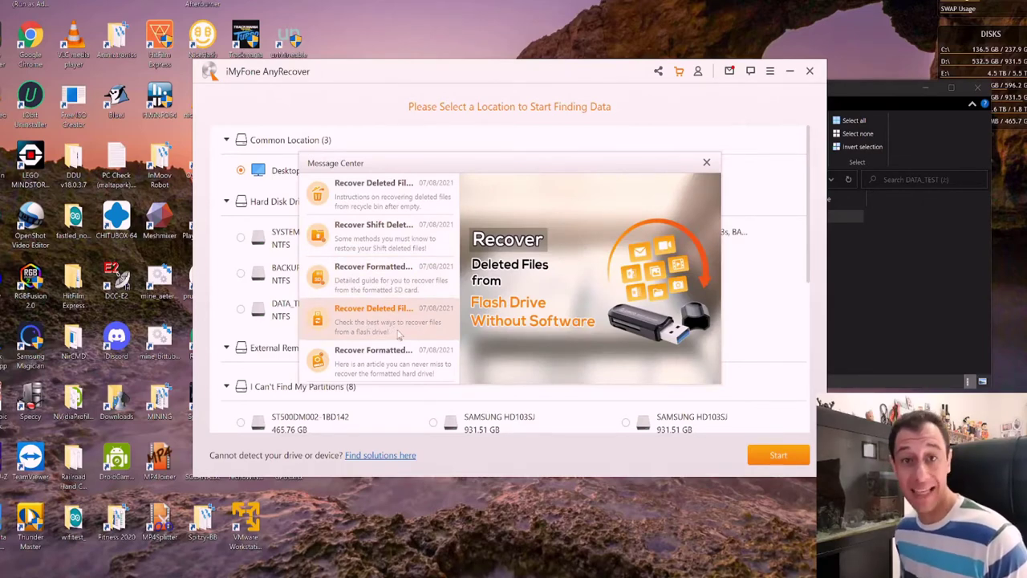
{"action": "left_click", "coordinate": [393, 361]}
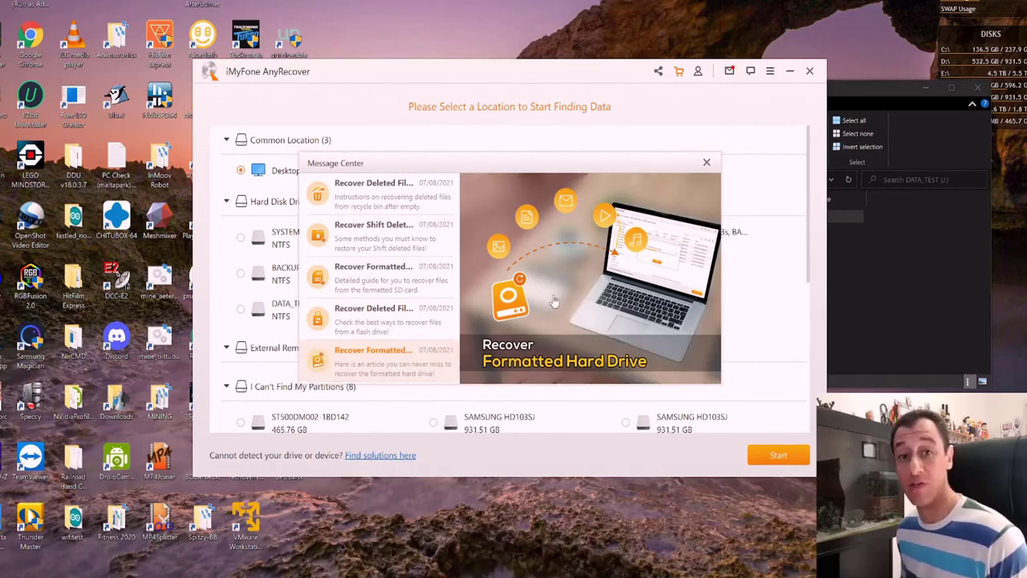
Close the Message Center and move the AnyRecover window aside to reveal Explorer
{"action": "left_click", "coordinate": [706, 162]}
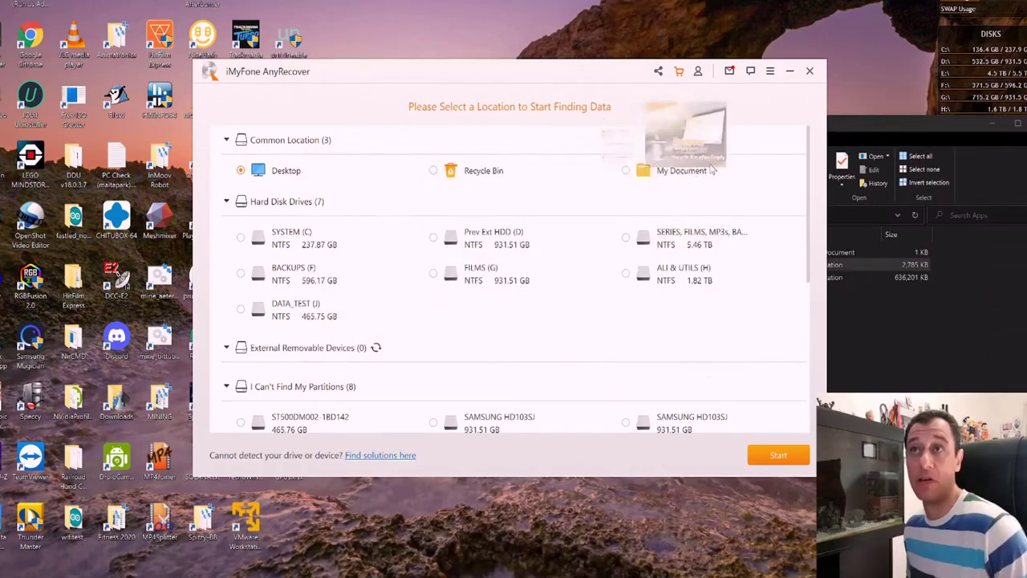
{"action": "left_click_drag", "start_coordinate": [625, 85], "coordinate": [454, 6]}
{"action": "left_click_drag", "start_coordinate": [642, 165], "coordinate": [632, 194]}
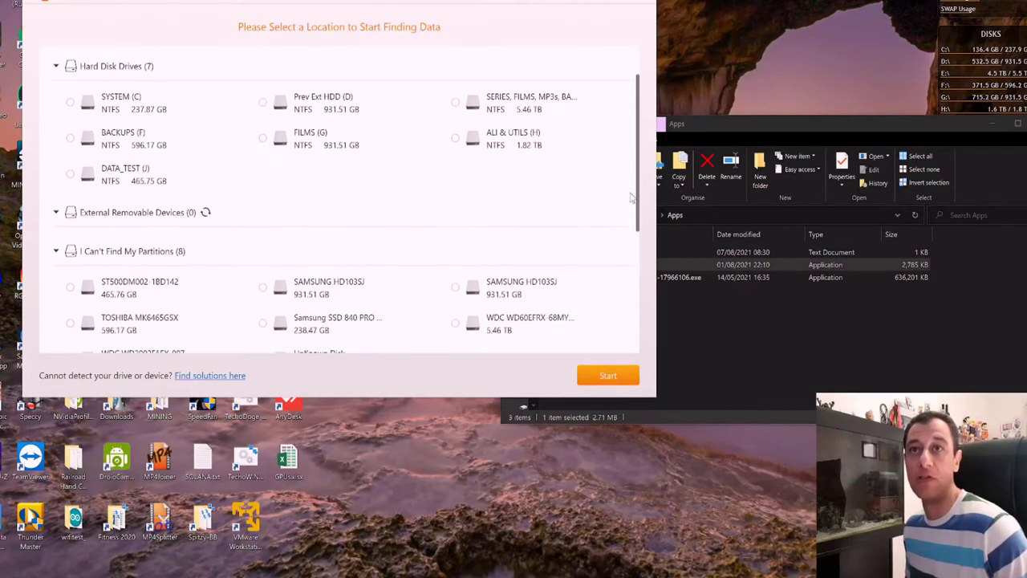
Collapse External Removable Devices, scroll through the 7 hard drives, and bring Explorer's Apps folder forward
{"action": "left_click", "coordinate": [56, 213]}
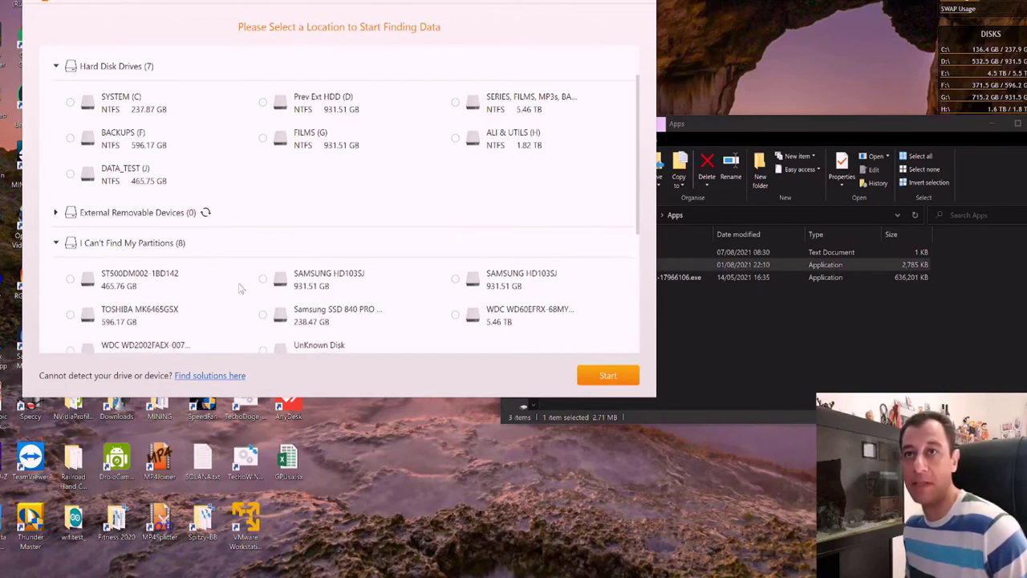
{"action": "left_click_drag", "start_coordinate": [641, 237], "coordinate": [626, 201]}
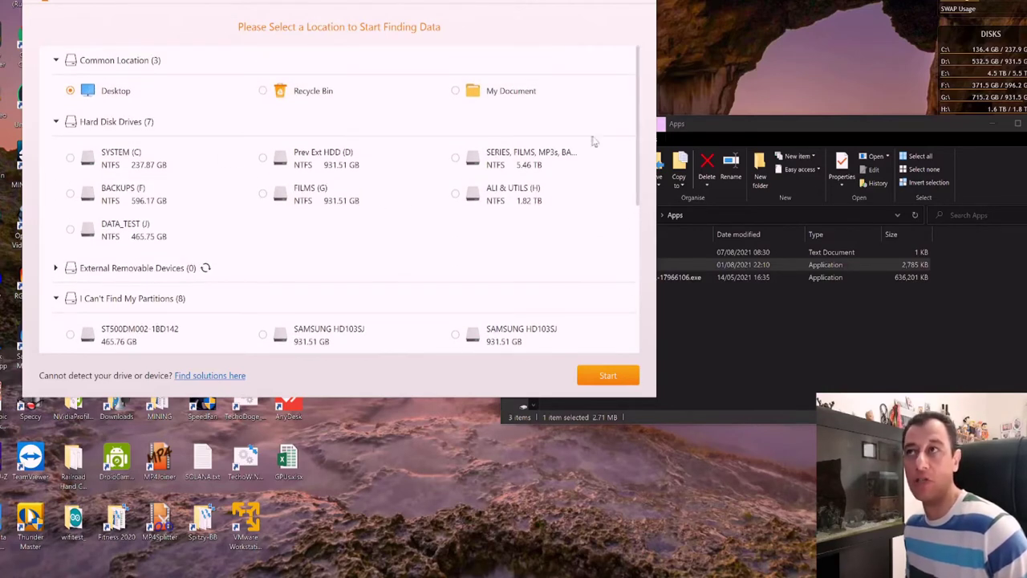
{"action": "left_click_drag", "start_coordinate": [633, 175], "coordinate": [603, 328]}
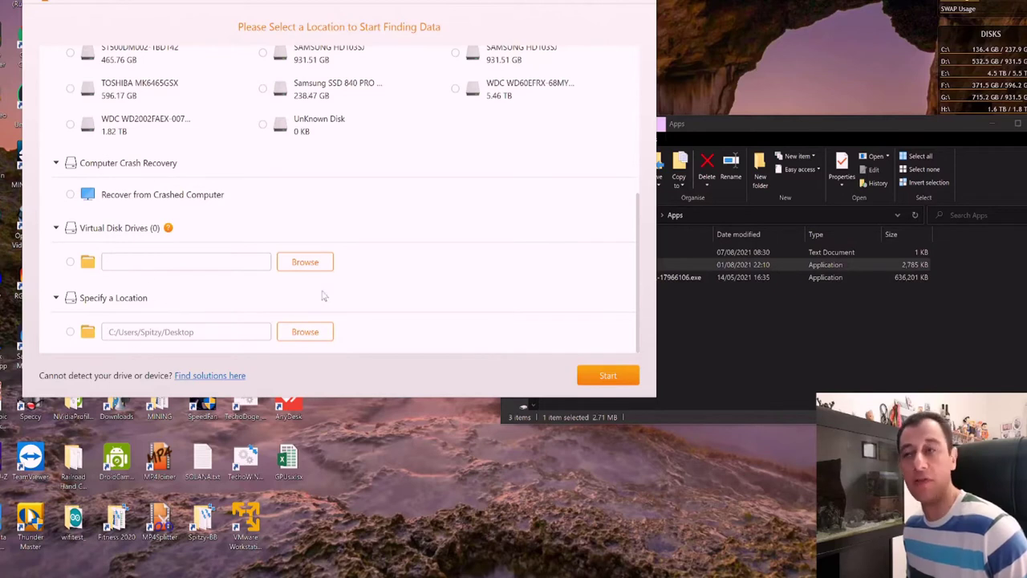
{"action": "left_click_drag", "start_coordinate": [642, 281], "coordinate": [639, 153]}
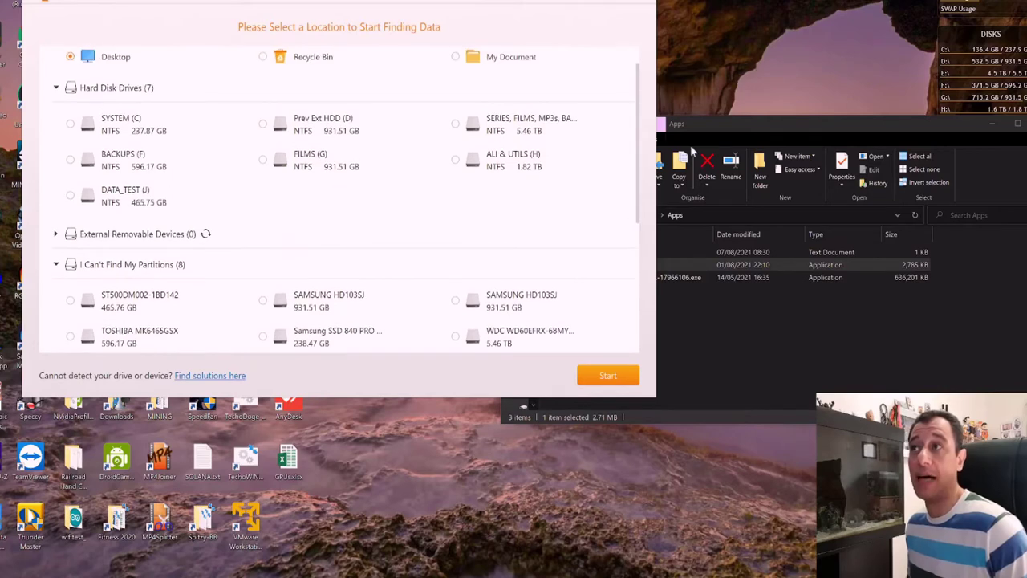
{"action": "left_click_drag", "start_coordinate": [717, 123], "coordinate": [650, 87]}
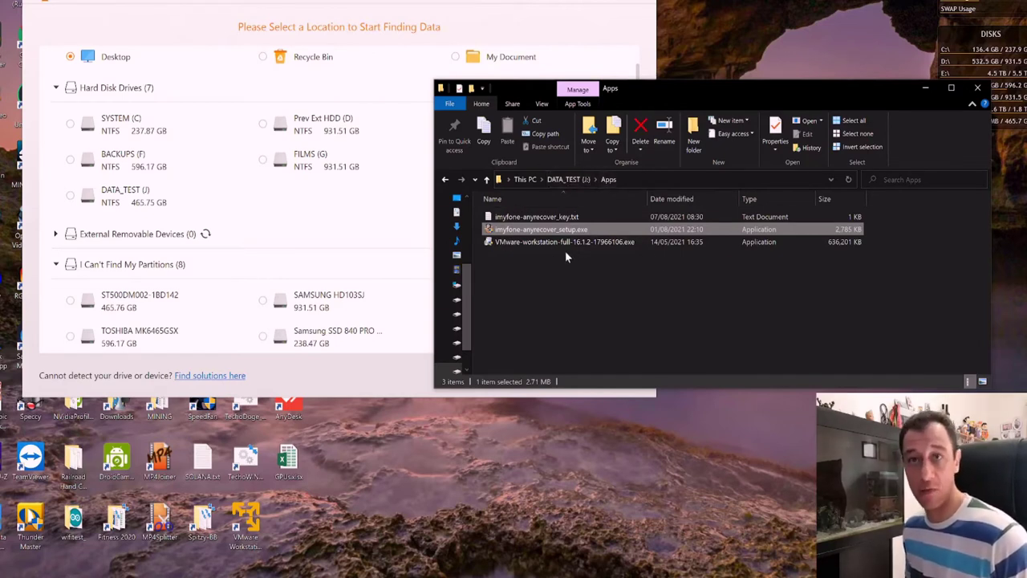
Go up to the DATA_TEST (J:) root listing Apps, Docs, Pics and Video Clips
{"action": "left_click", "coordinate": [568, 180]}
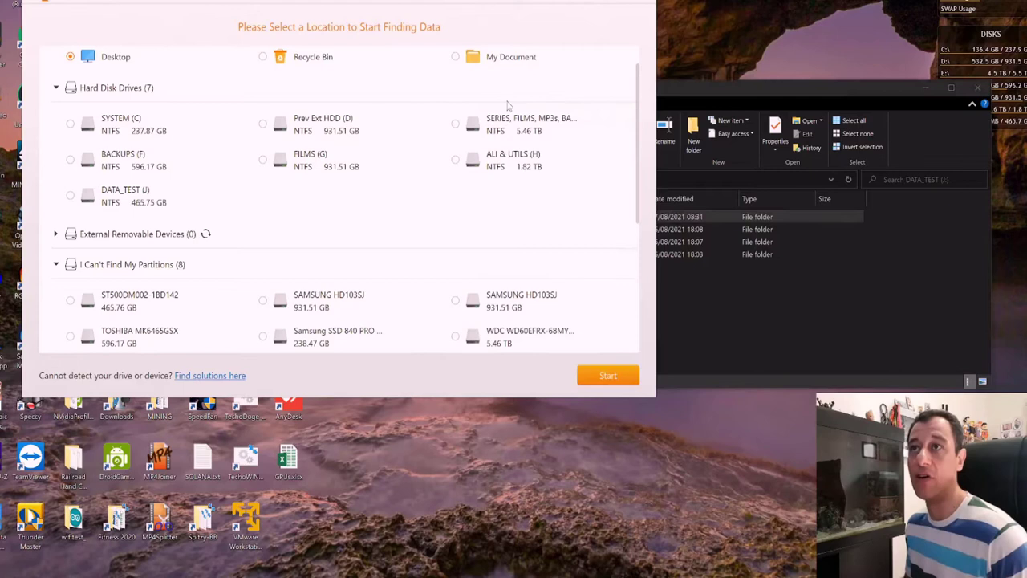
{"action": "scroll", "coordinate": [266, 160], "scroll_direction": "down", "scroll_amount": 1}
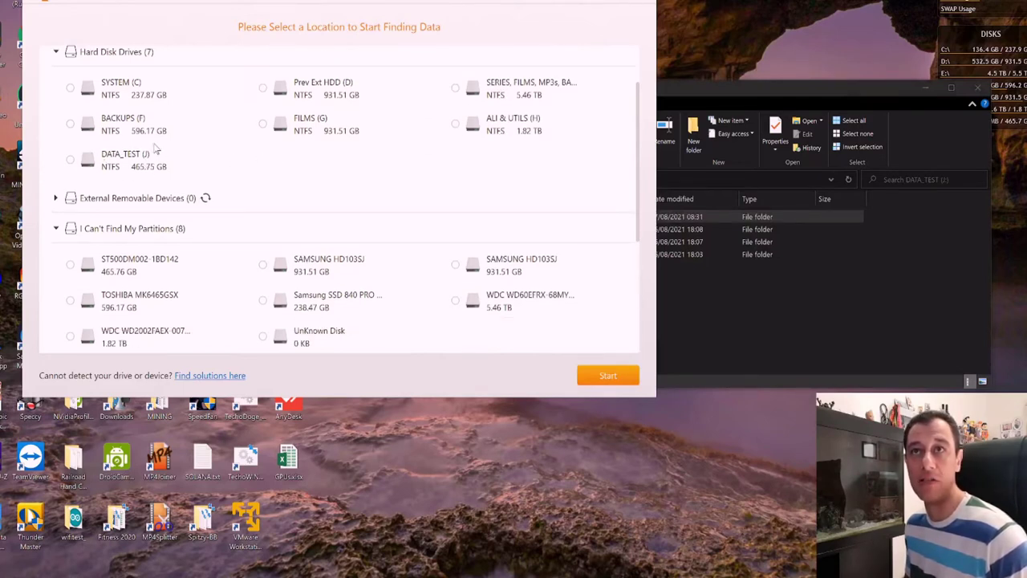
{"action": "left_click", "coordinate": [739, 91]}
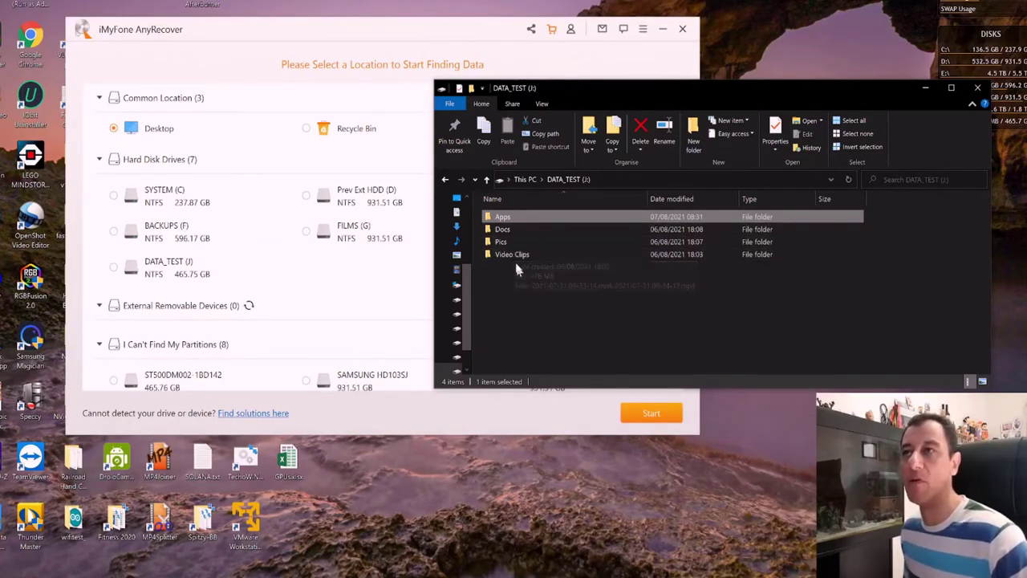
Open the Pics folder and look through its image thumbnails
{"action": "double_click", "coordinate": [501, 243]}
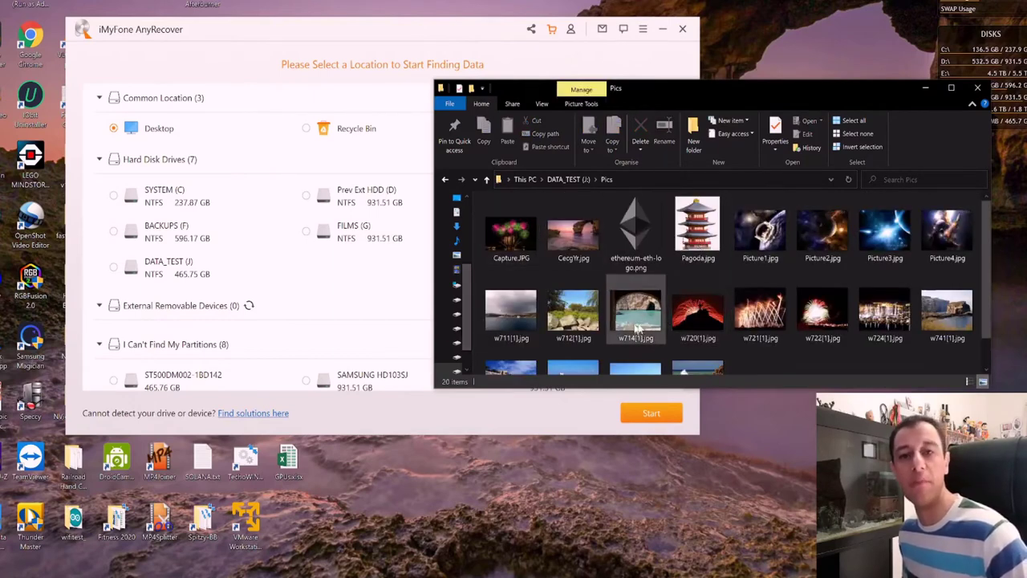
{"action": "scroll", "coordinate": [698, 313], "scroll_direction": "down", "scroll_amount": 1}
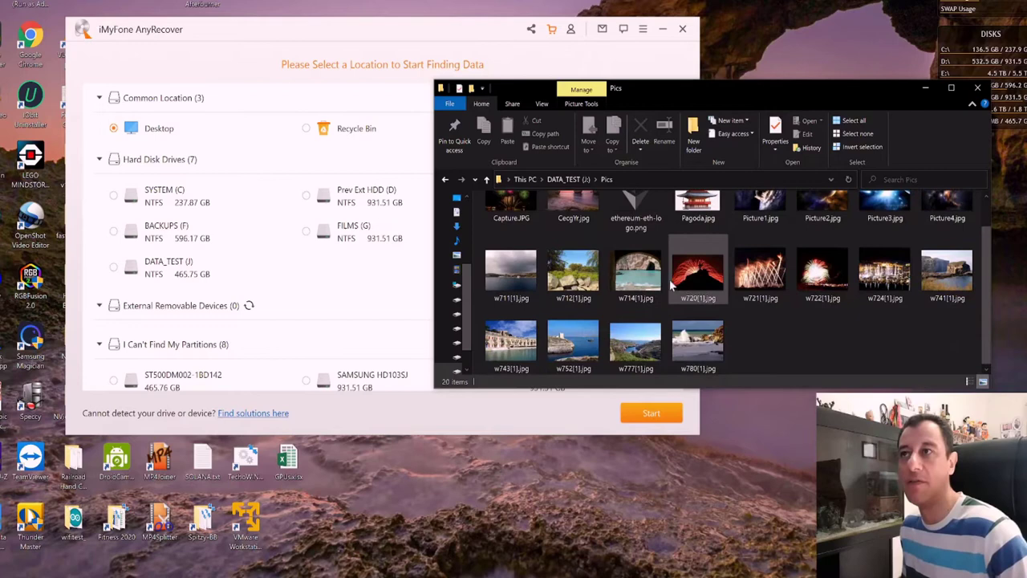
{"action": "scroll", "coordinate": [680, 329], "scroll_direction": "up", "scroll_amount": 1}
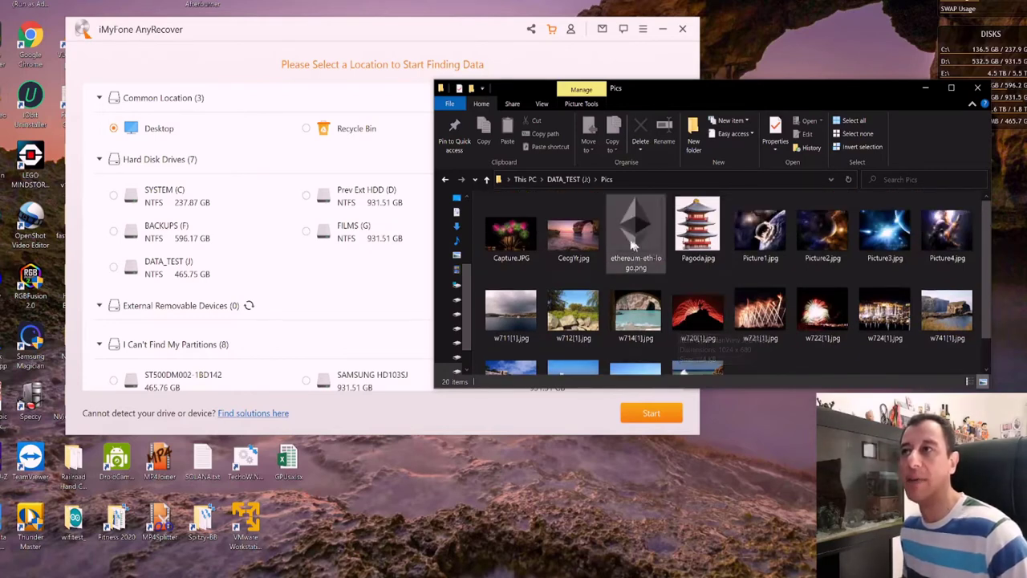
Return to DATA_TEST (J:) and permanently delete Pics with Shift+Delete
{"action": "left_click", "coordinate": [570, 180]}
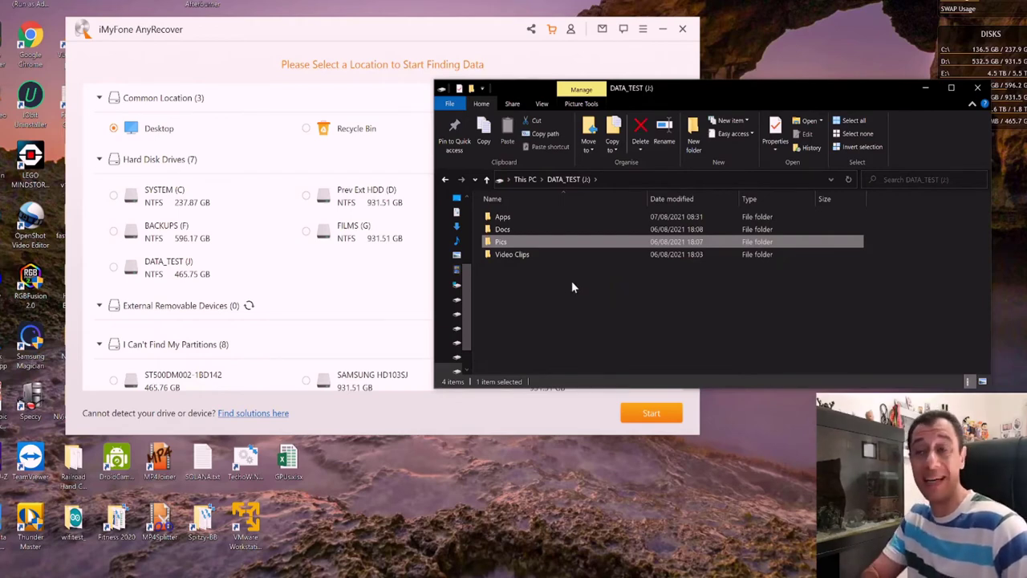
{"action": "key", "text": "shift+Delete"}
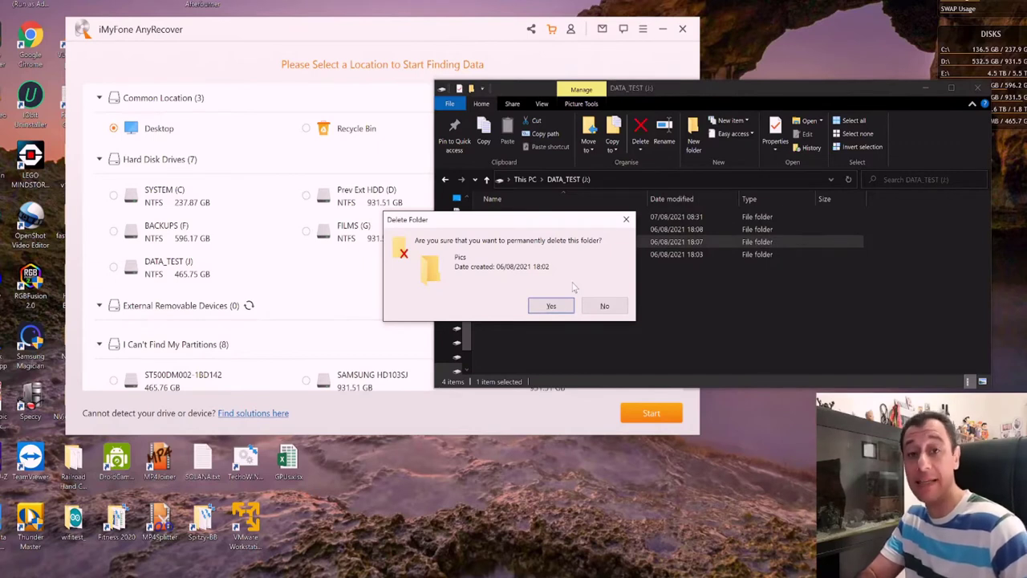
{"action": "key", "text": "Return"}
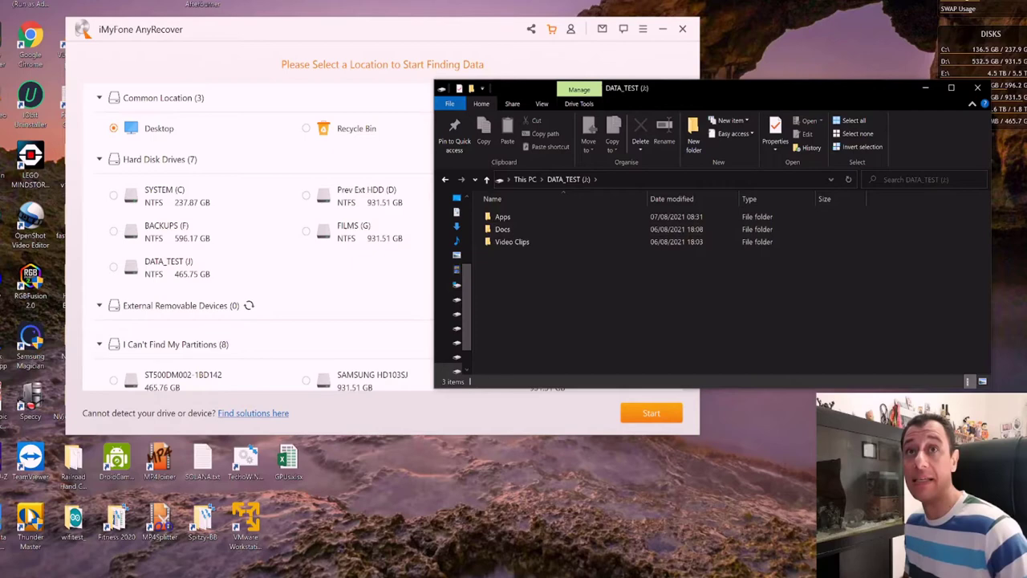
Check that the desktop Recycle Bin is empty, then pick DATA_TEST (J:) in AnyRecover
{"action": "left_click", "coordinate": [4, 164]}
{"action": "double_click", "coordinate": [5, 164]}
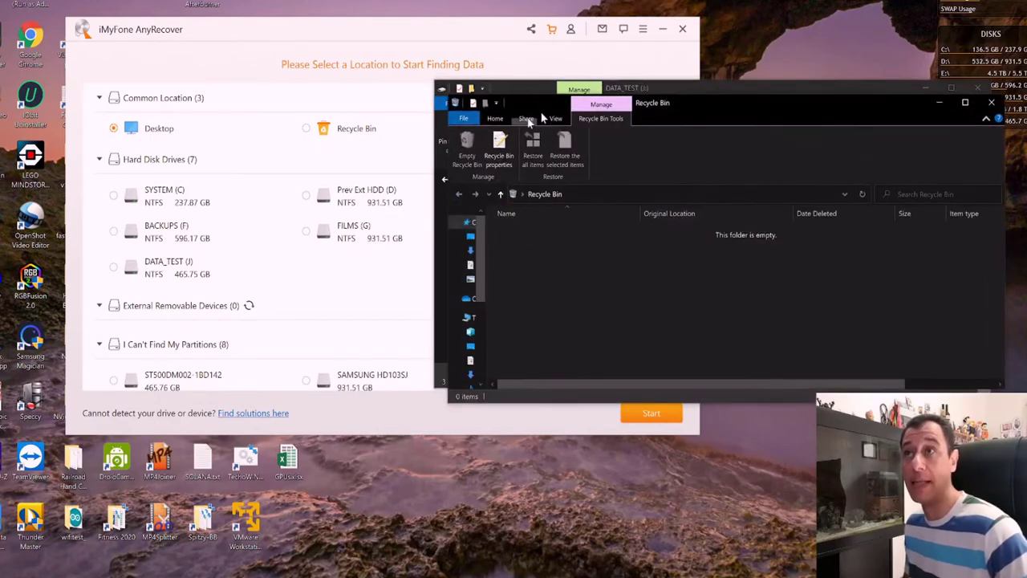
{"action": "left_click_drag", "start_coordinate": [682, 101], "coordinate": [348, 57]}
{"action": "left_click", "coordinate": [664, 59]}
{"action": "left_click_drag", "start_coordinate": [668, 95], "coordinate": [629, 121]}
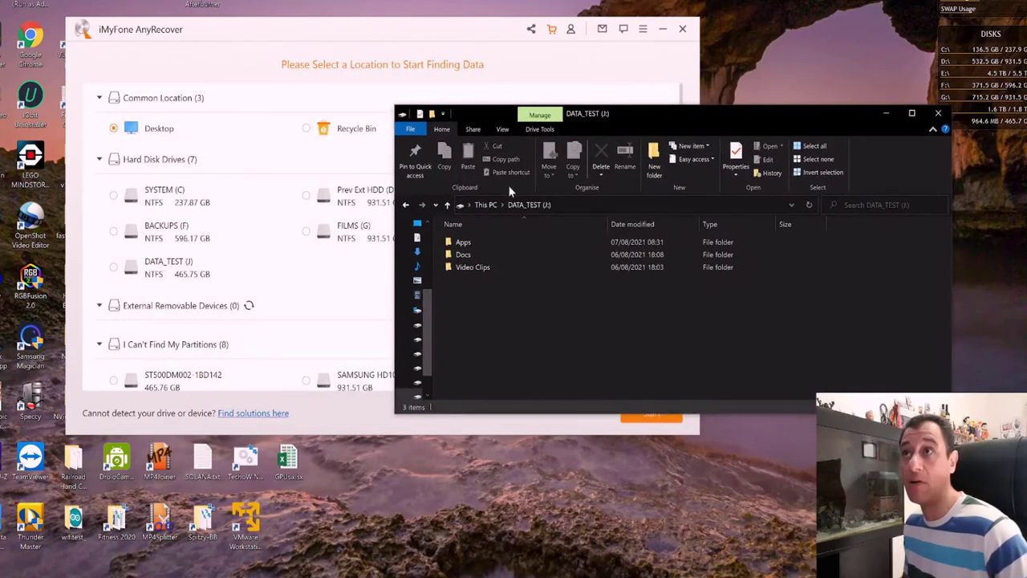
{"action": "left_click", "coordinate": [432, 30]}
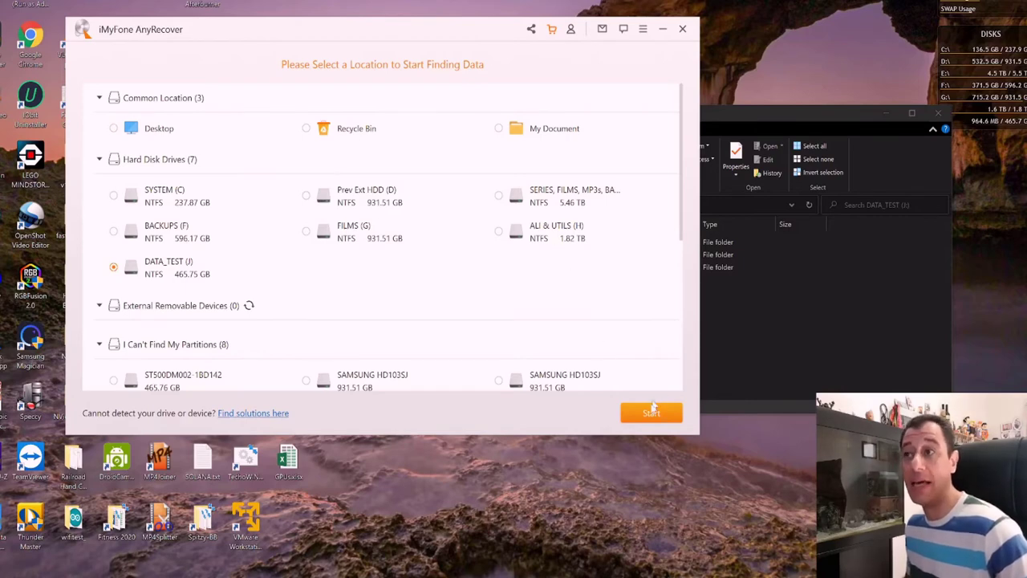
Start scanning DATA_TEST and filter the results to Photo (43) > JPG (38)
{"action": "left_click", "coordinate": [651, 413]}
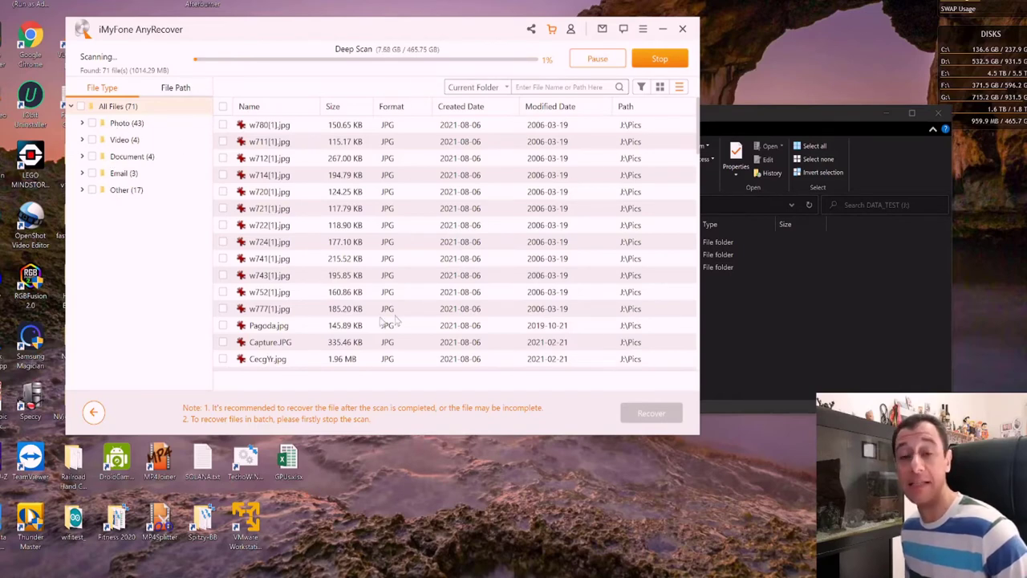
{"action": "left_click", "coordinate": [82, 124]}
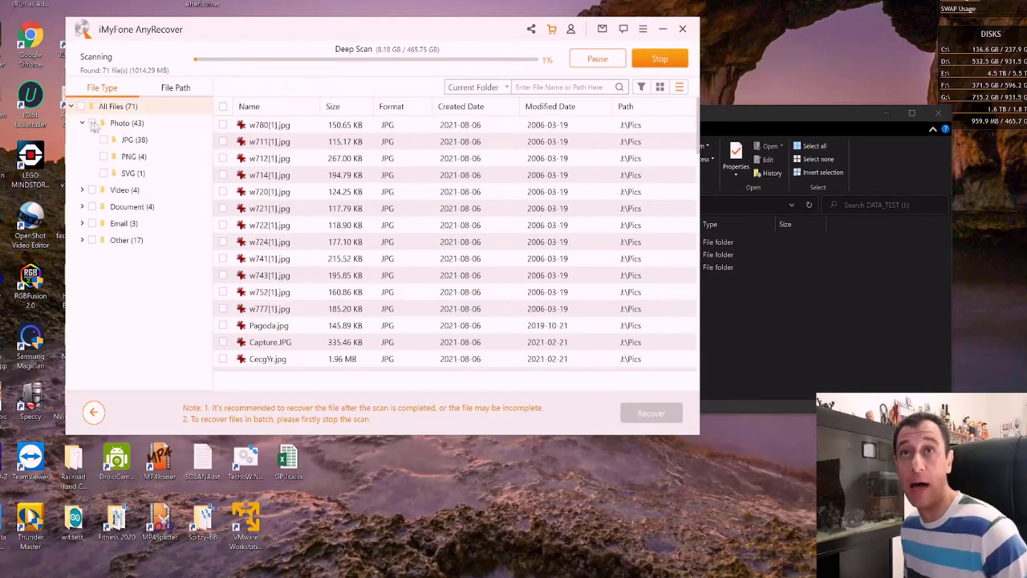
{"action": "left_click", "coordinate": [127, 141]}
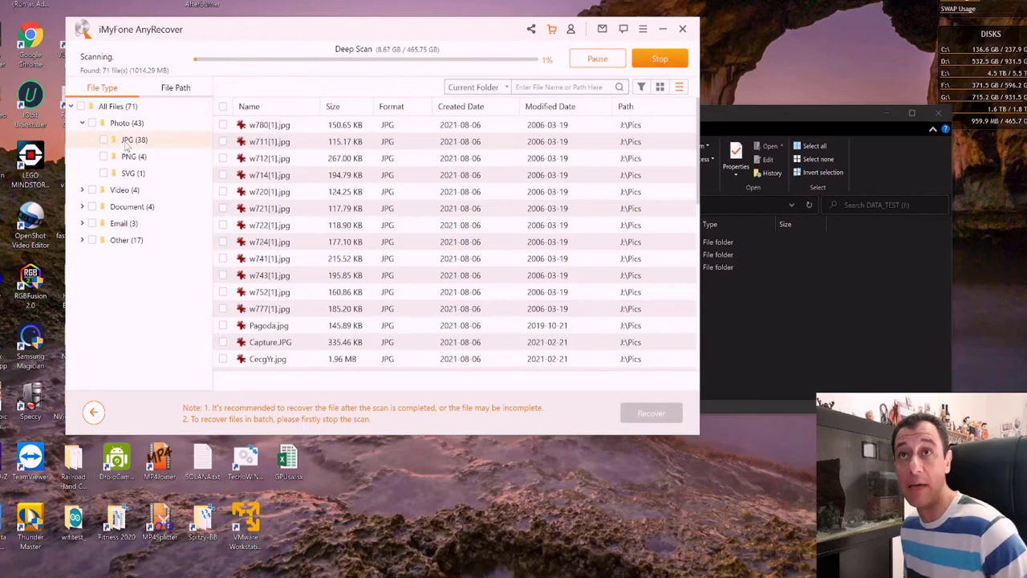
{"action": "scroll", "coordinate": [305, 295], "scroll_direction": "down", "scroll_amount": 3}
{"action": "scroll", "coordinate": [300, 342], "scroll_direction": "down", "scroll_amount": 5}
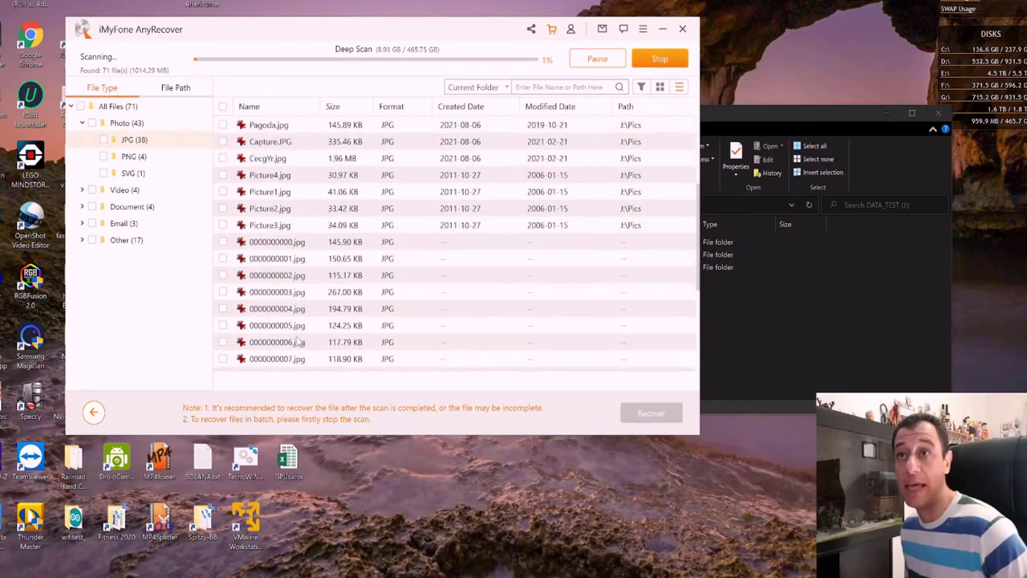
{"action": "scroll", "coordinate": [298, 346], "scroll_direction": "up", "scroll_amount": 8}
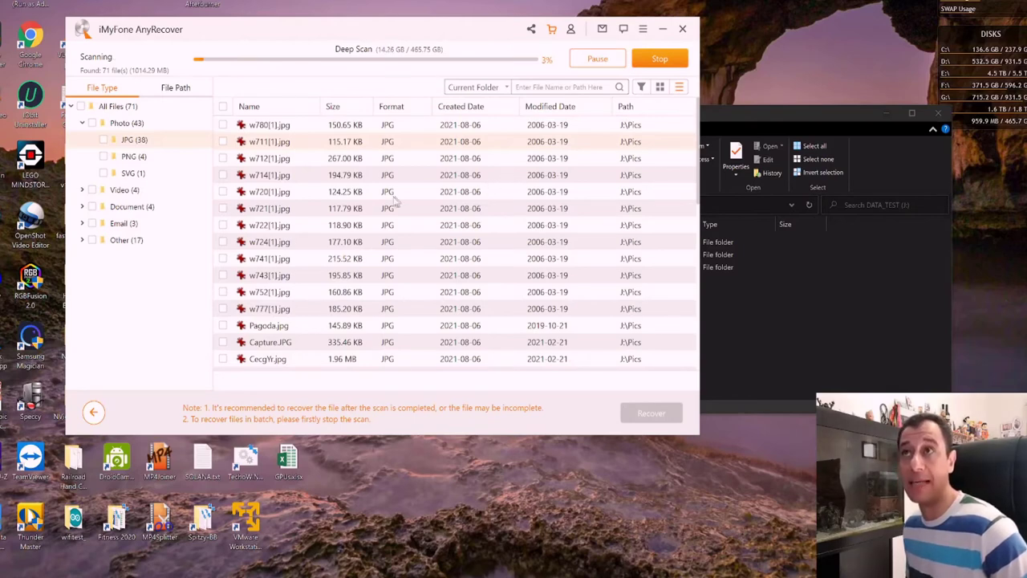
{"action": "scroll", "coordinate": [291, 265], "scroll_direction": "down", "scroll_amount": 10}
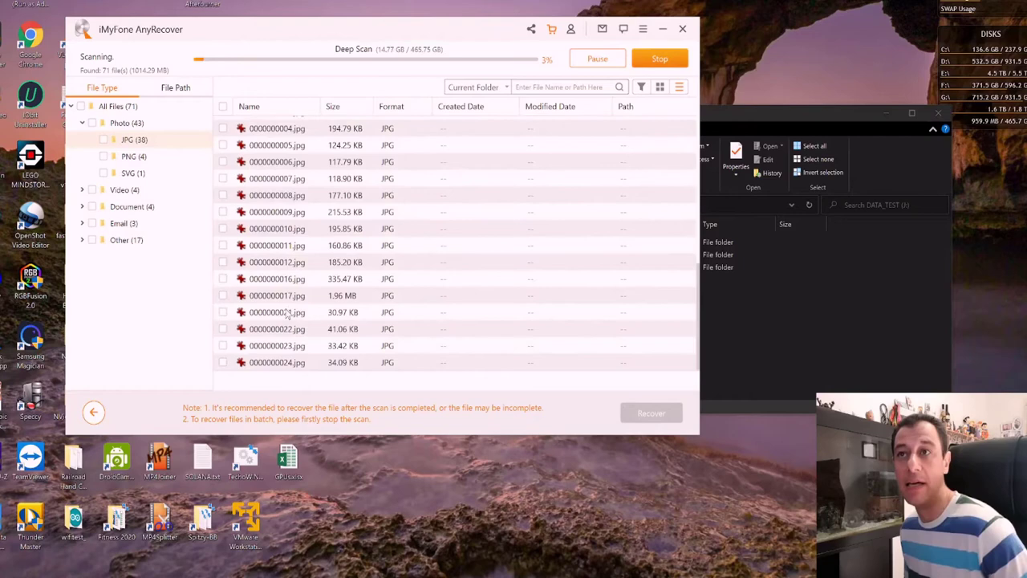
{"action": "scroll", "coordinate": [287, 315], "scroll_direction": "up", "scroll_amount": 5}
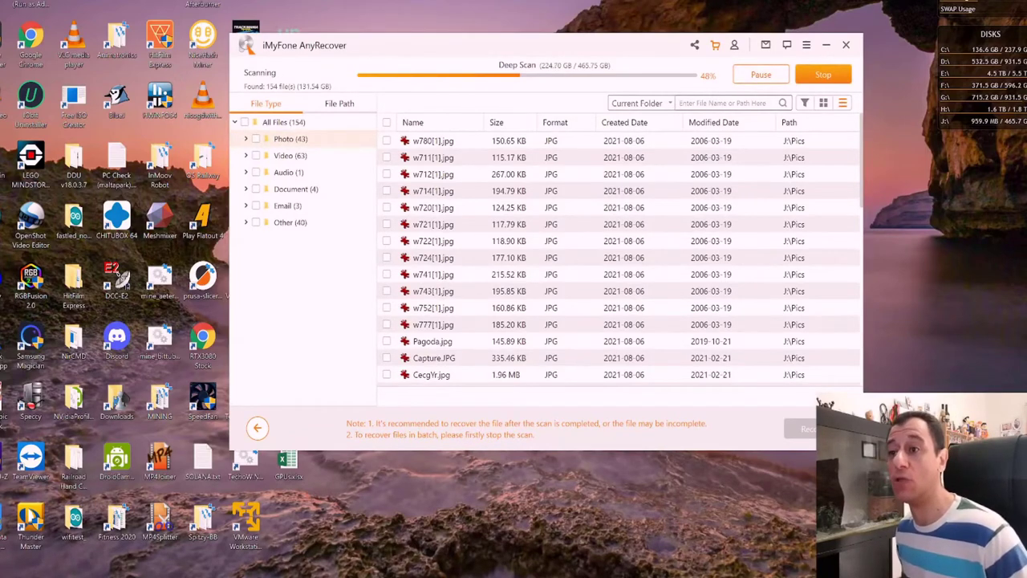
Check the iMyFone AnyRecover process's CPU and disk activity in Task Manager during the deep scan
{"action": "right_click", "coordinate": [472, 574]}
{"action": "left_click", "coordinate": [500, 543]}
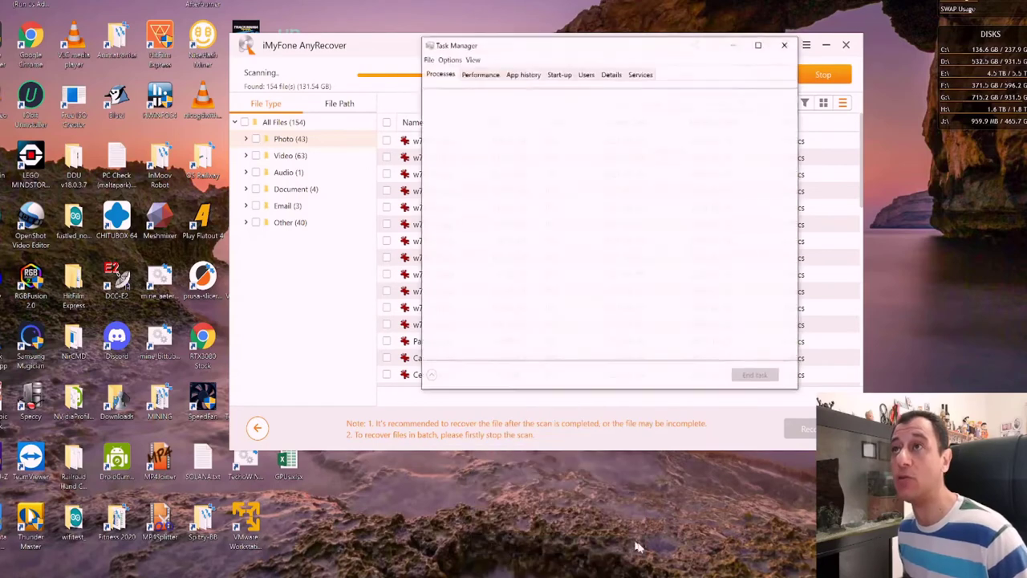
{"action": "left_click", "coordinate": [485, 79]}
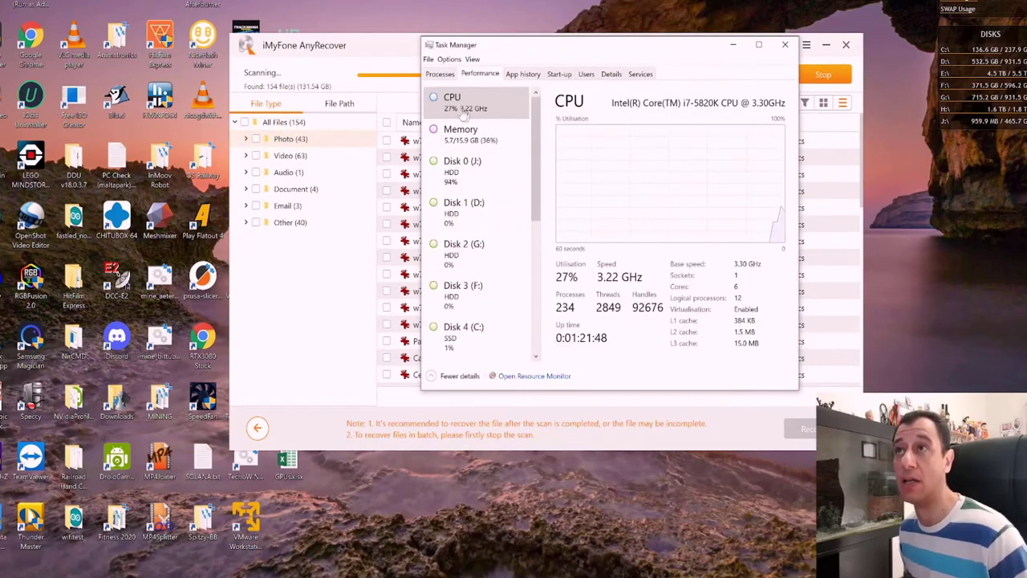
{"action": "left_click", "coordinate": [440, 74]}
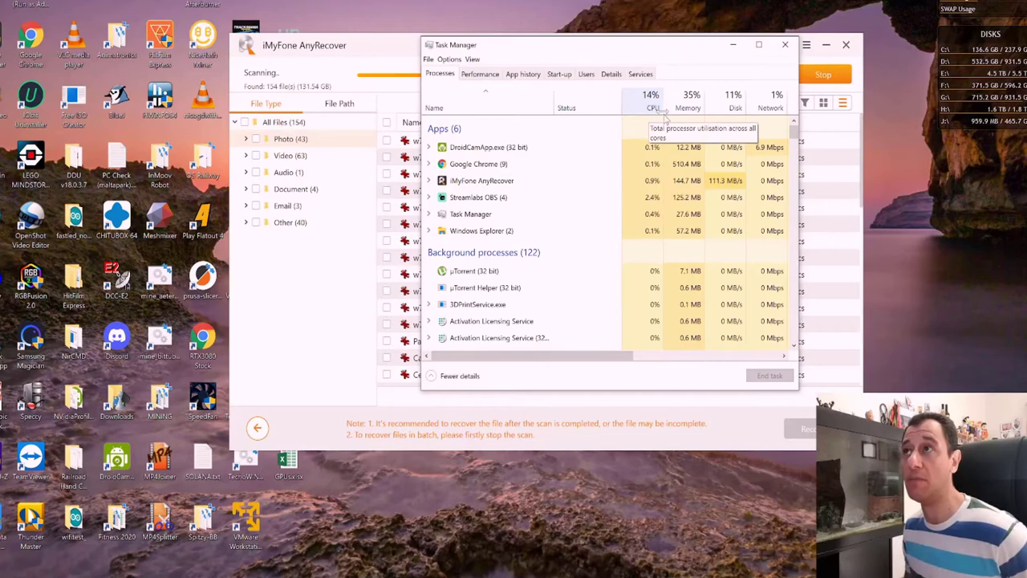
{"action": "left_click", "coordinate": [528, 179]}
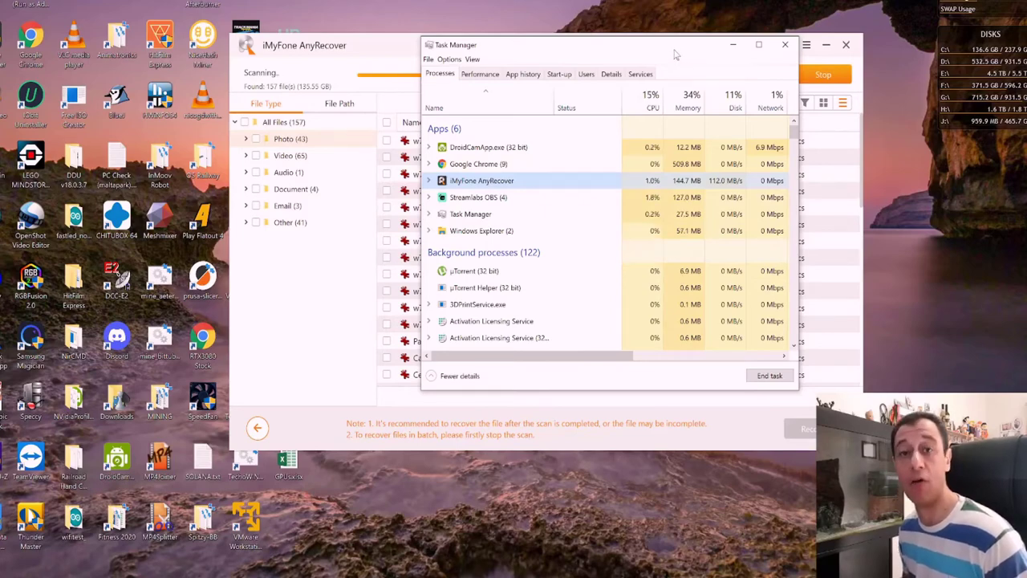
{"action": "left_click_drag", "start_coordinate": [675, 54], "coordinate": [706, 138]}
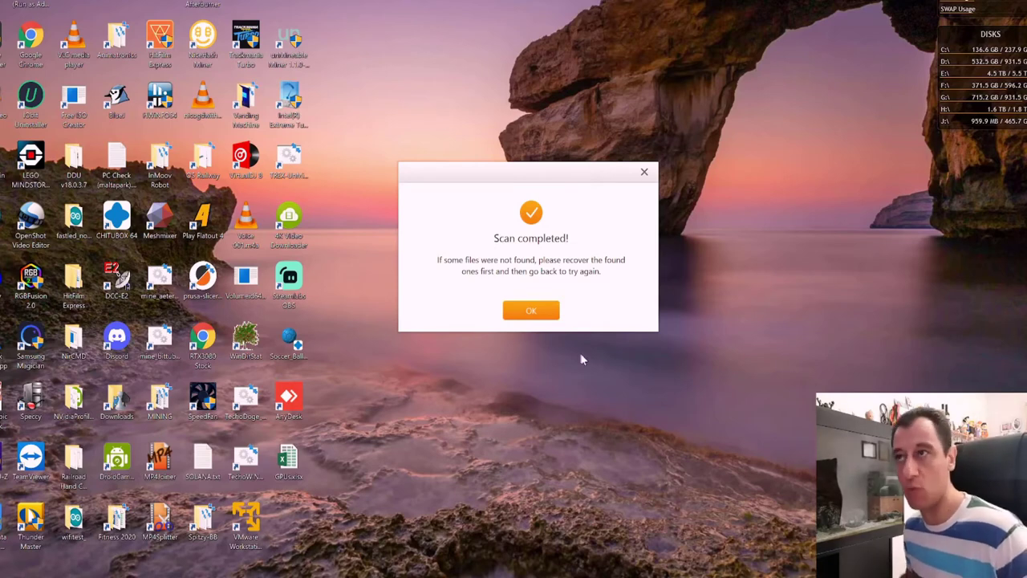
Dismiss the scan-complete notice and filter the results to the 38 JPG photos under Photo
{"action": "left_click", "coordinate": [534, 310]}
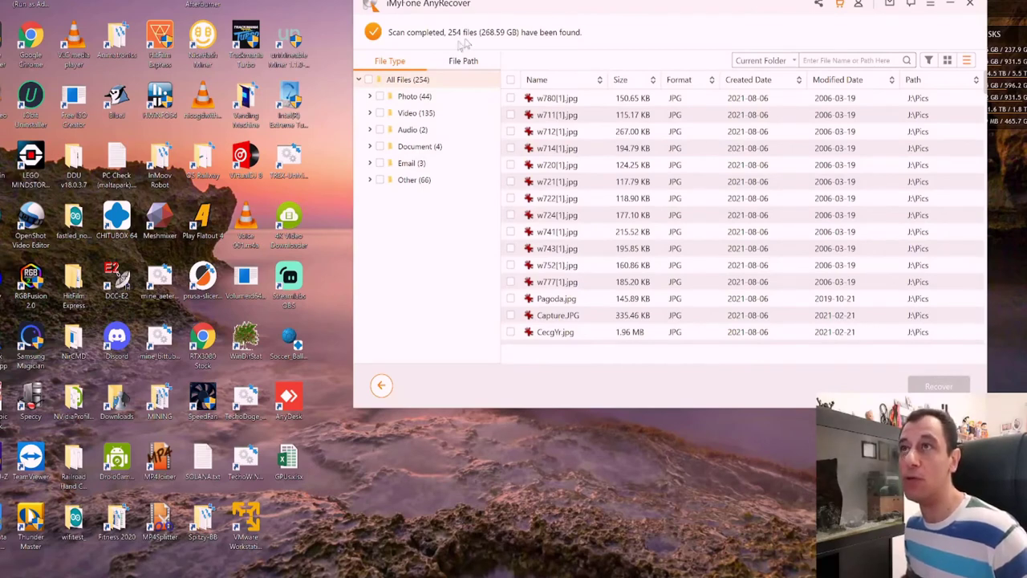
{"action": "left_click_drag", "start_coordinate": [487, 4], "coordinate": [395, 32]}
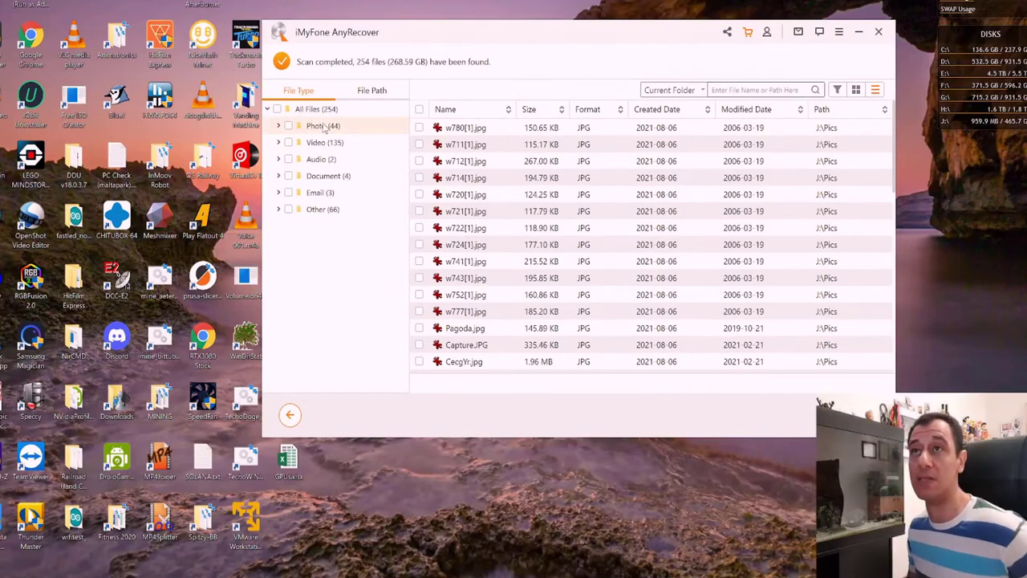
{"action": "left_click", "coordinate": [279, 126]}
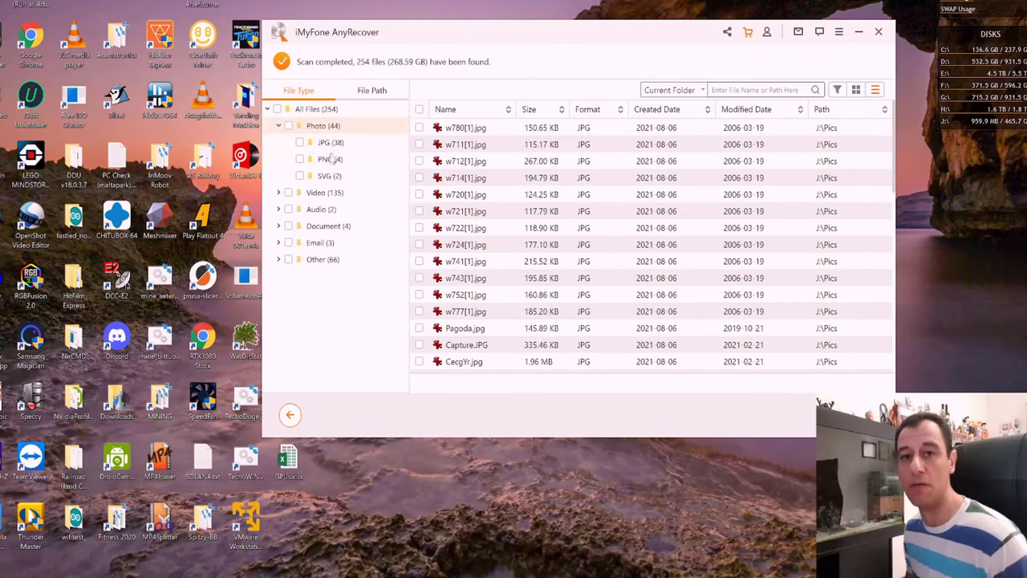
{"action": "left_click", "coordinate": [327, 143]}
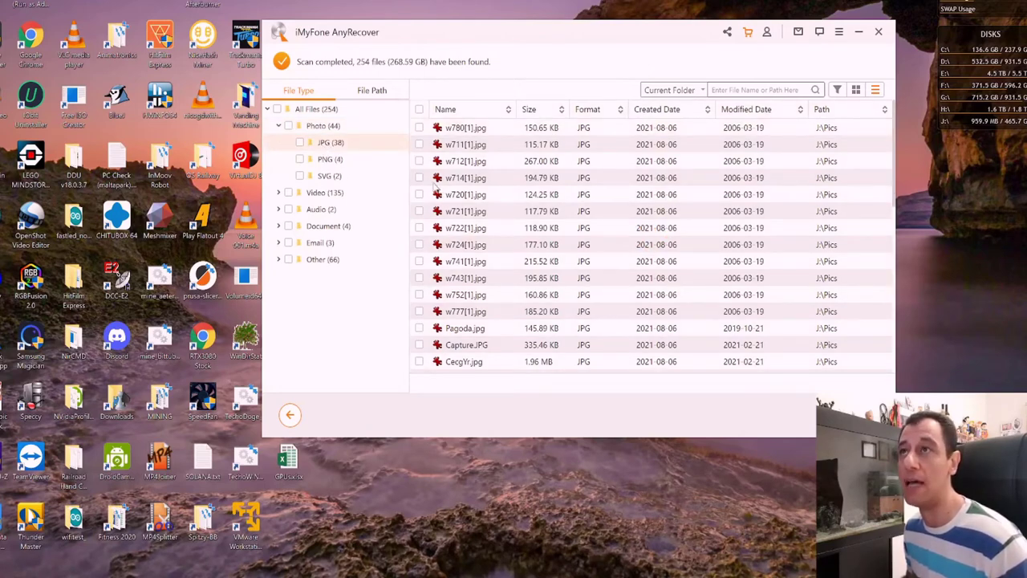
Browse the JPG rows, checking files such as w780[1].jpg and CecgYr.jpg
{"action": "scroll", "coordinate": [497, 212], "scroll_direction": "down", "scroll_amount": 3}
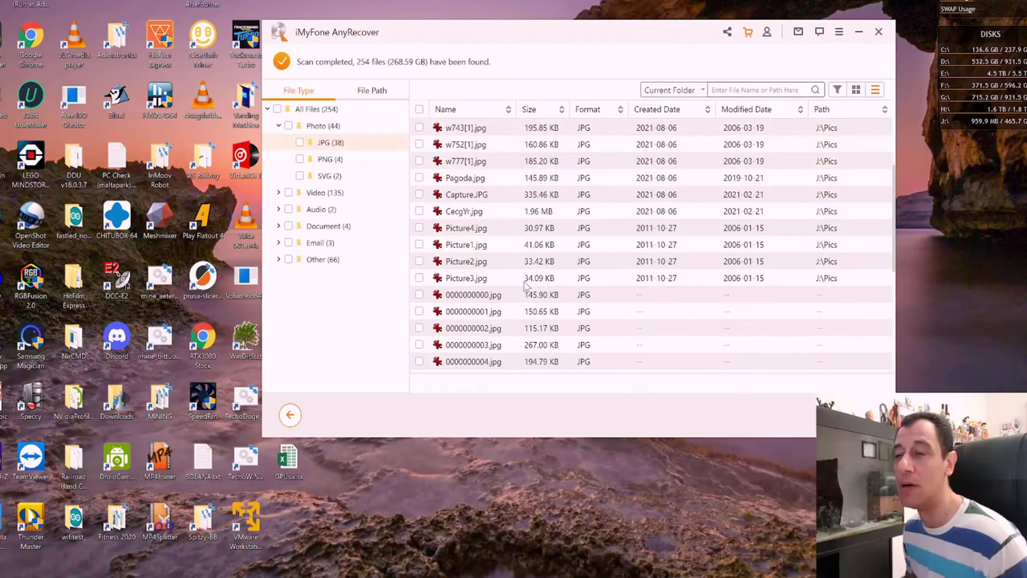
{"action": "scroll", "coordinate": [507, 302], "scroll_direction": "up", "scroll_amount": 3}
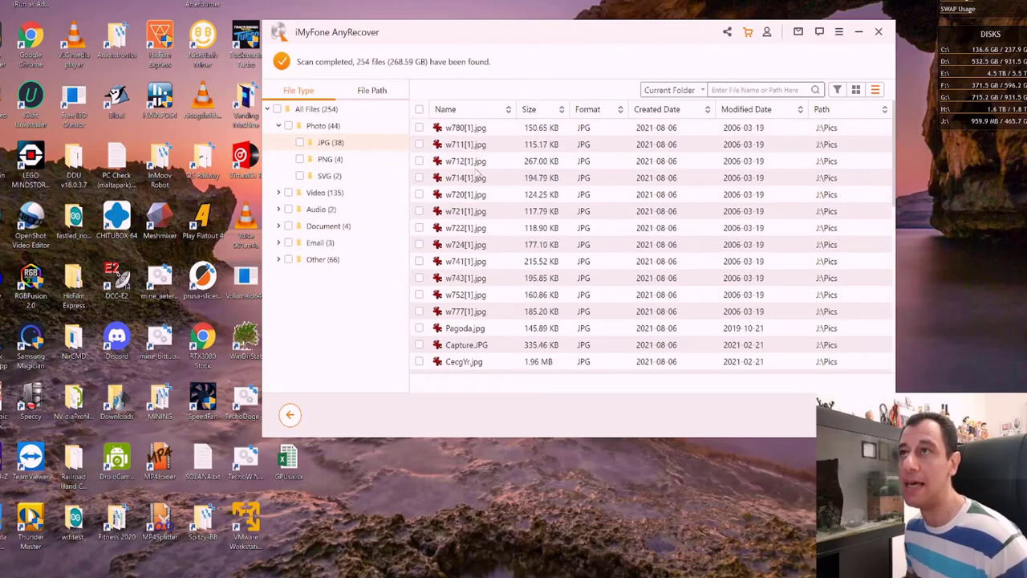
{"action": "left_click", "coordinate": [471, 135]}
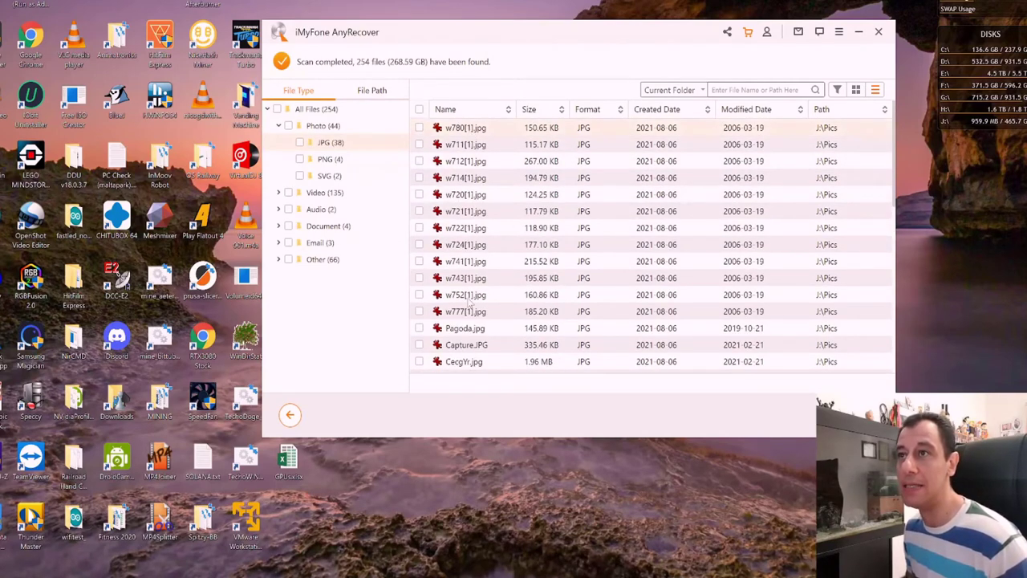
{"action": "left_click", "coordinate": [471, 363]}
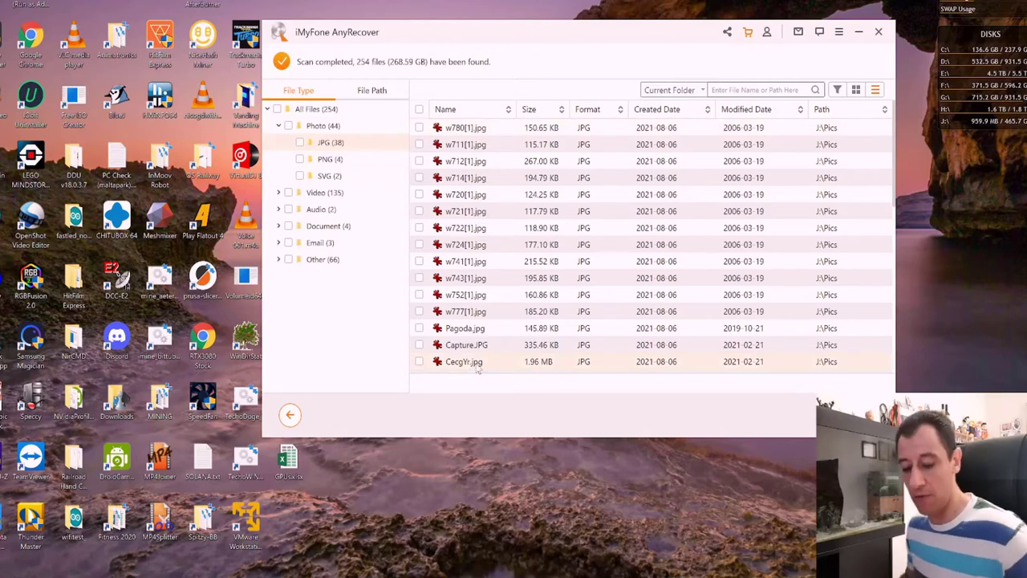
{"action": "key", "text": "Up"}
{"action": "key", "text": "Up"}
{"action": "key", "text": "Up"}
{"action": "key", "text": "Up"}
{"action": "key", "text": "Up"}
{"action": "key", "text": "Up"}
{"action": "key", "text": "Up"}
{"action": "key", "text": "Up"}
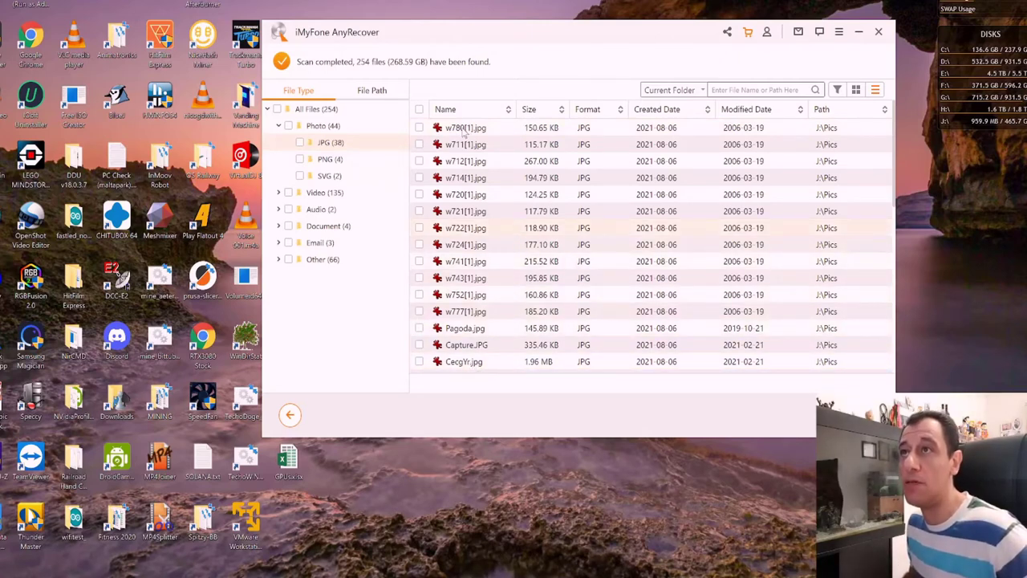
{"action": "left_click", "coordinate": [463, 131]}
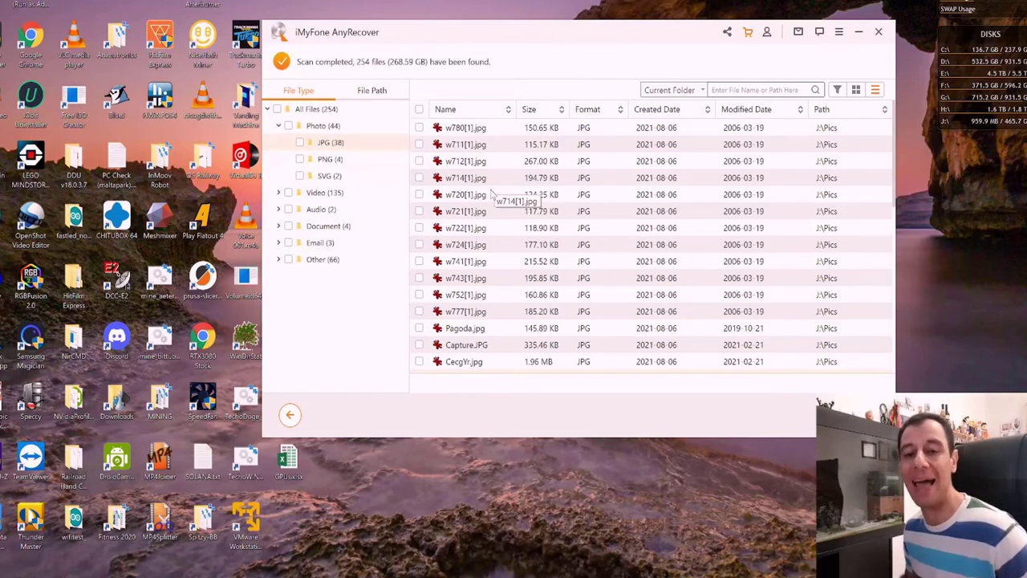
Select all 38 JPG files with the header checkbox and start recovery
{"action": "left_click", "coordinate": [419, 110]}
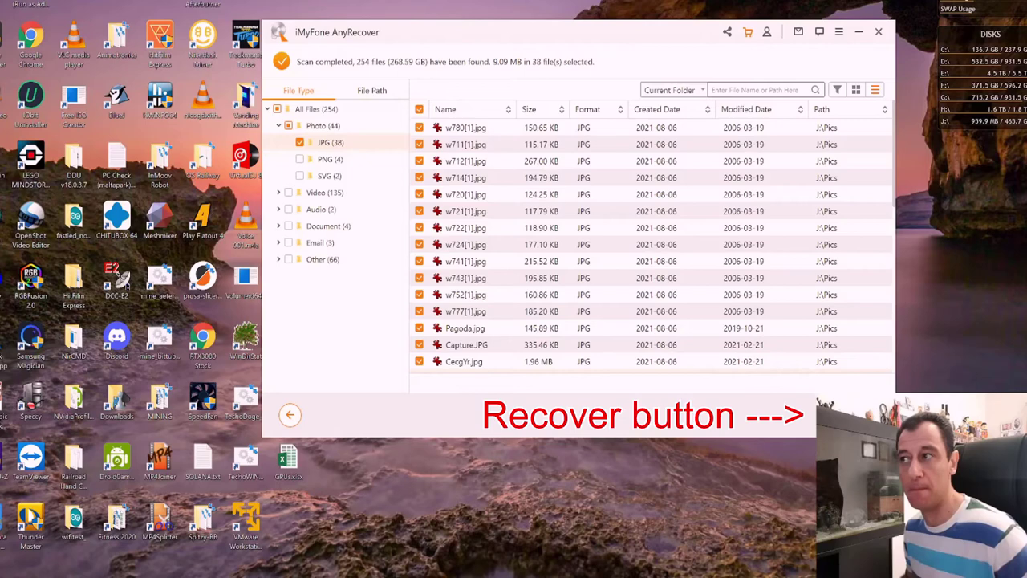
{"action": "left_click", "coordinate": [857, 415]}
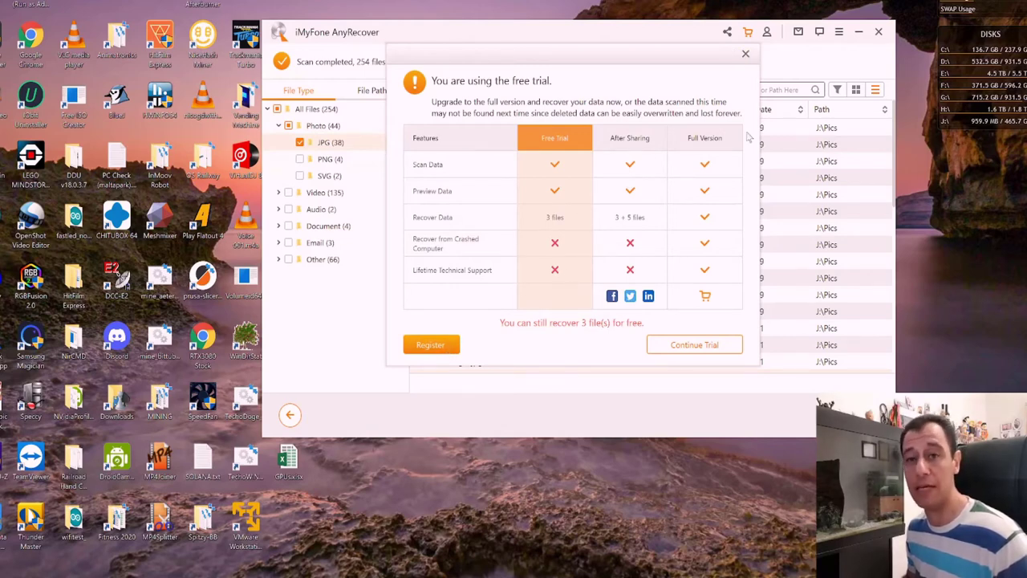
Close the free-trial notice and bring up the Register AnyRecover form
{"action": "left_click", "coordinate": [745, 55]}
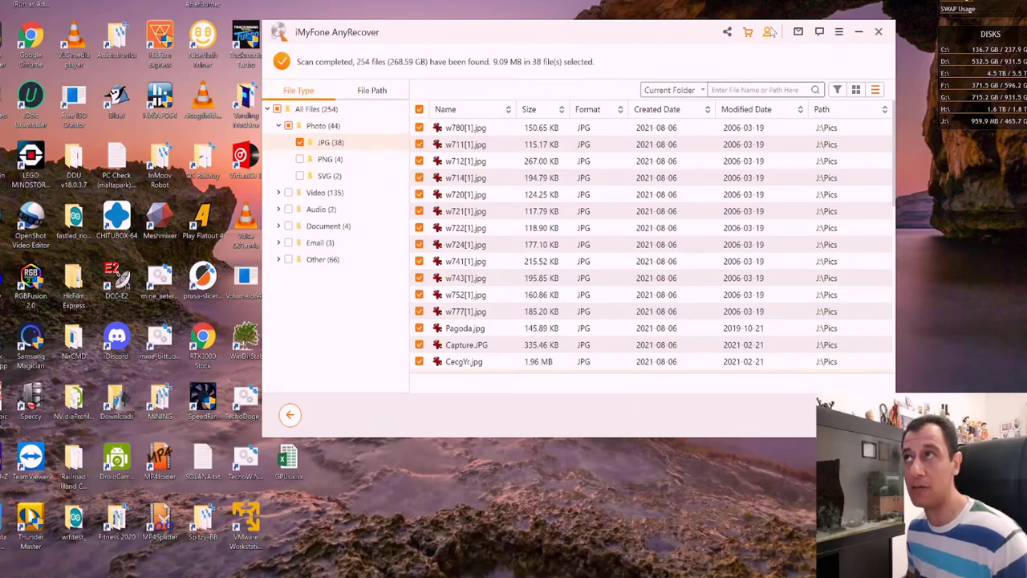
{"action": "left_click", "coordinate": [767, 32]}
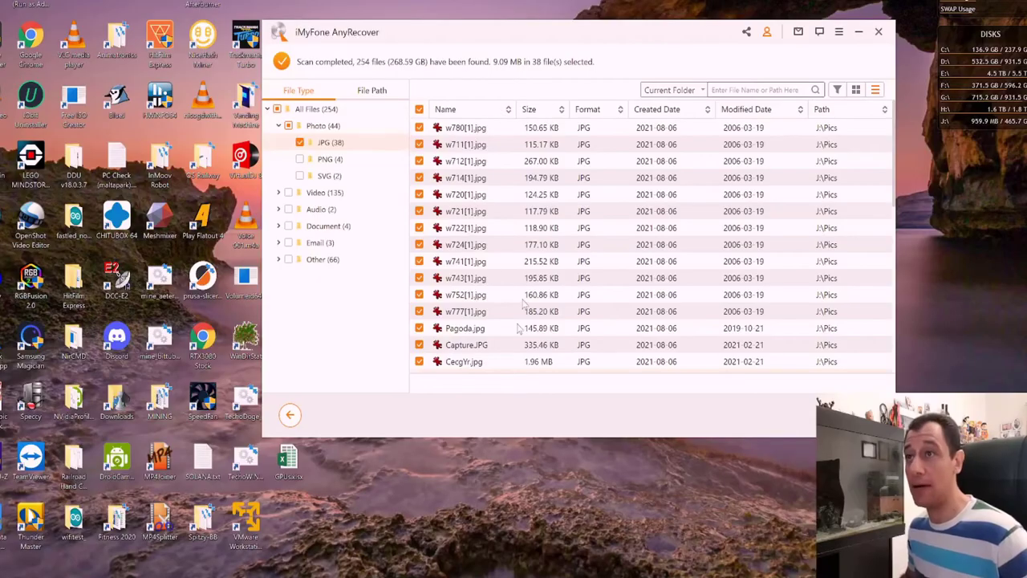
Scroll AnyRecover's now-registered results with all 38 JPGs still marked
{"action": "scroll", "coordinate": [503, 329], "scroll_direction": "down", "scroll_amount": 10}
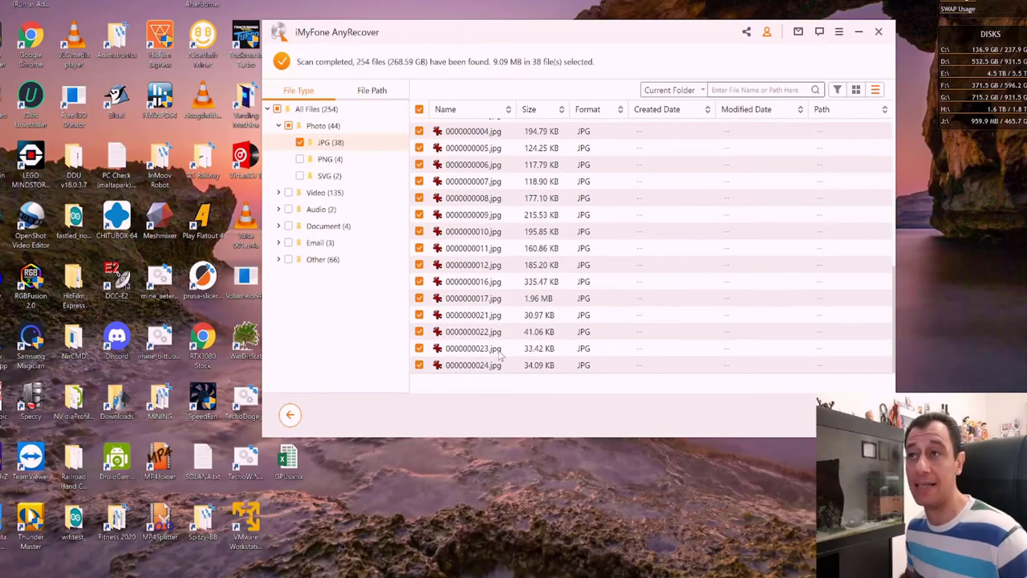
Scroll through the 38 checked JPGs (9.09 MB) from w780[1].jpg to 0000000024.jpg
{"action": "scroll", "coordinate": [502, 337], "scroll_direction": "up", "scroll_amount": 5}
{"action": "scroll", "coordinate": [501, 349], "scroll_direction": "down", "scroll_amount": 5}
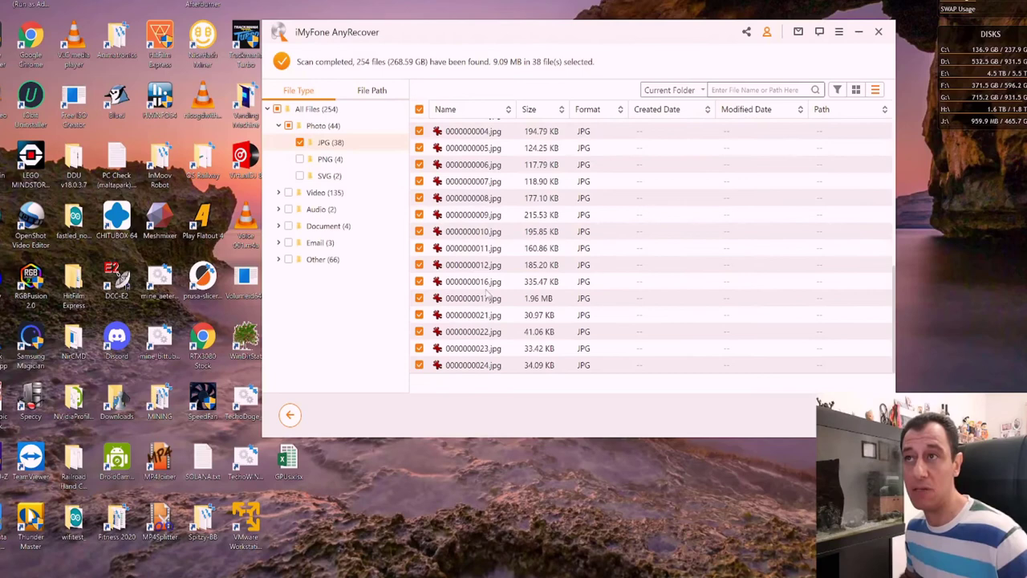
{"action": "scroll", "coordinate": [493, 313], "scroll_direction": "up", "scroll_amount": 5}
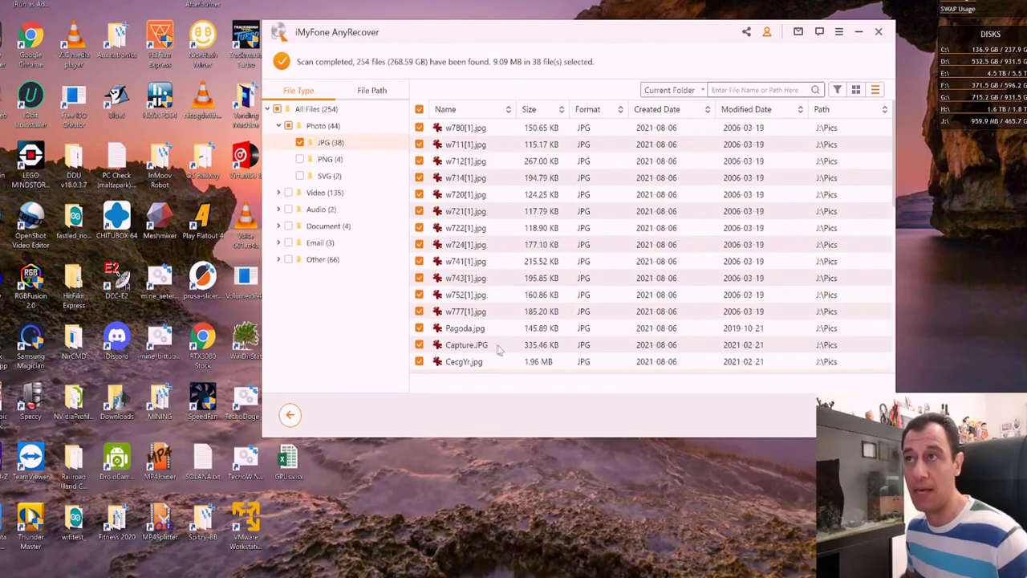
{"action": "scroll", "coordinate": [503, 240], "scroll_direction": "down", "scroll_amount": 4}
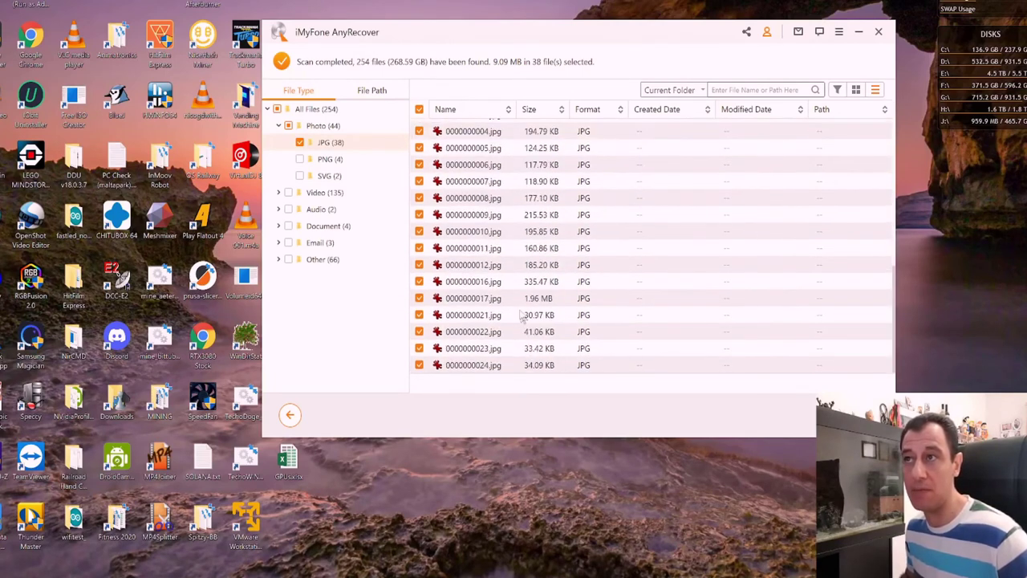
{"action": "scroll", "coordinate": [520, 316], "scroll_direction": "up", "scroll_amount": 5}
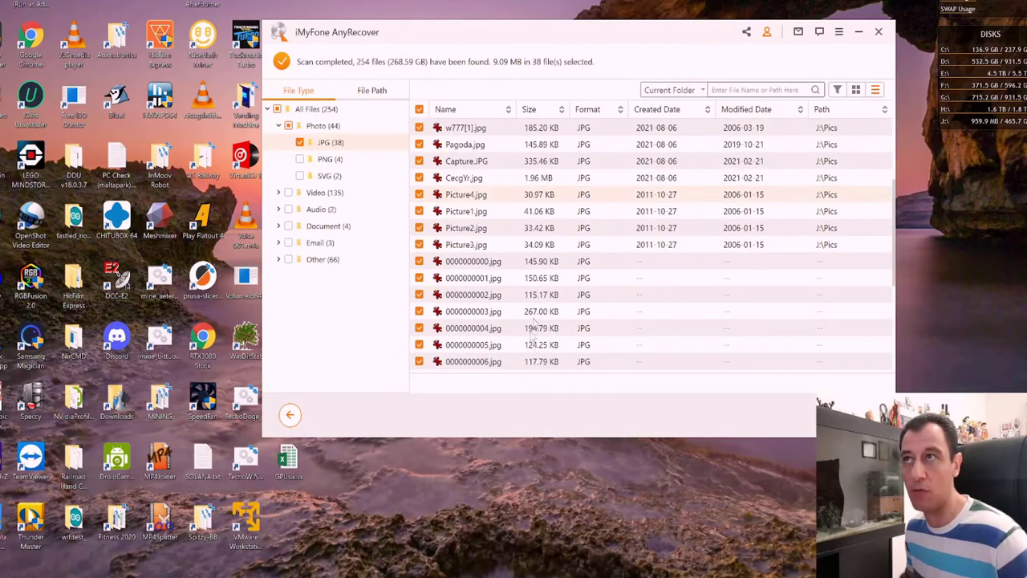
{"action": "scroll", "coordinate": [534, 321], "scroll_direction": "up", "scroll_amount": 4}
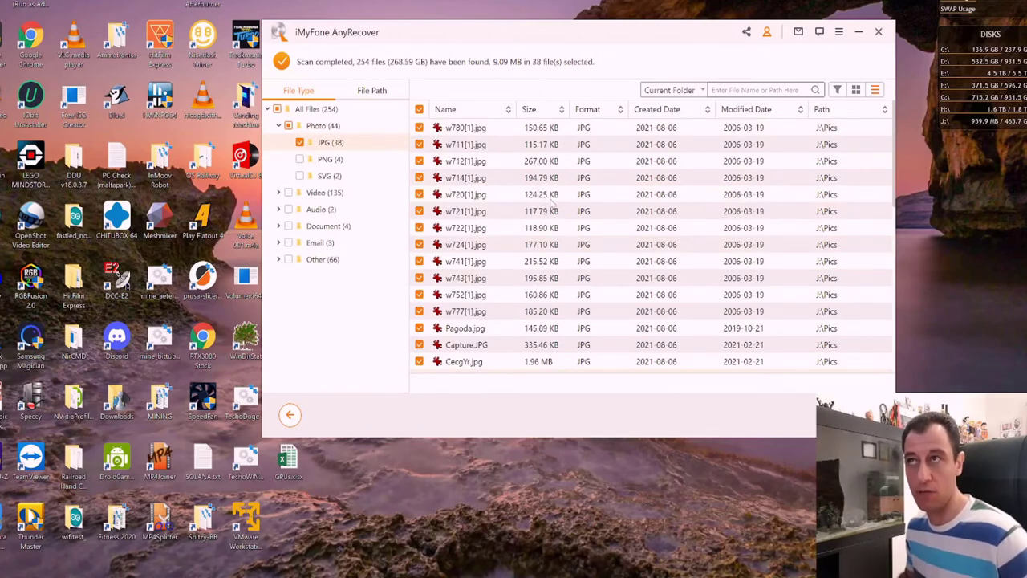
{"action": "scroll", "coordinate": [552, 281], "scroll_direction": "down", "scroll_amount": 7}
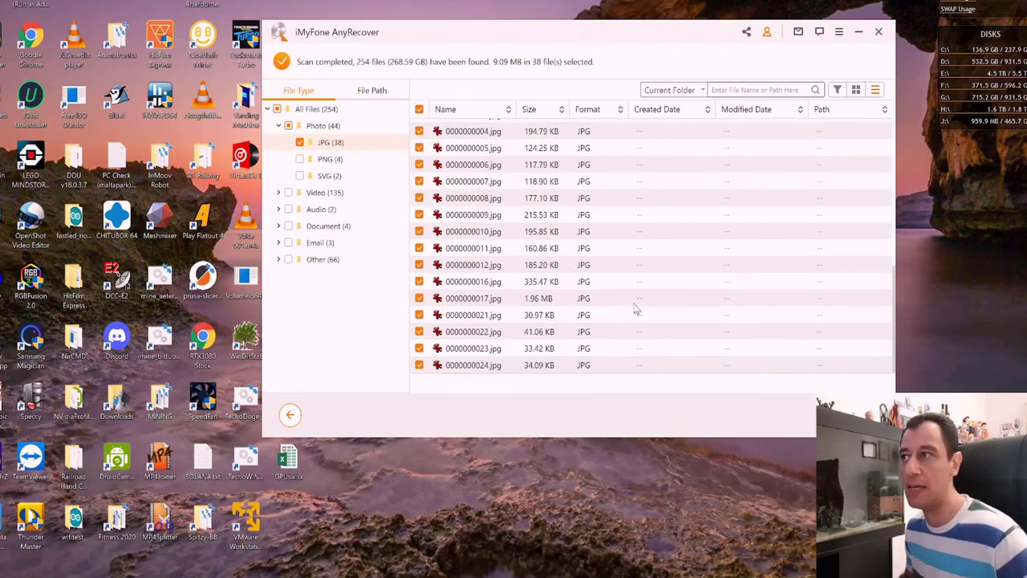
{"action": "scroll", "coordinate": [632, 307], "scroll_direction": "up", "scroll_amount": 5}
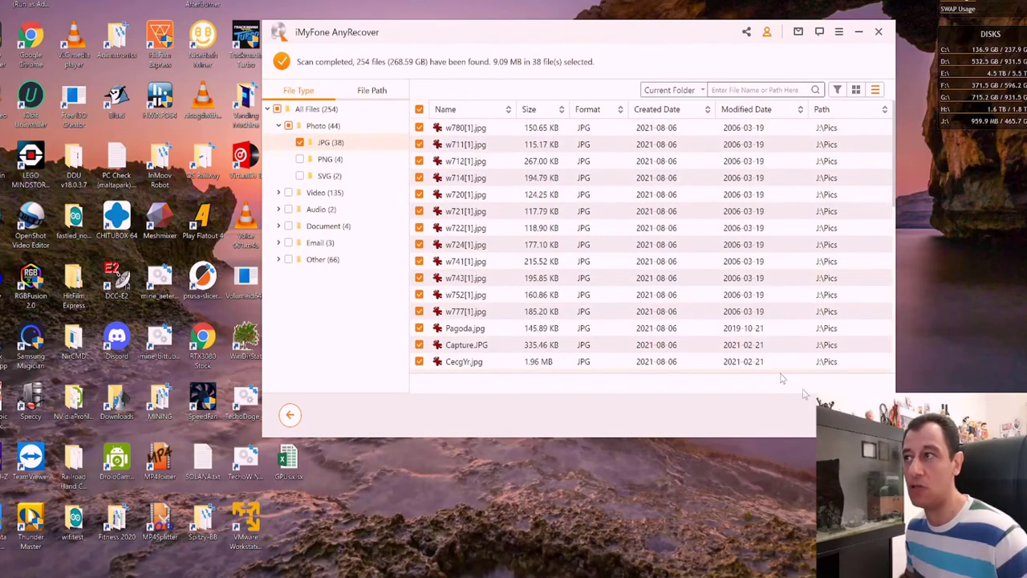
Recover the 38 JPGs onto J:DATA_TEST, accepting the save-to-source-partition warning
{"action": "left_click", "coordinate": [851, 414]}
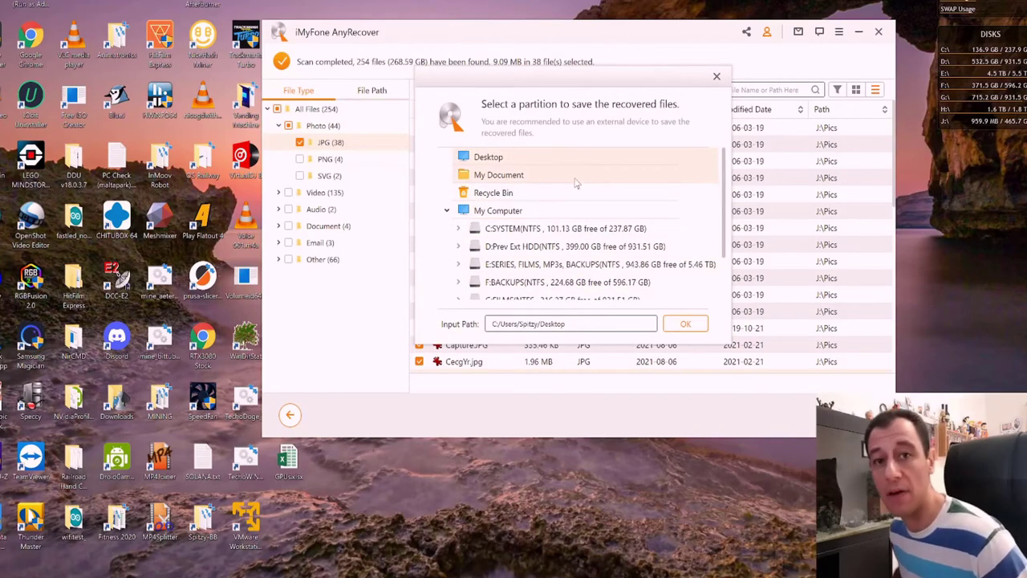
{"action": "scroll", "coordinate": [548, 281], "scroll_direction": "down", "scroll_amount": 2}
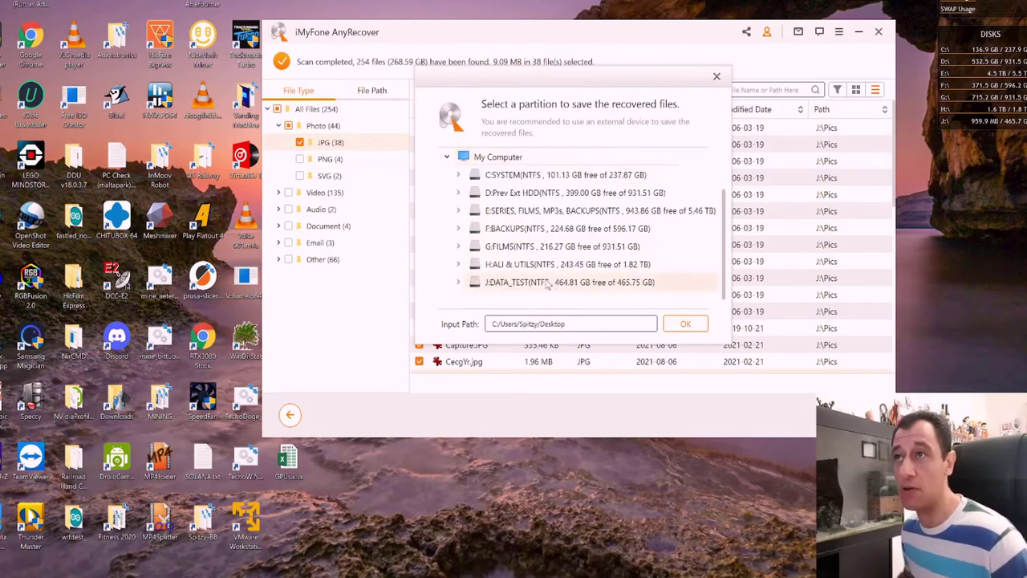
{"action": "left_click", "coordinate": [498, 287]}
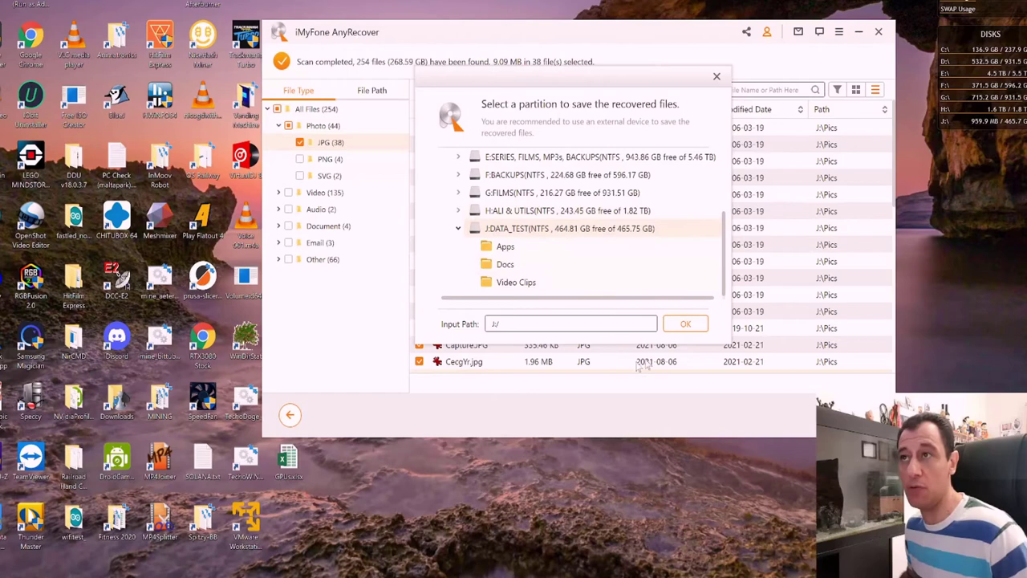
{"action": "left_click", "coordinate": [685, 323]}
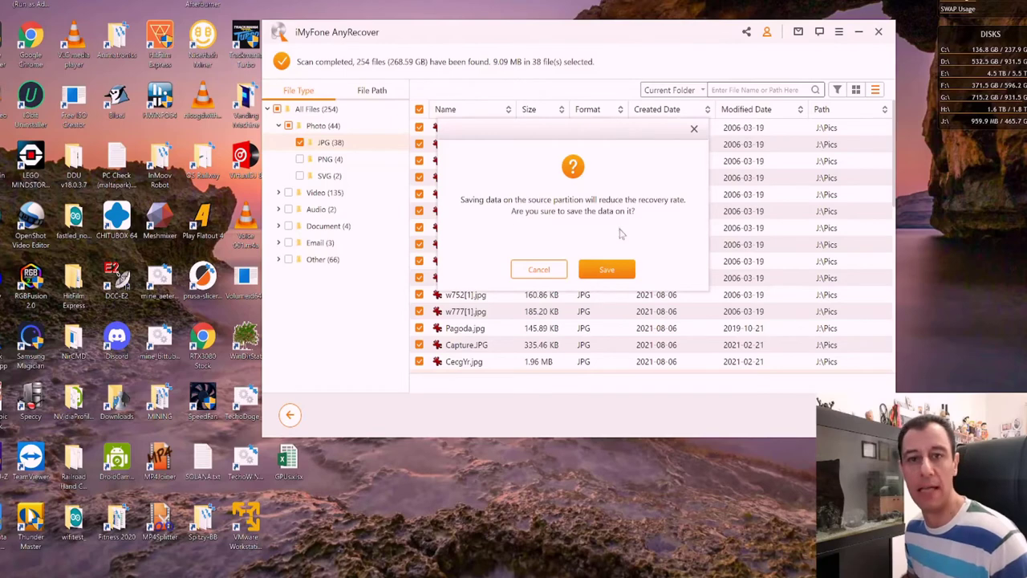
{"action": "left_click", "coordinate": [612, 269]}
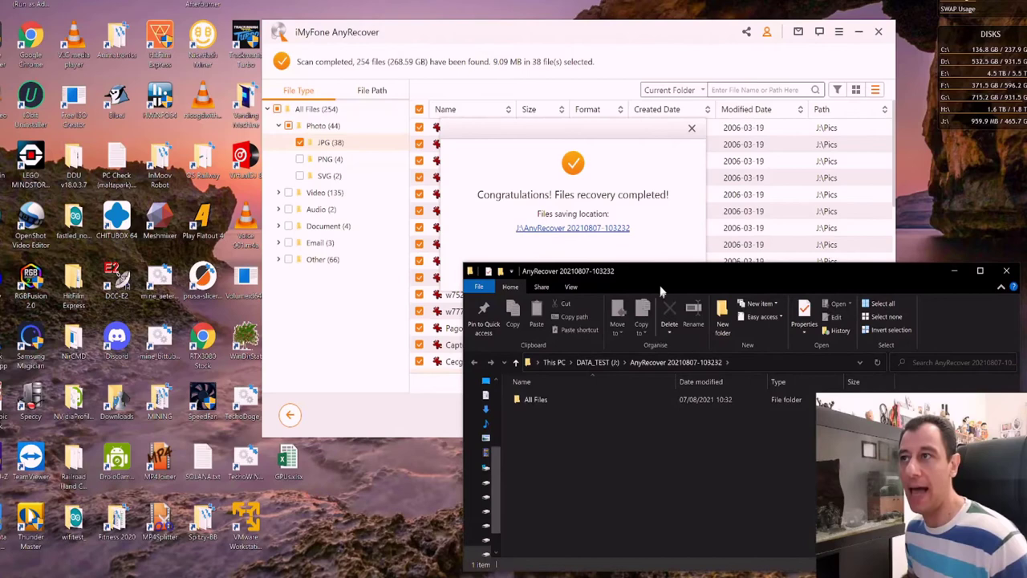
{"action": "left_click_drag", "start_coordinate": [659, 273], "coordinate": [678, 207]}
{"action": "left_click", "coordinate": [614, 297]}
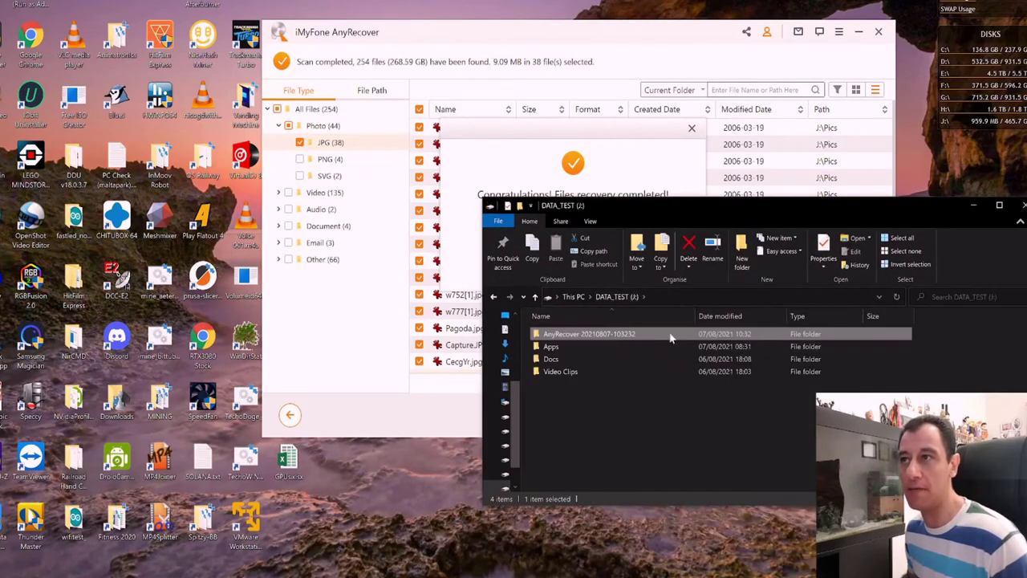
{"action": "double_click", "coordinate": [585, 336]}
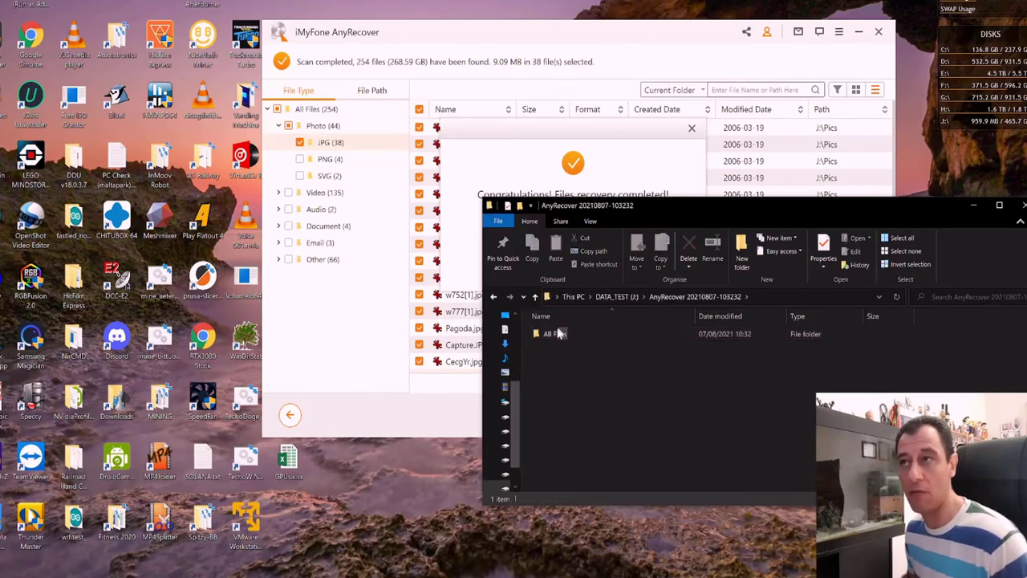
{"action": "double_click", "coordinate": [554, 334]}
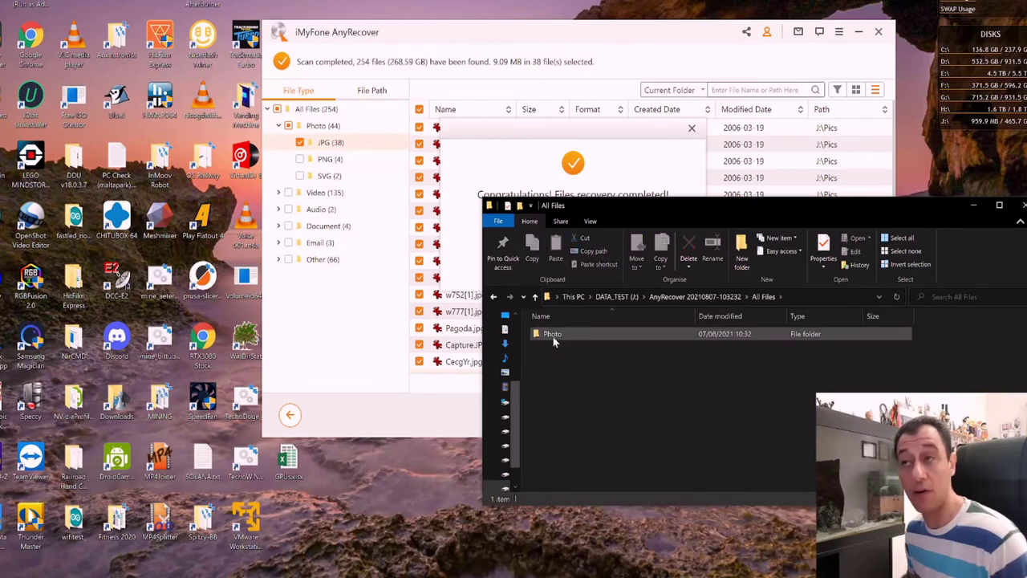
{"action": "double_click", "coordinate": [552, 335]}
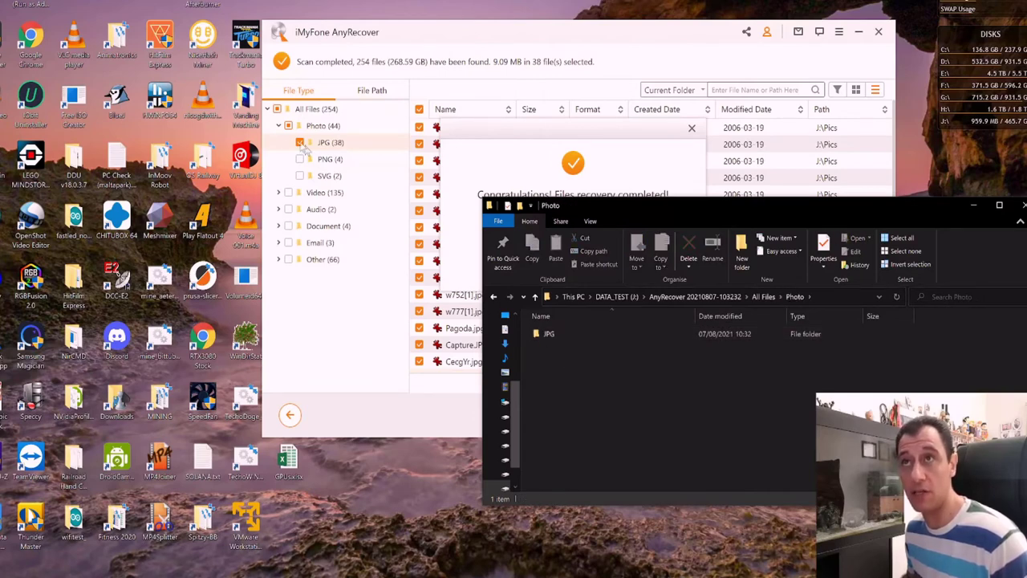
{"action": "double_click", "coordinate": [548, 334]}
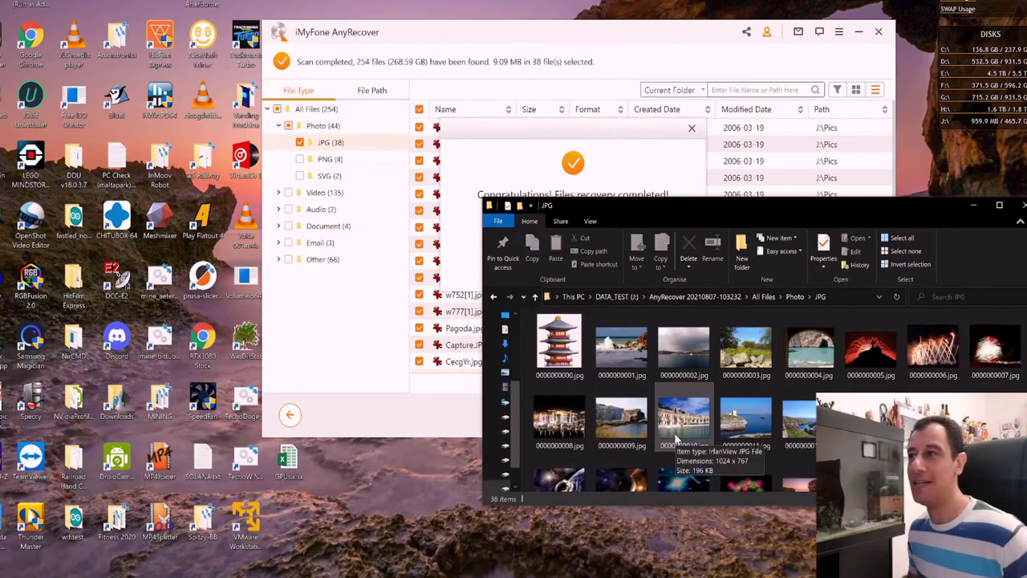
Browse the recovered photo thumbnails, then dismiss AnyRecover's recovery-complete message
{"action": "scroll", "coordinate": [681, 437], "scroll_direction": "down", "scroll_amount": 3}
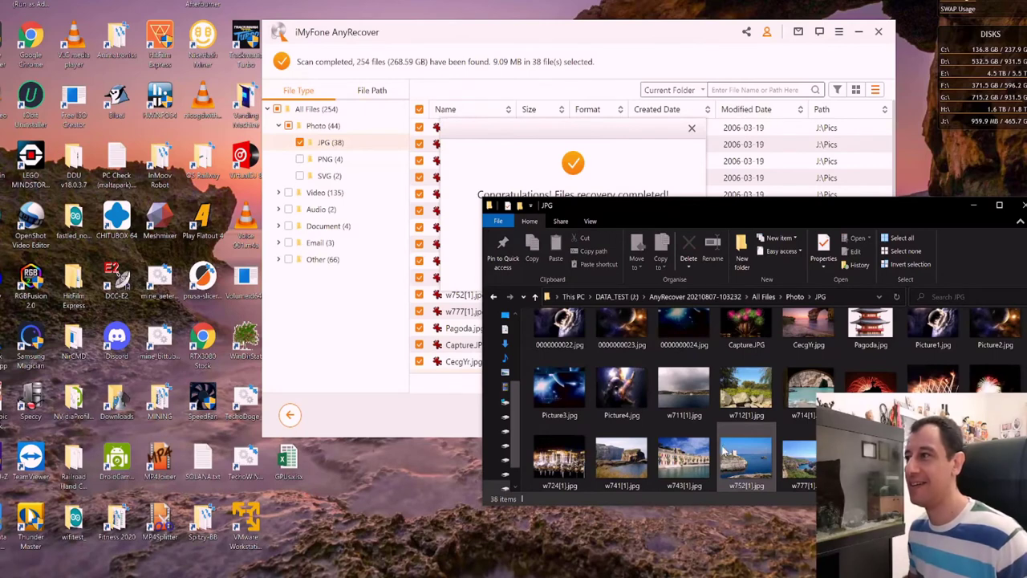
{"action": "scroll", "coordinate": [721, 445], "scroll_direction": "up", "scroll_amount": 3}
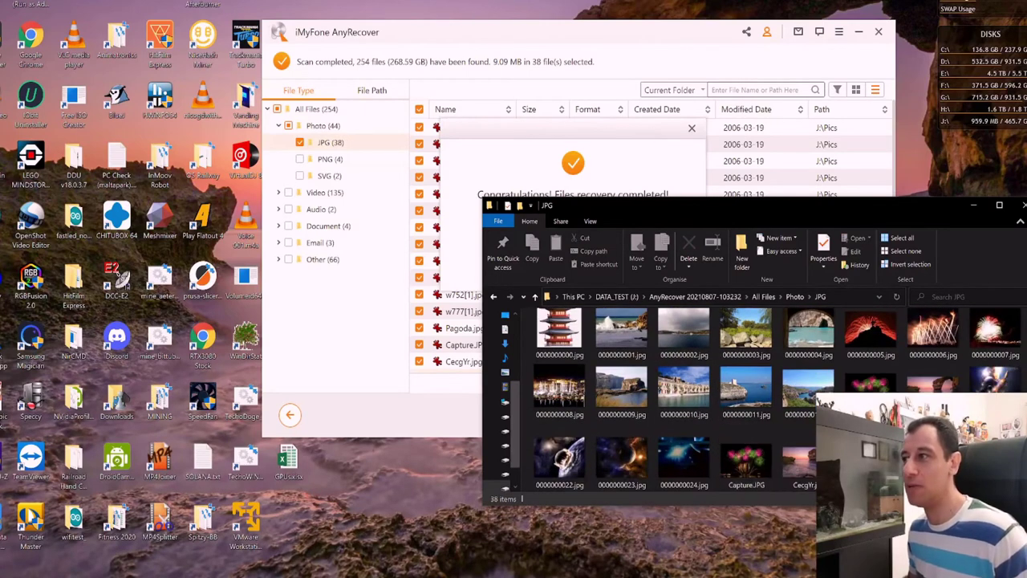
{"action": "left_click", "coordinate": [576, 353]}
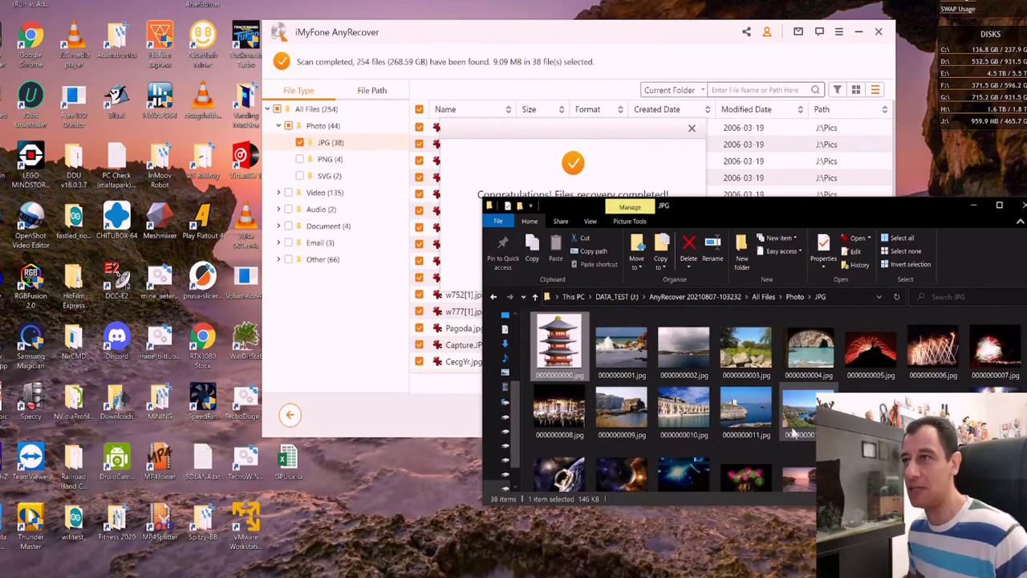
{"action": "left_click", "coordinate": [799, 474]}
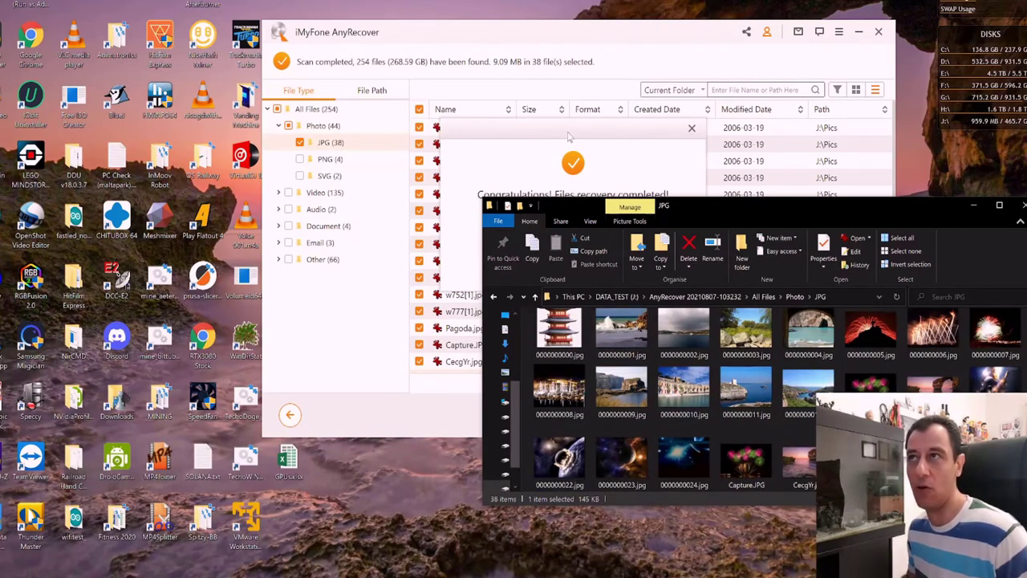
{"action": "left_click", "coordinate": [568, 136]}
{"action": "left_click", "coordinate": [581, 273]}
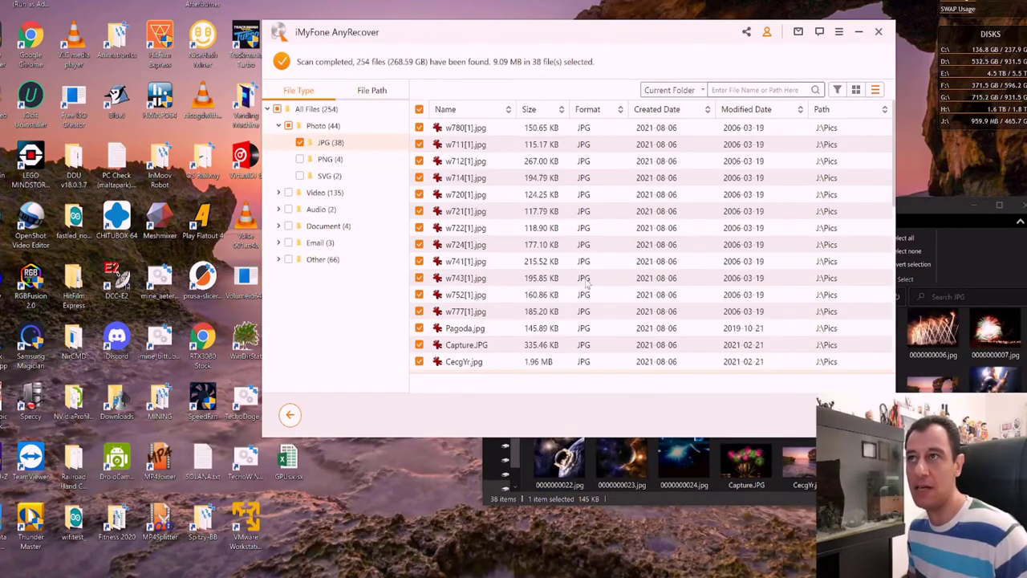
Untick all found files, then view w712[1].jpg and 0000000022.jpg in IrfanView and close each
{"action": "left_click", "coordinate": [420, 110]}
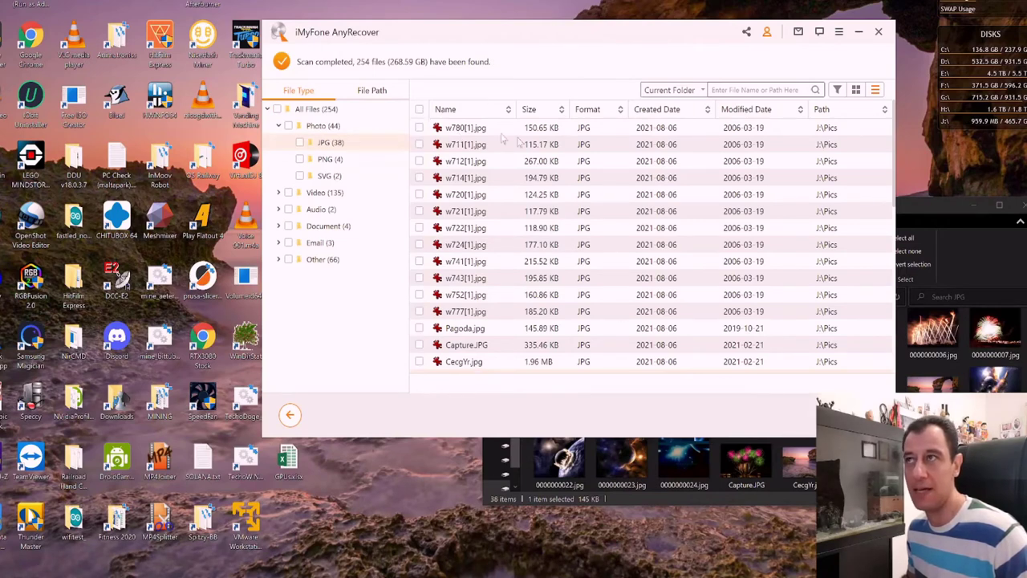
{"action": "left_click", "coordinate": [941, 207]}
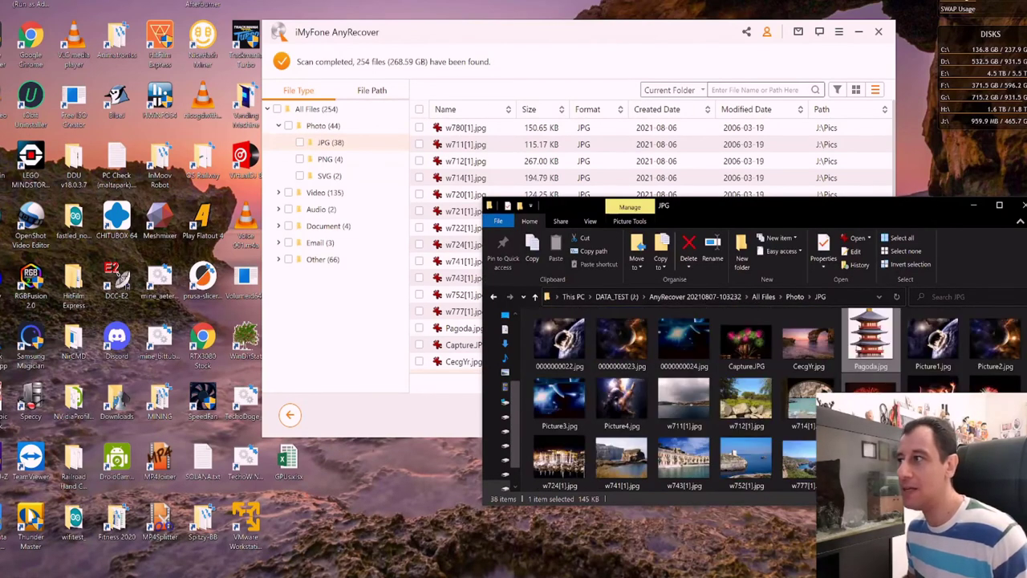
{"action": "double_click", "coordinate": [745, 401]}
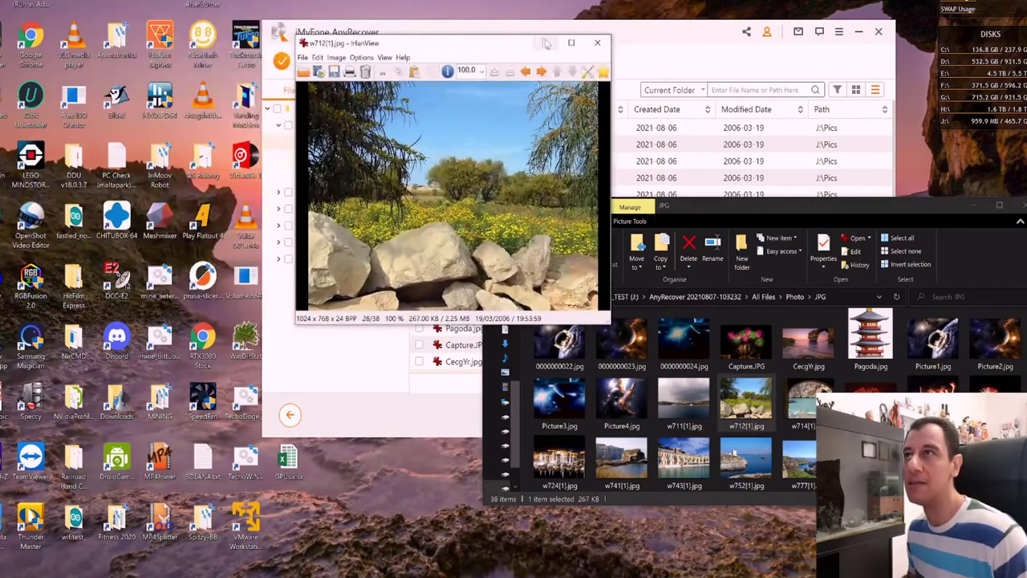
{"action": "left_click", "coordinate": [597, 44]}
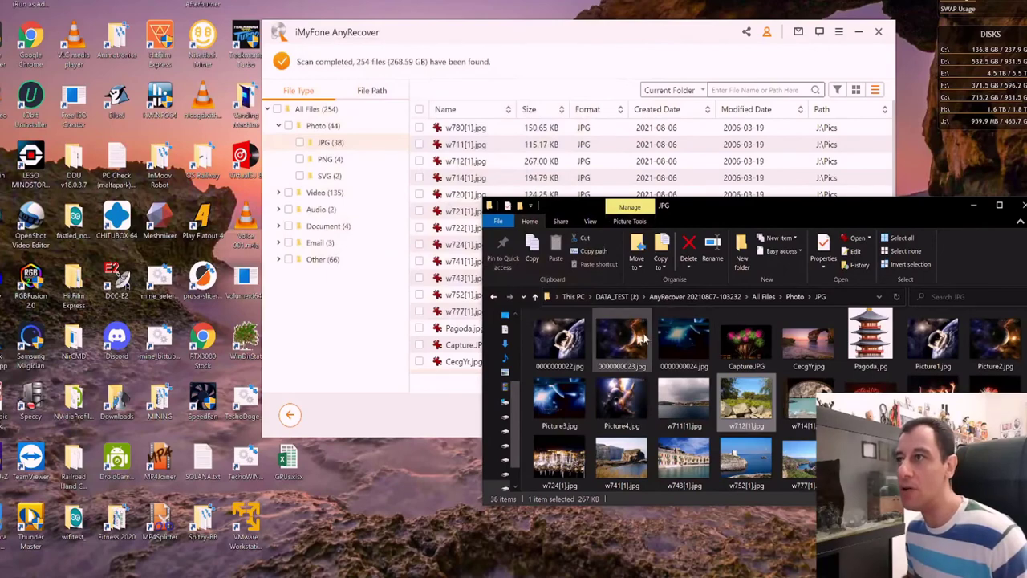
{"action": "double_click", "coordinate": [571, 341]}
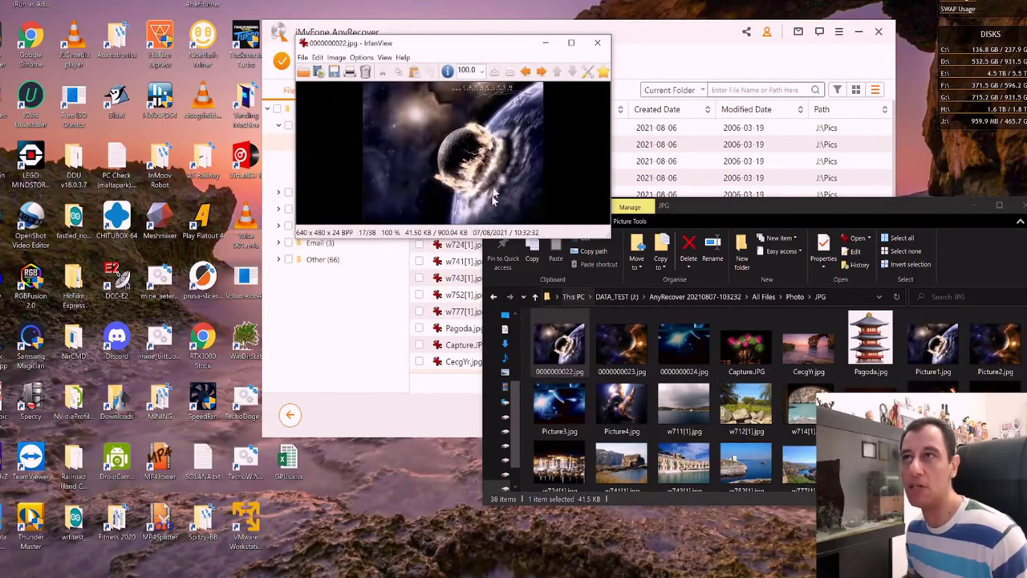
{"action": "left_click", "coordinate": [598, 43]}
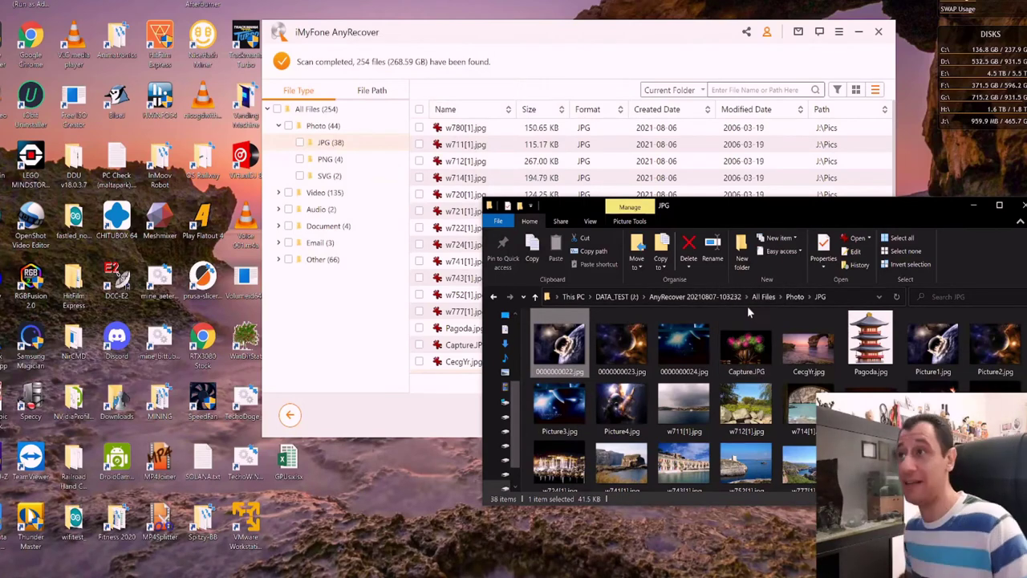
Rename the AnyRecover output folder on DATA_TEST to 'Pics' and open it
{"action": "left_click", "coordinate": [626, 297]}
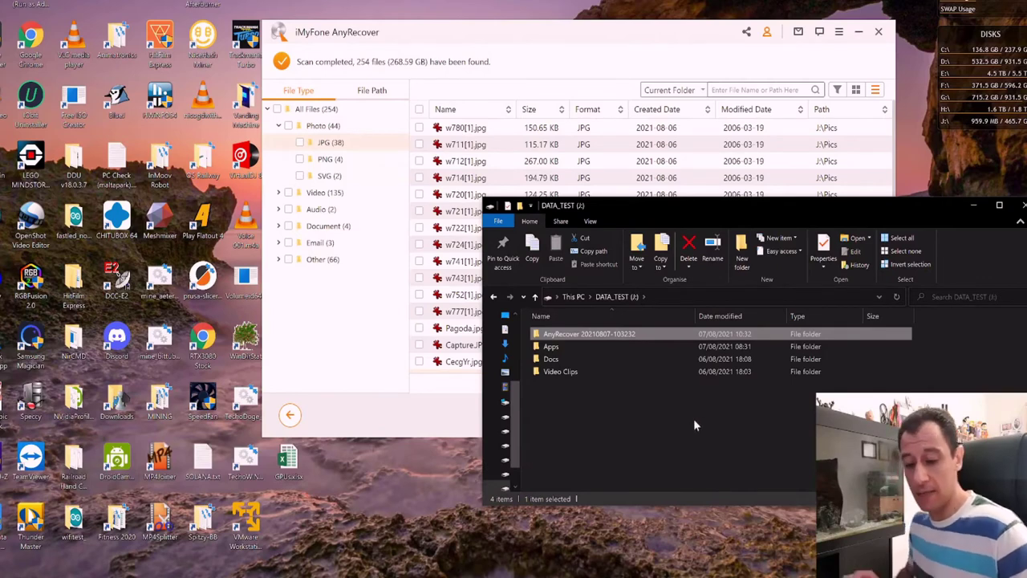
{"action": "key", "text": "F2"}
{"action": "type", "text": "Pics"}
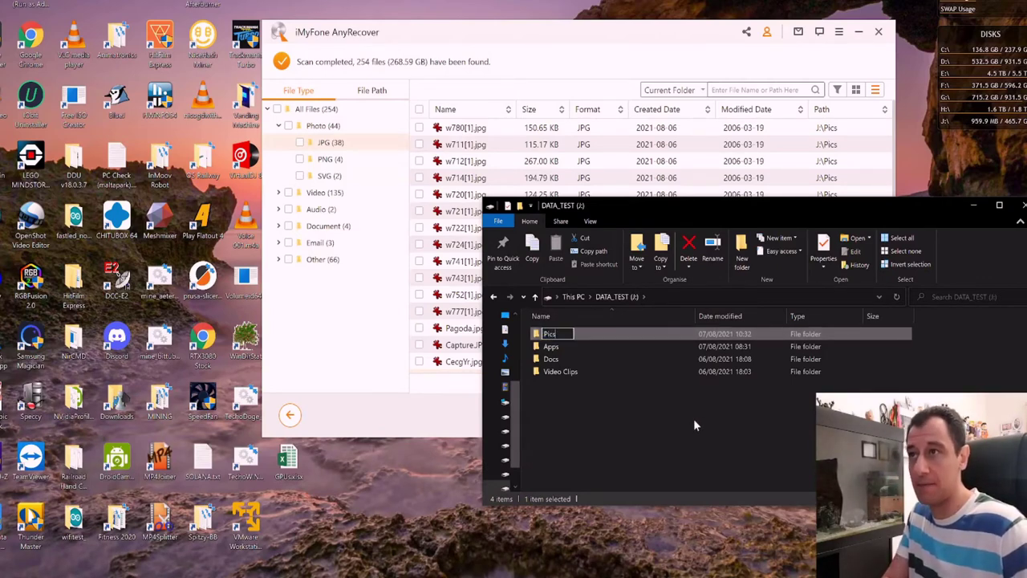
{"action": "key", "text": "Return"}
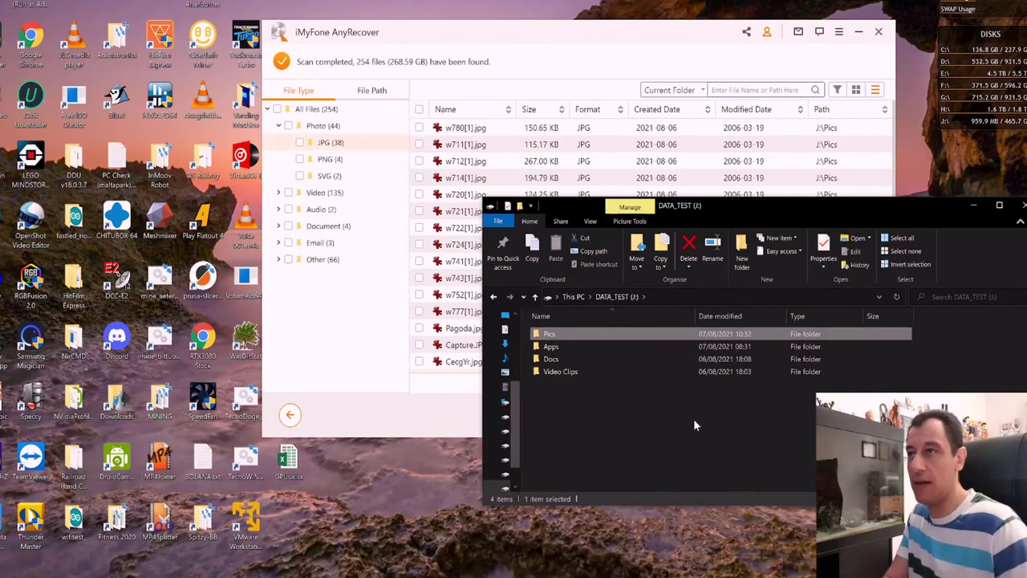
{"action": "key", "text": "Return"}
Step down through All Files > Photo > JPG to the first picture, then back up to Pics
{"action": "key", "text": "Down"}
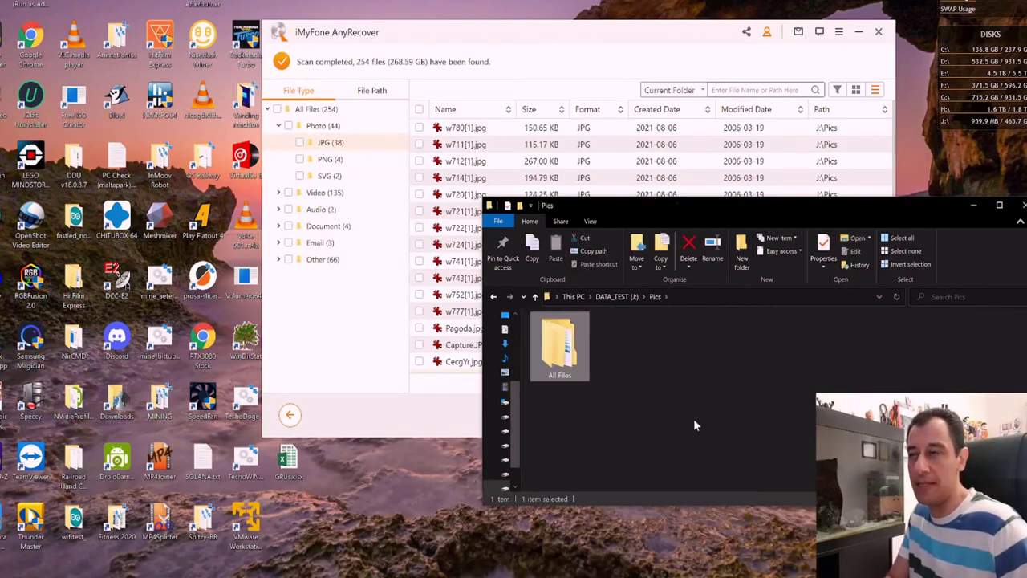
{"action": "key", "text": "Return"}
{"action": "key", "text": "Down"}
{"action": "key", "text": "Return"}
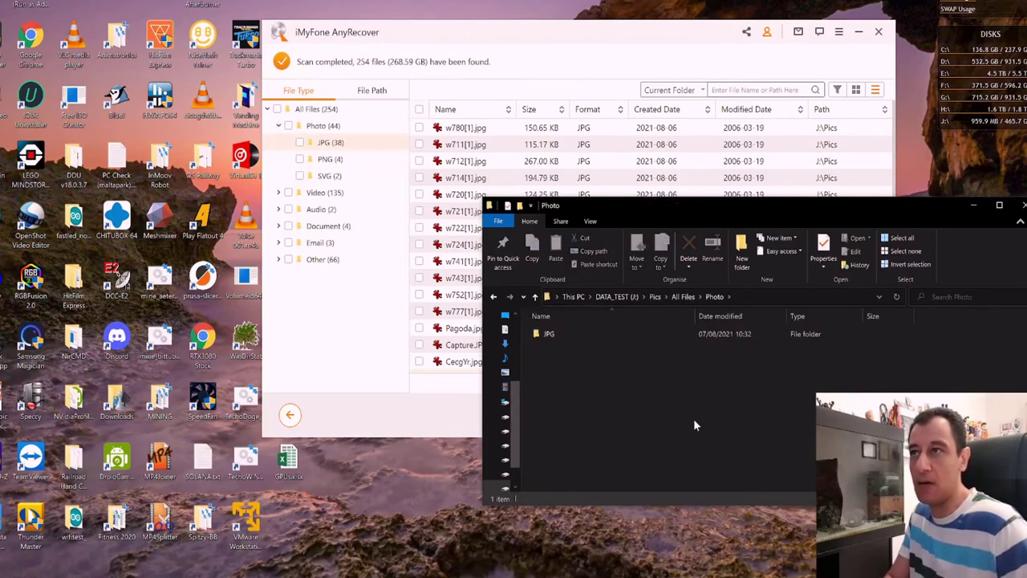
{"action": "key", "text": "Down"}
{"action": "key", "text": "Return"}
{"action": "key", "text": "Down"}
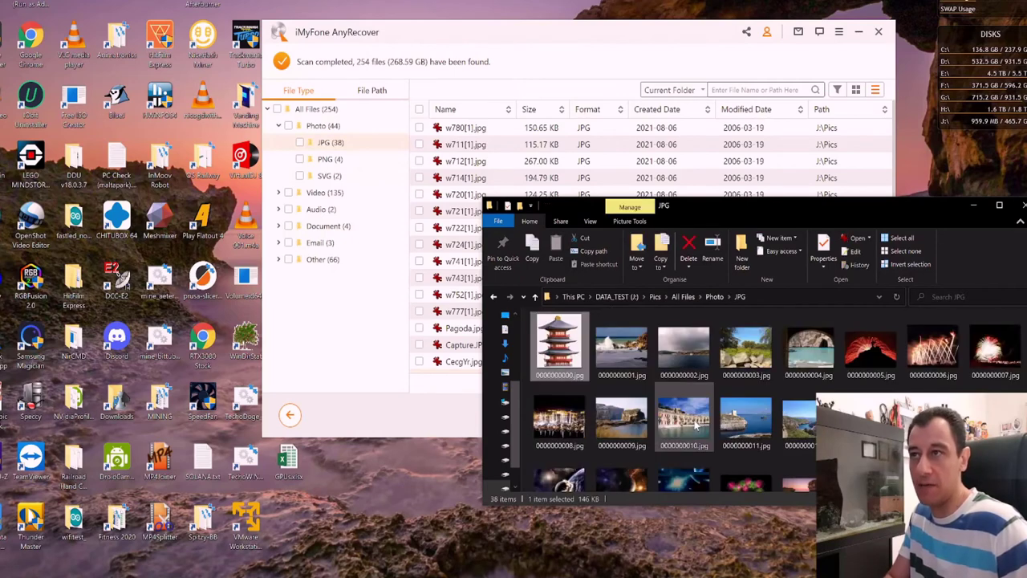
{"action": "key", "text": "BackSpace"}
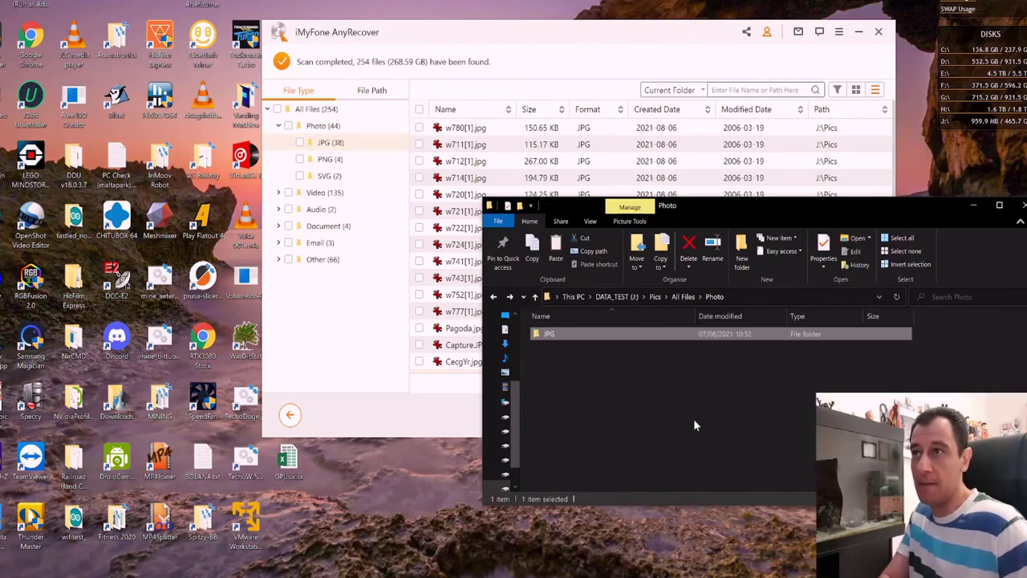
{"action": "key", "text": "BackSpace"}
{"action": "key", "text": "BackSpace"}
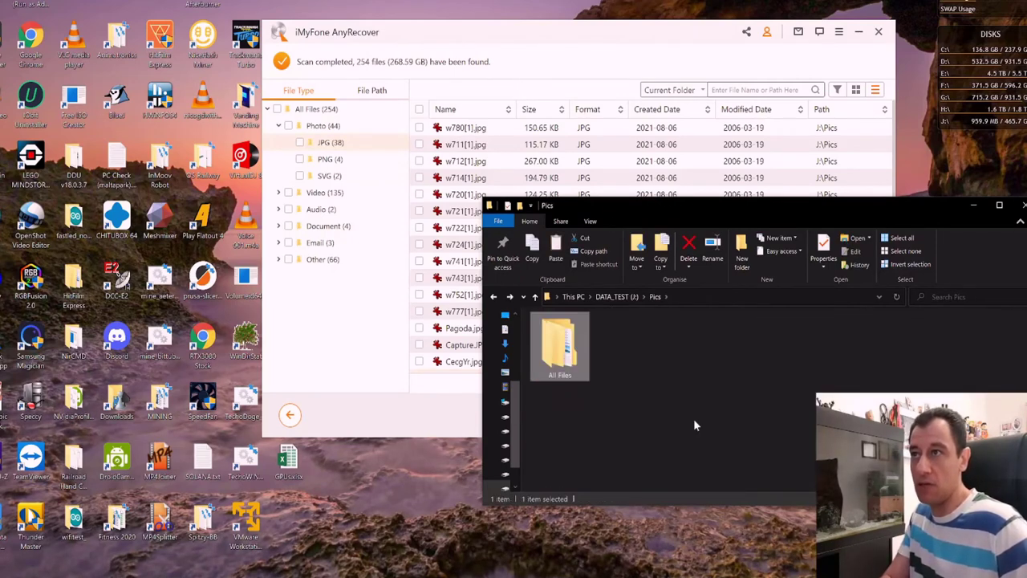
Permanently delete the All Files folder with Shift+Delete and confirm
{"action": "left_click", "coordinate": [693, 418]}
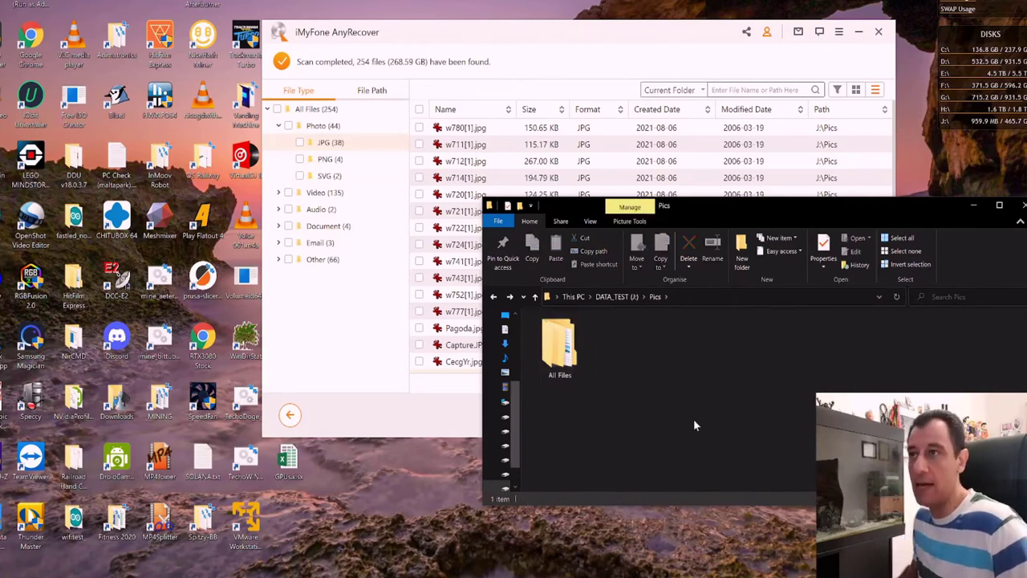
{"action": "left_click", "coordinate": [560, 345]}
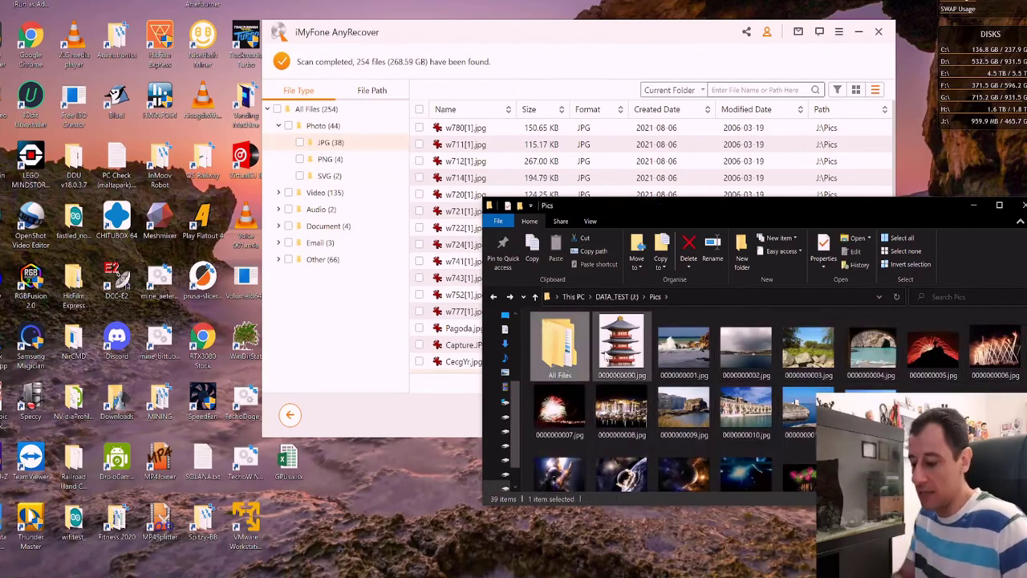
{"action": "key", "text": "shift+Delete"}
{"action": "key", "text": "Return"}
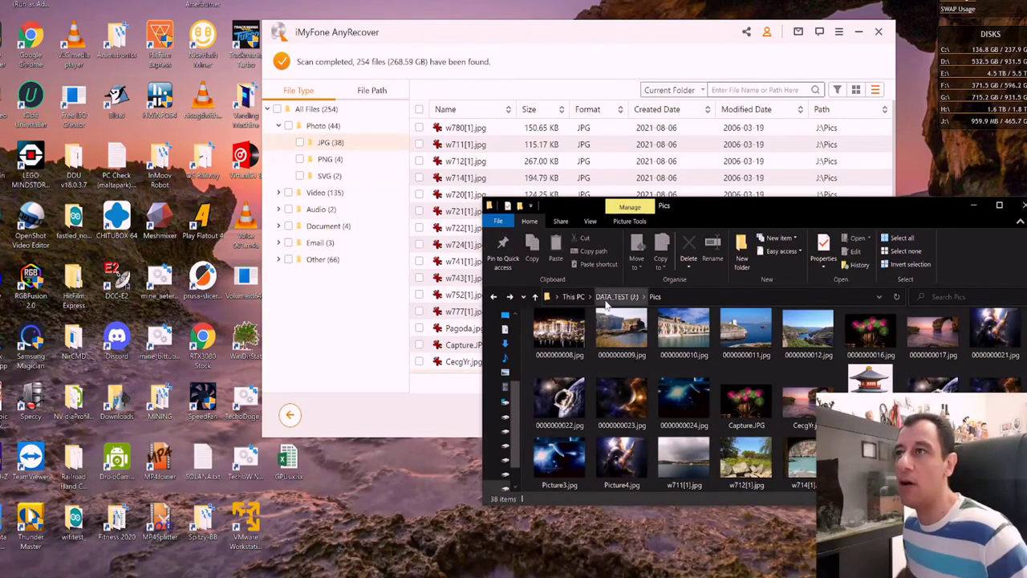
Browse the found PNG, SVG and 135 video results, then show the DATA_TEST (J:) root in Explorer
{"action": "left_click", "coordinate": [331, 161]}
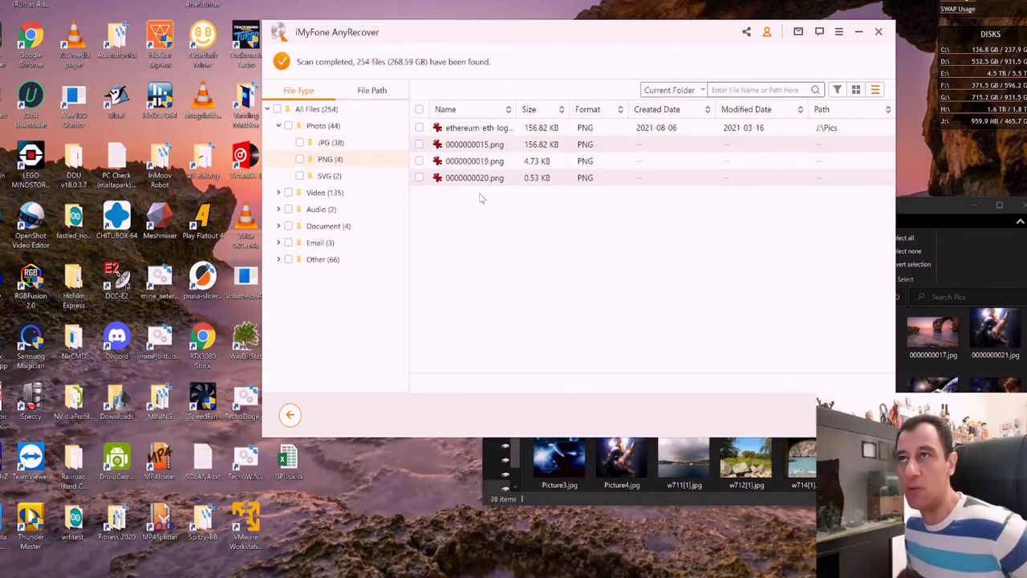
{"action": "left_click", "coordinate": [329, 176]}
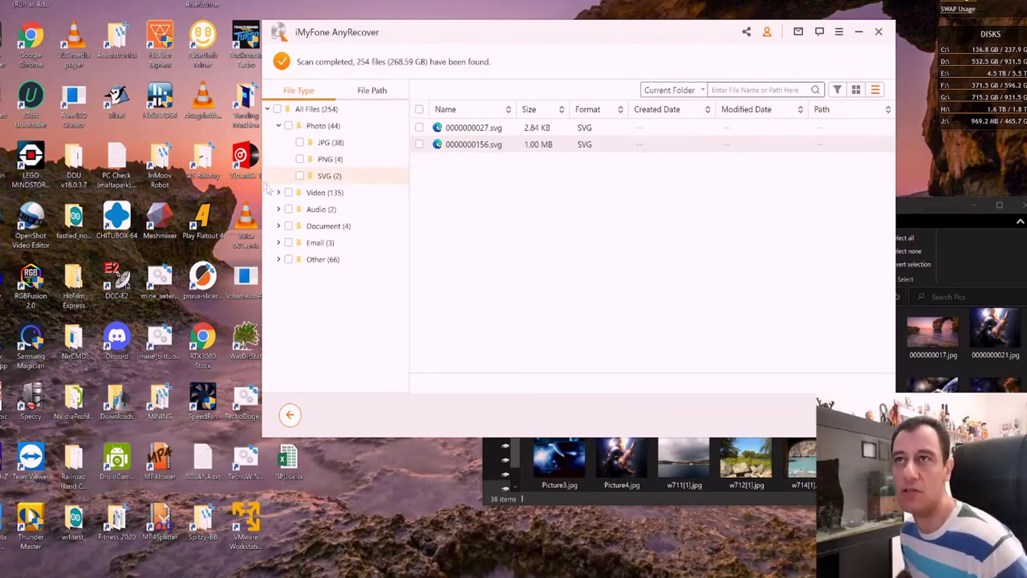
{"action": "left_click", "coordinate": [321, 193]}
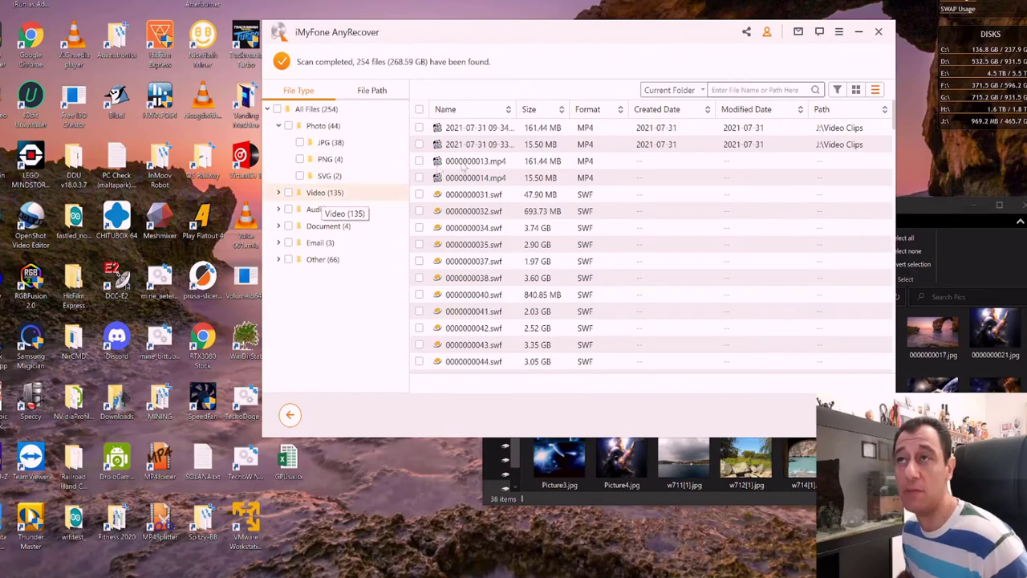
{"action": "left_click", "coordinate": [942, 217]}
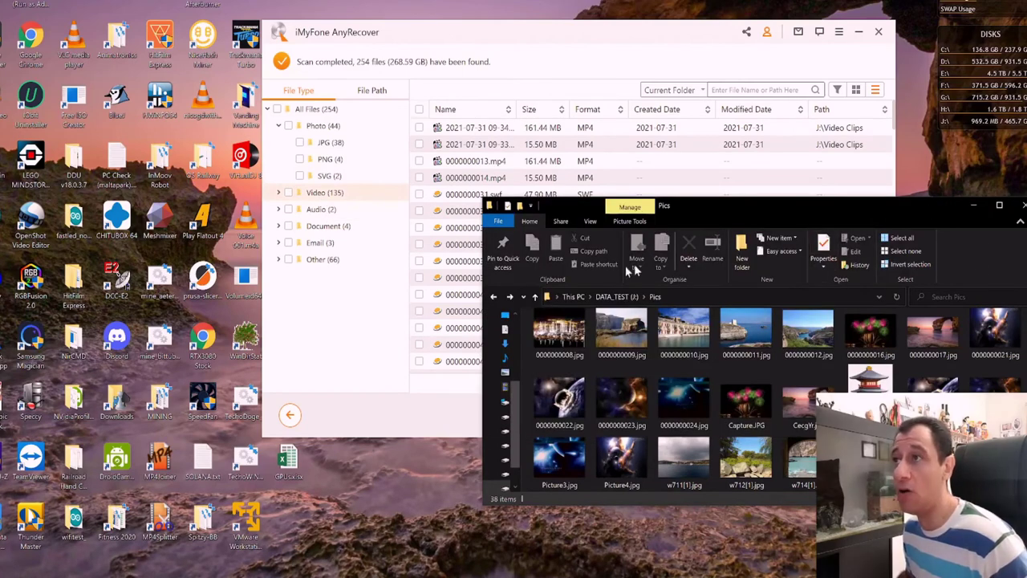
{"action": "left_click", "coordinate": [611, 297]}
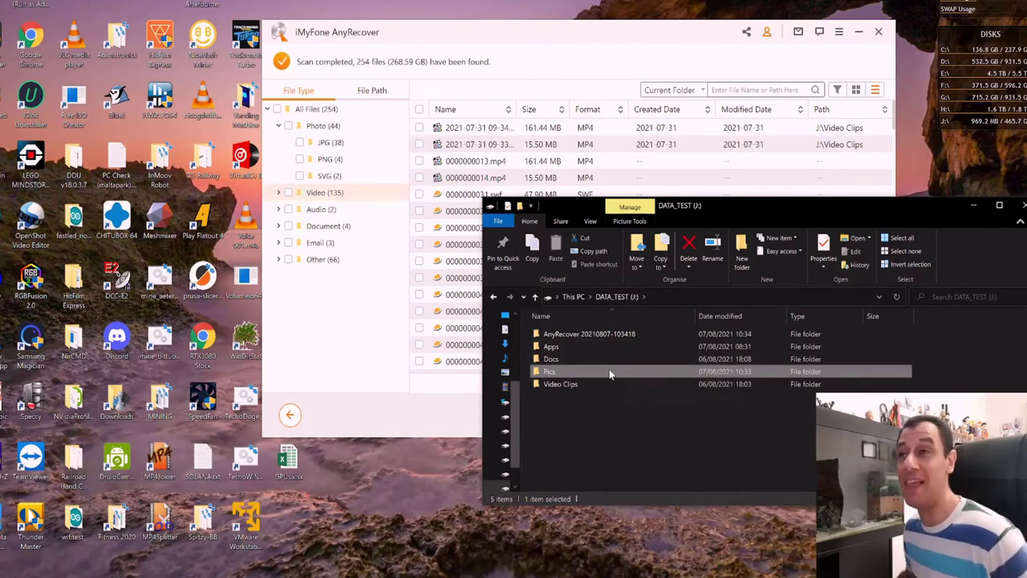
Start a quick format of DATA_TEST (J:) from This PC, accepting that all data will be erased
{"action": "mouse_move", "coordinate": [611, 384]}
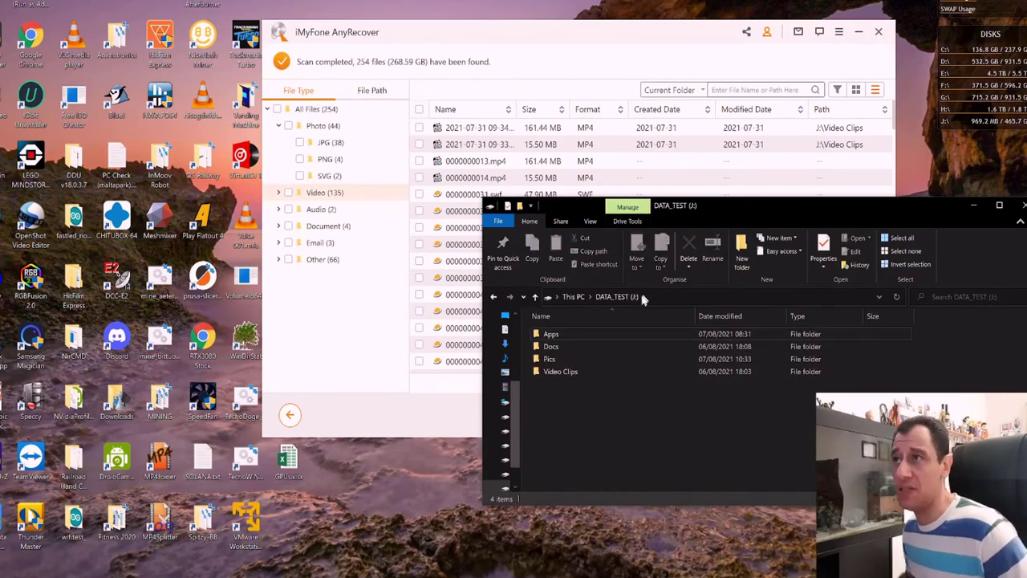
{"action": "left_click", "coordinate": [573, 296]}
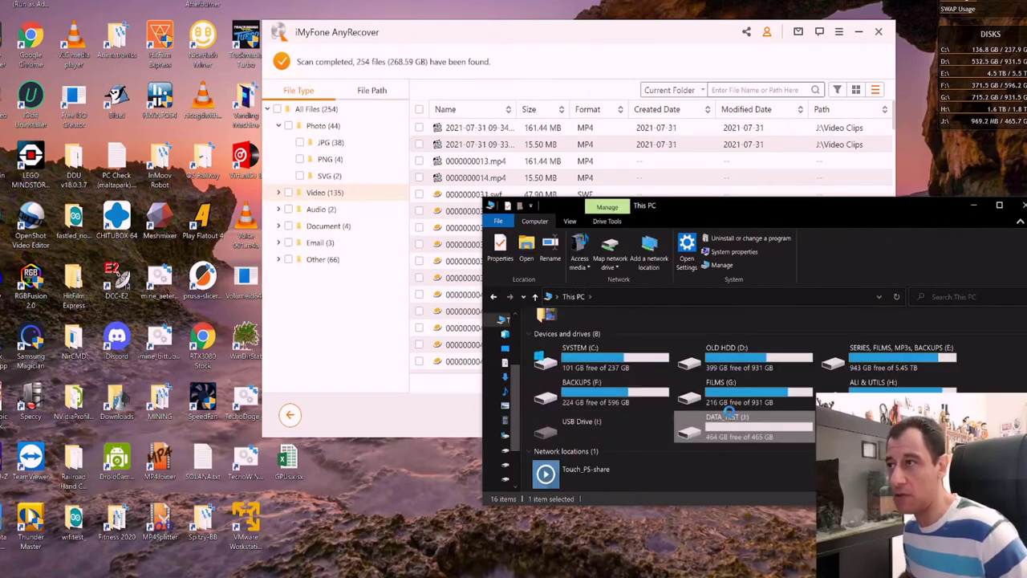
{"action": "right_click", "coordinate": [729, 414]}
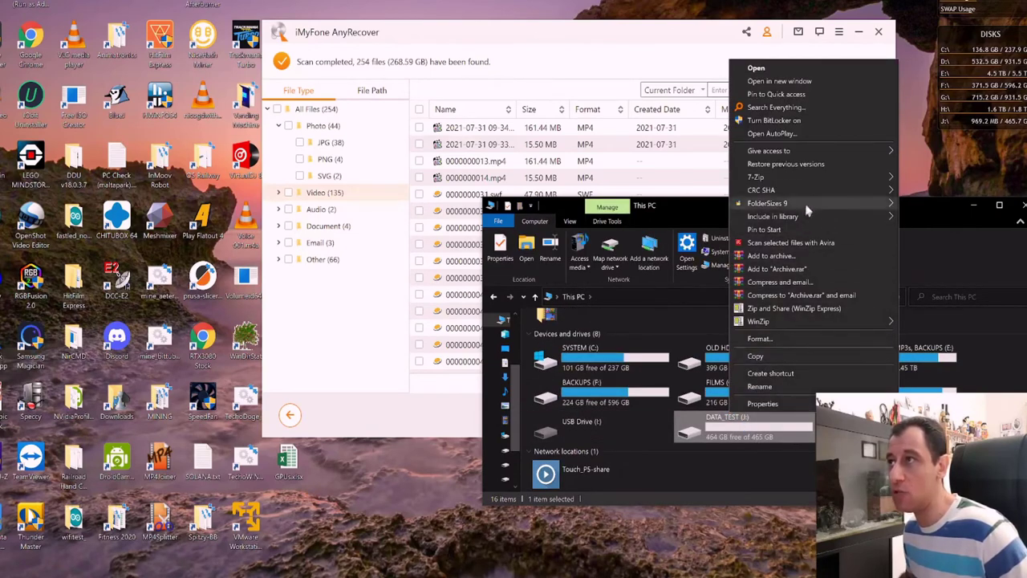
{"action": "left_click", "coordinate": [791, 337]}
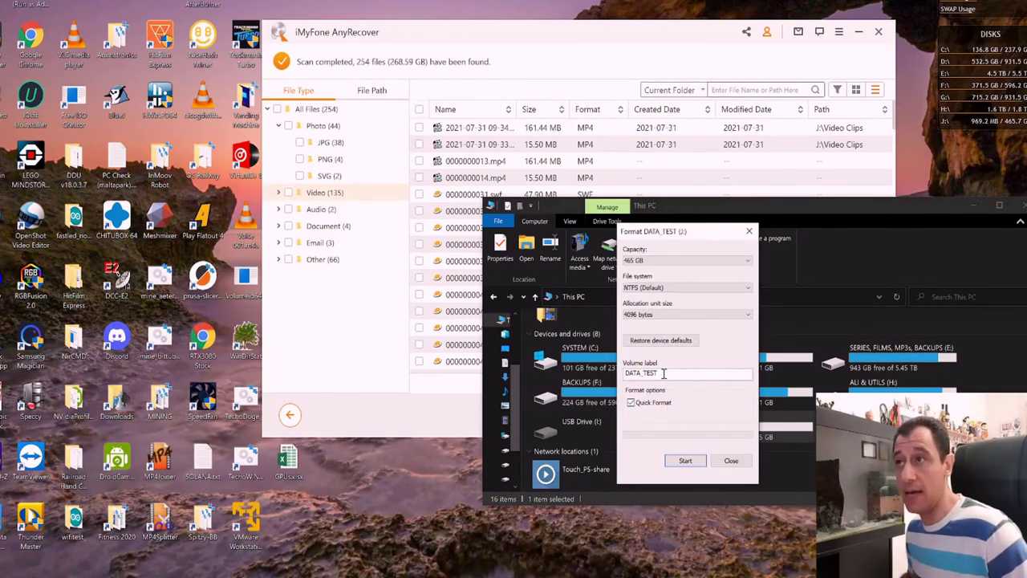
{"action": "left_click", "coordinate": [686, 462]}
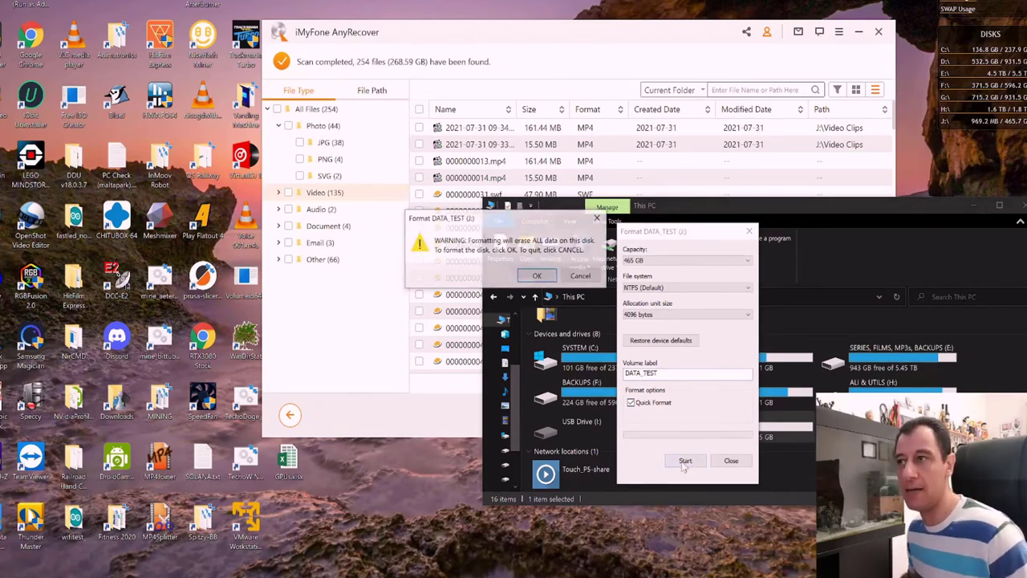
{"action": "left_click", "coordinate": [537, 276]}
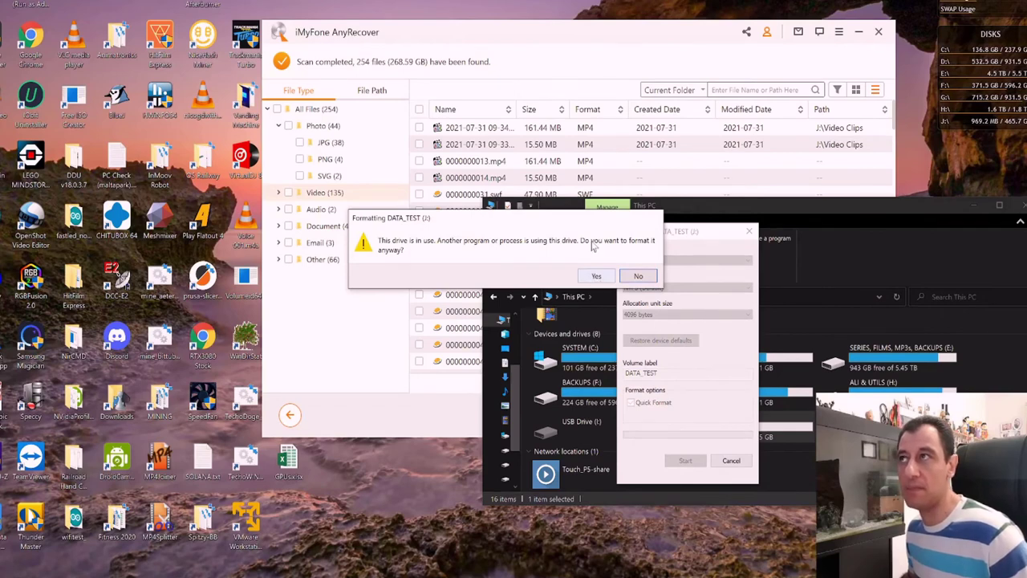
Exit AnyRecover, which holds the drive, and finish the format so it shows 465 GB free
{"action": "left_click", "coordinate": [878, 32]}
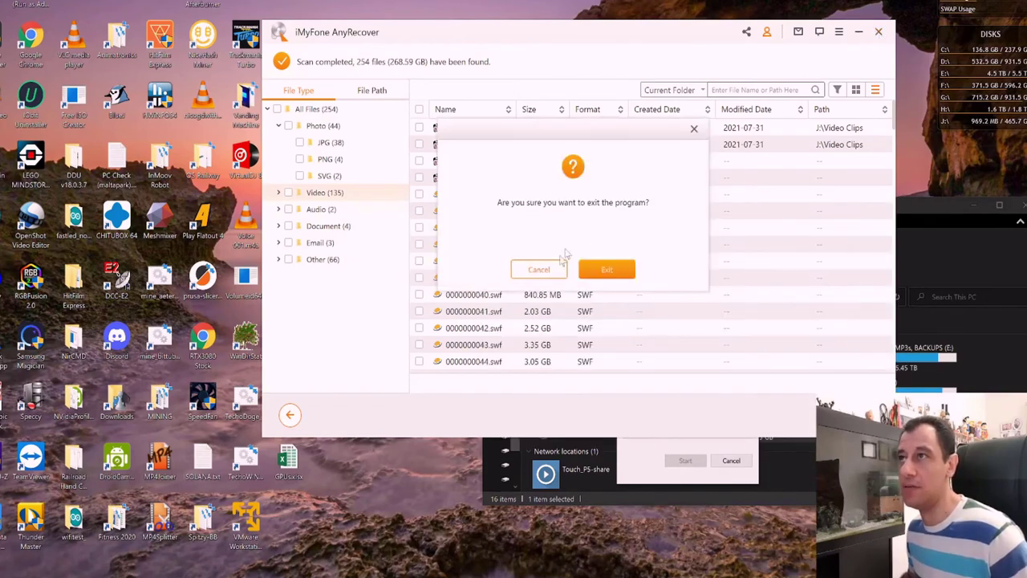
{"action": "left_click", "coordinate": [600, 271]}
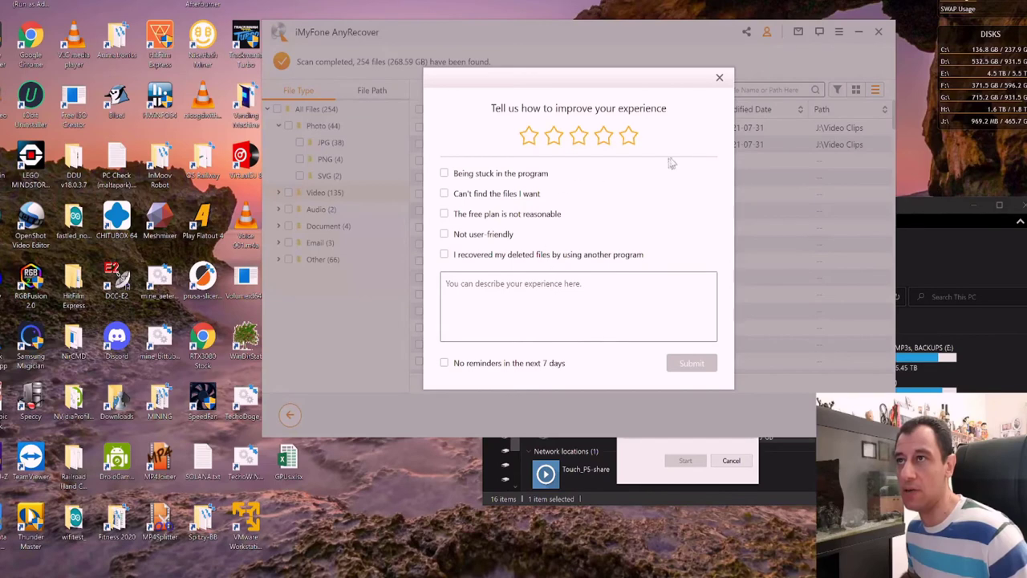
{"action": "left_click", "coordinate": [719, 77]}
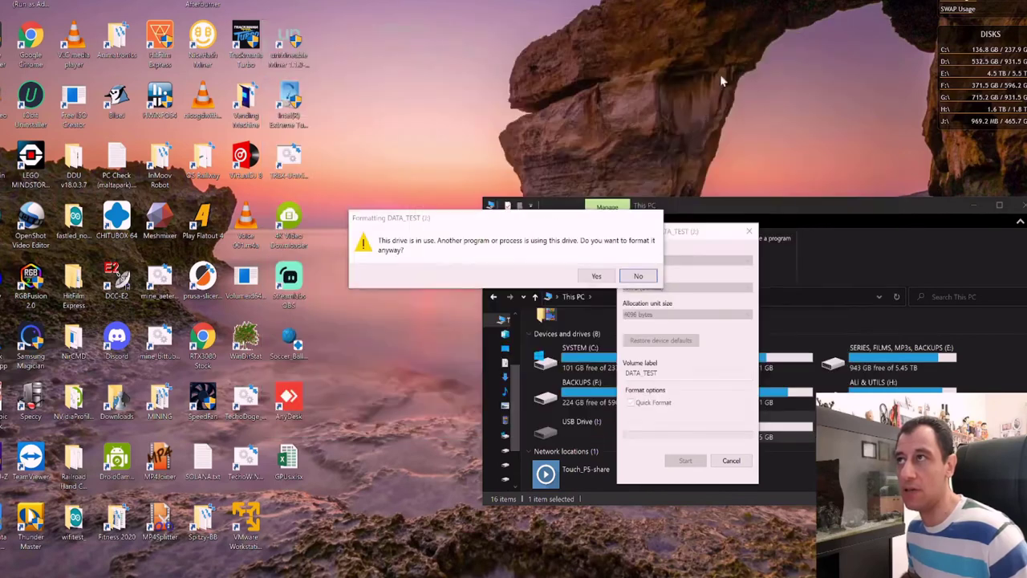
{"action": "left_click", "coordinate": [600, 276]}
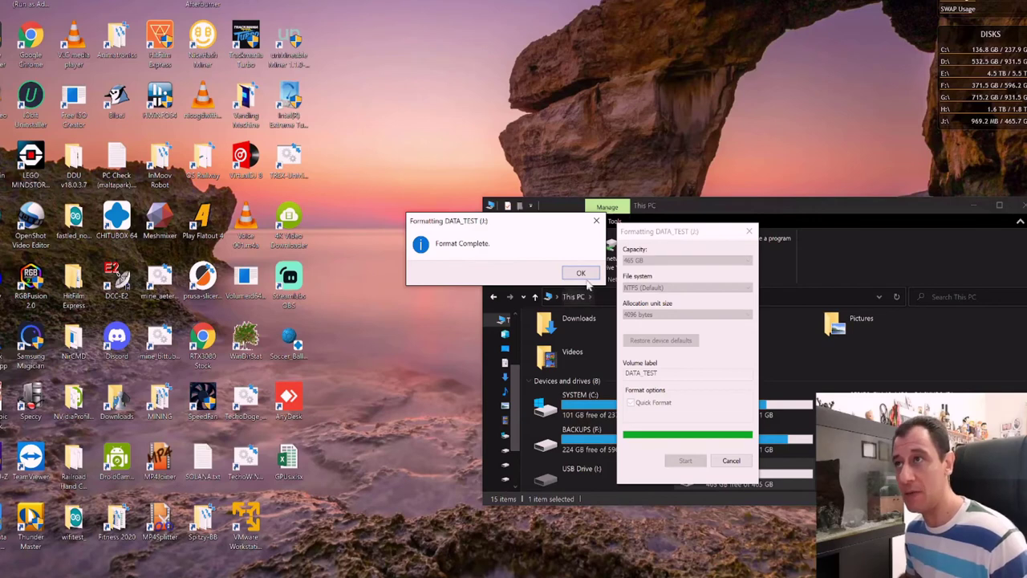
{"action": "left_click", "coordinate": [580, 272]}
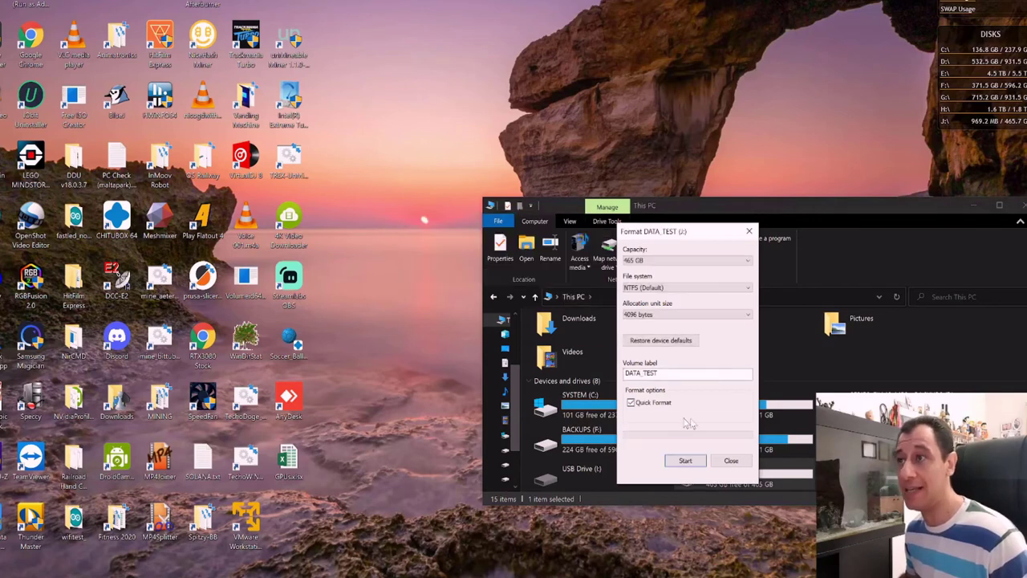
{"action": "left_click", "coordinate": [731, 462]}
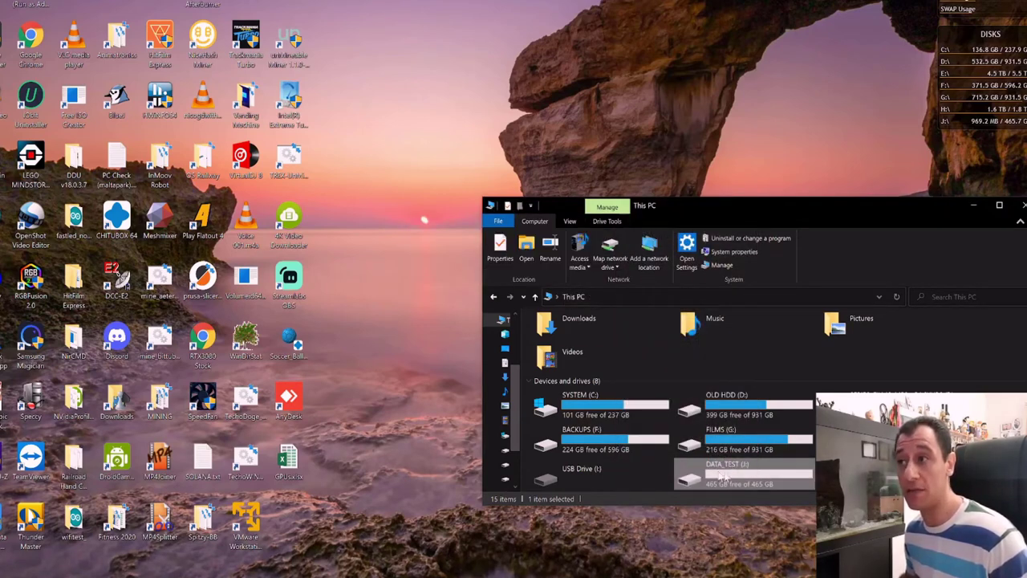
Open the freshly formatted DATA_TEST (J:) drive, showing 0 items, and move Explorer up-left
{"action": "double_click", "coordinate": [725, 476]}
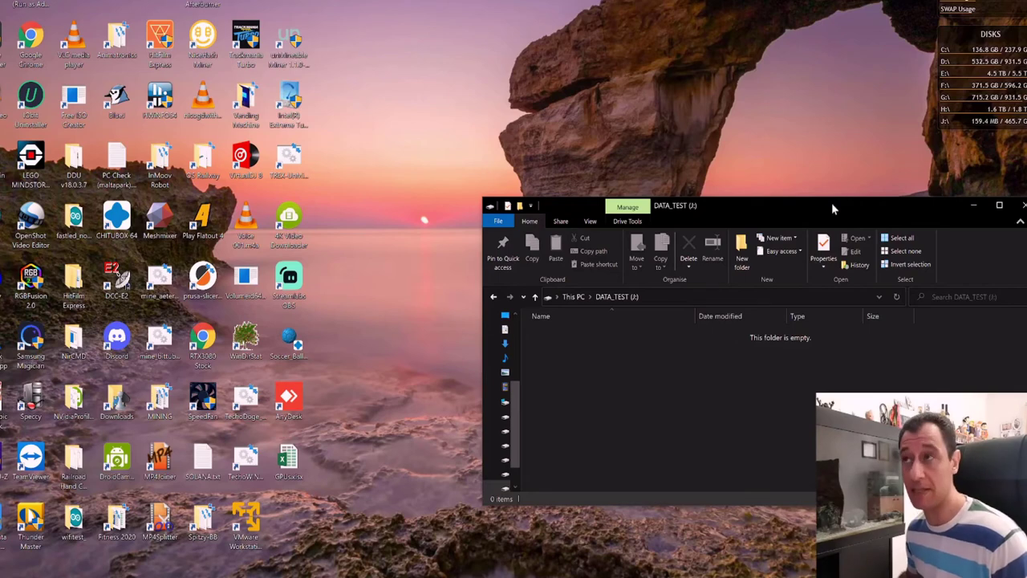
{"action": "left_click_drag", "start_coordinate": [832, 207], "coordinate": [757, 140]}
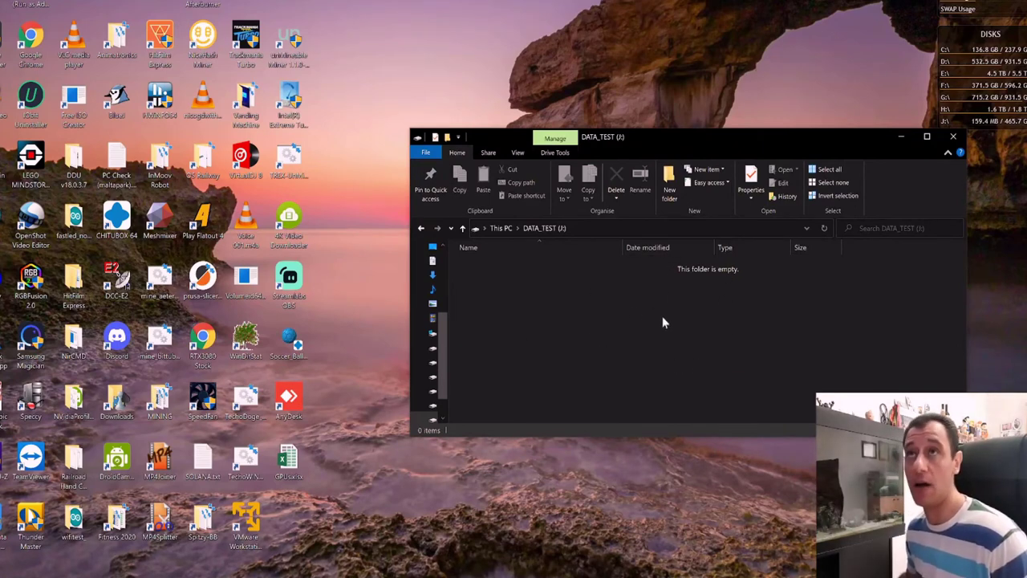
Launch AnyRecover from the Start menu and scan DATA_TEST (J) under Hard Disk Drives
{"action": "key", "text": "super"}
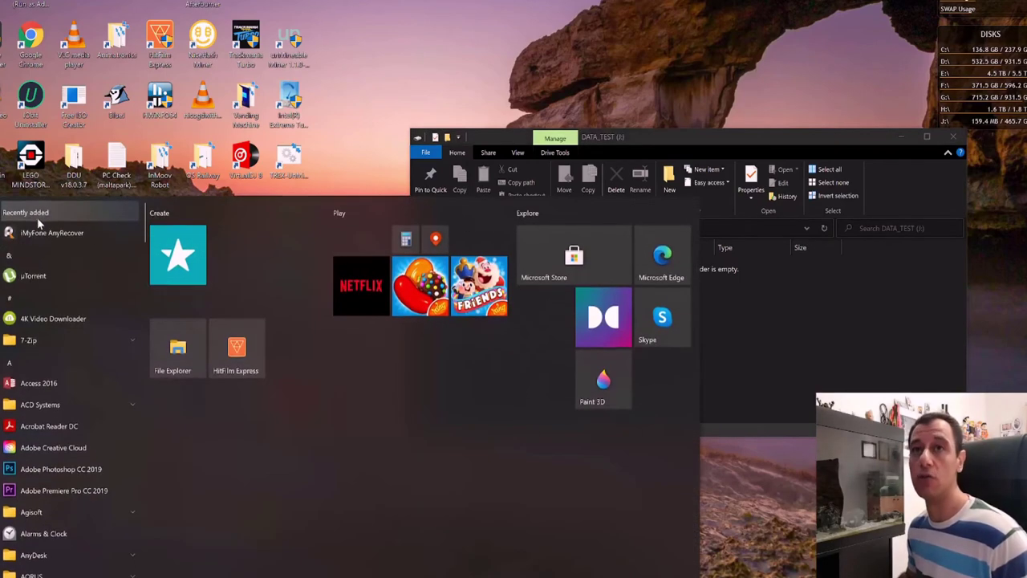
{"action": "left_click", "coordinate": [80, 233]}
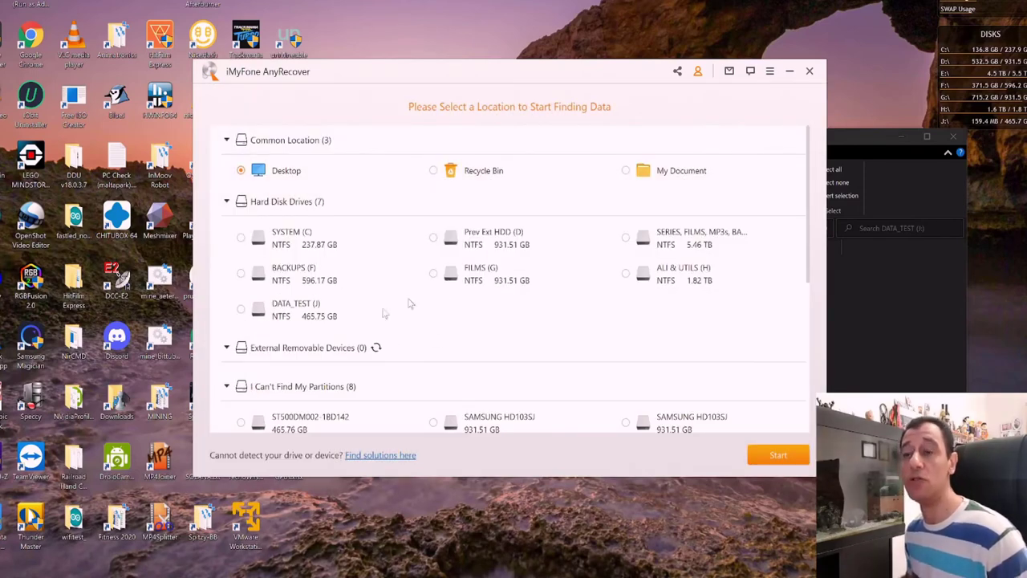
{"action": "left_click", "coordinate": [241, 310]}
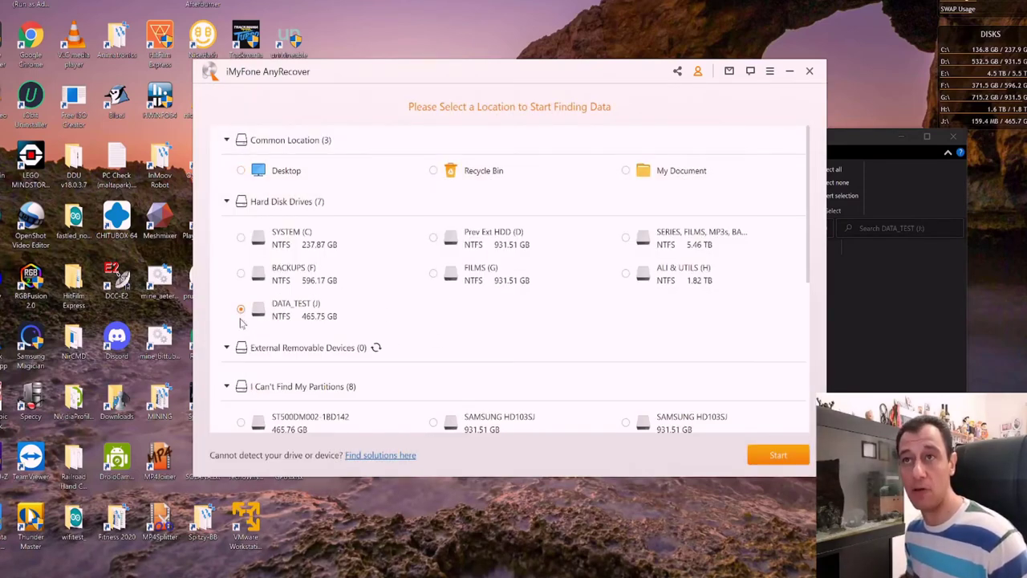
{"action": "left_click", "coordinate": [776, 454]}
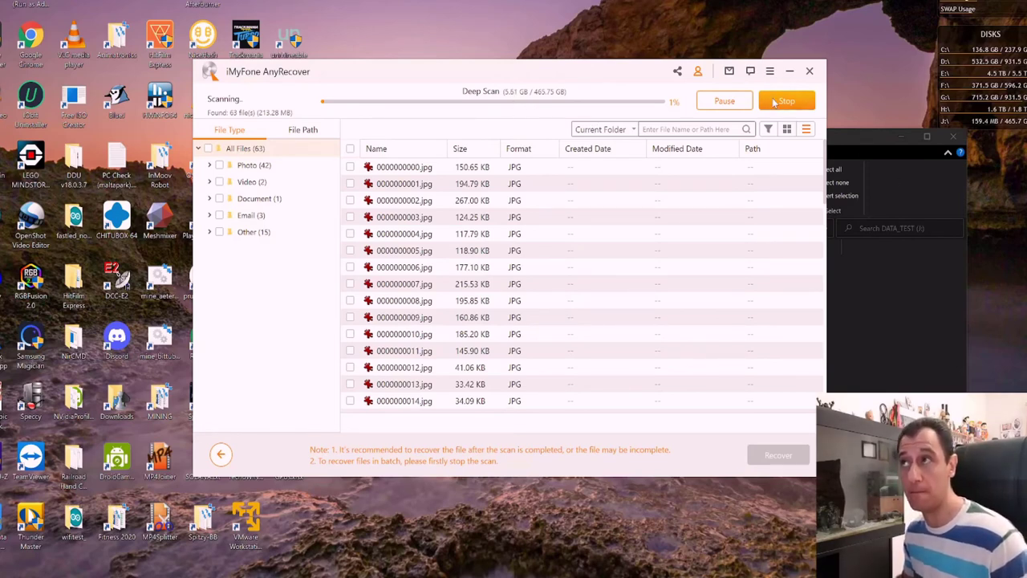
Stop the deep scan, accept its completion, and expand the found Photo category
{"action": "left_click", "coordinate": [775, 101]}
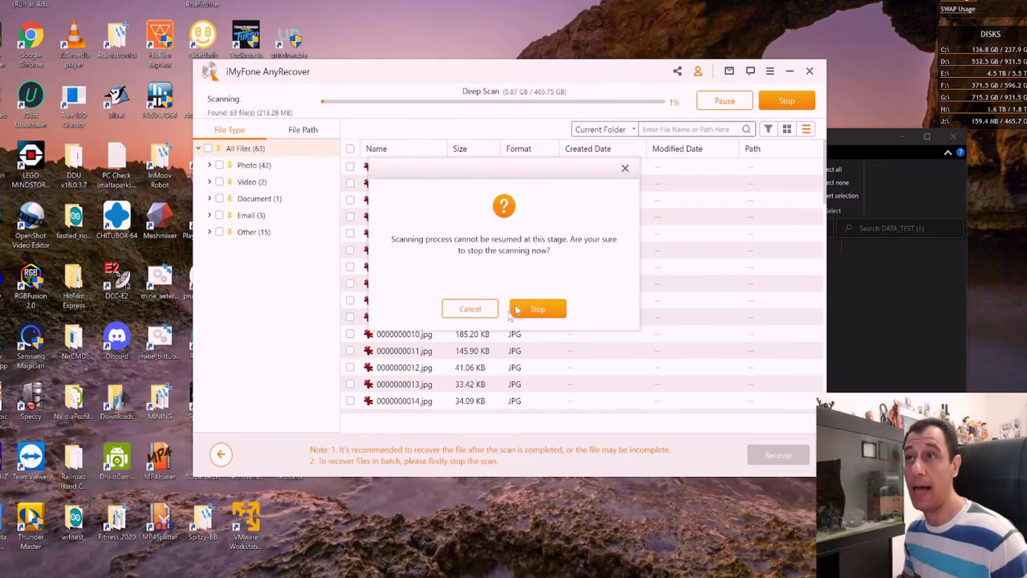
{"action": "left_click", "coordinate": [546, 309]}
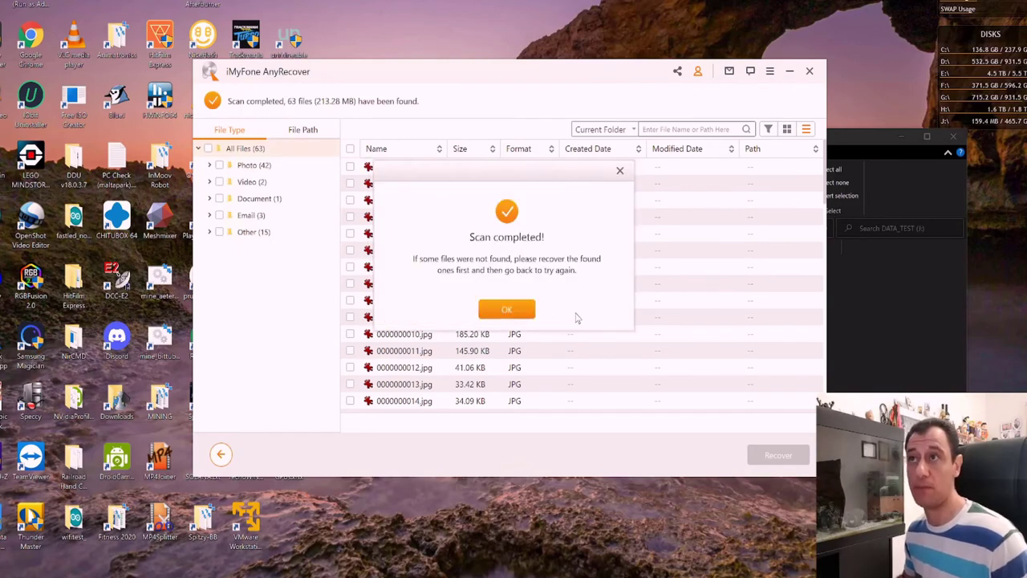
{"action": "left_click", "coordinate": [507, 310]}
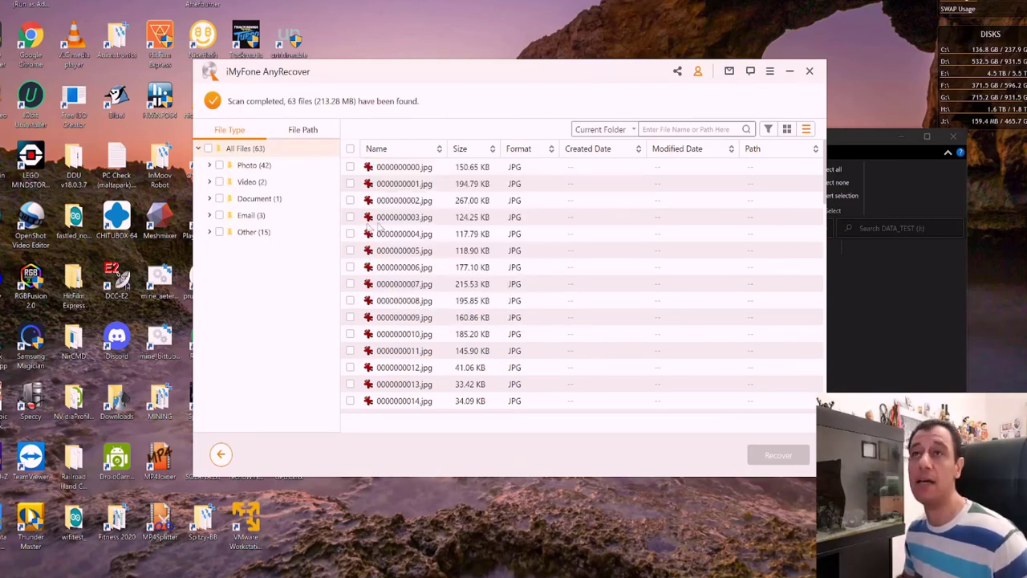
{"action": "left_click", "coordinate": [255, 165]}
{"action": "left_click", "coordinate": [209, 165]}
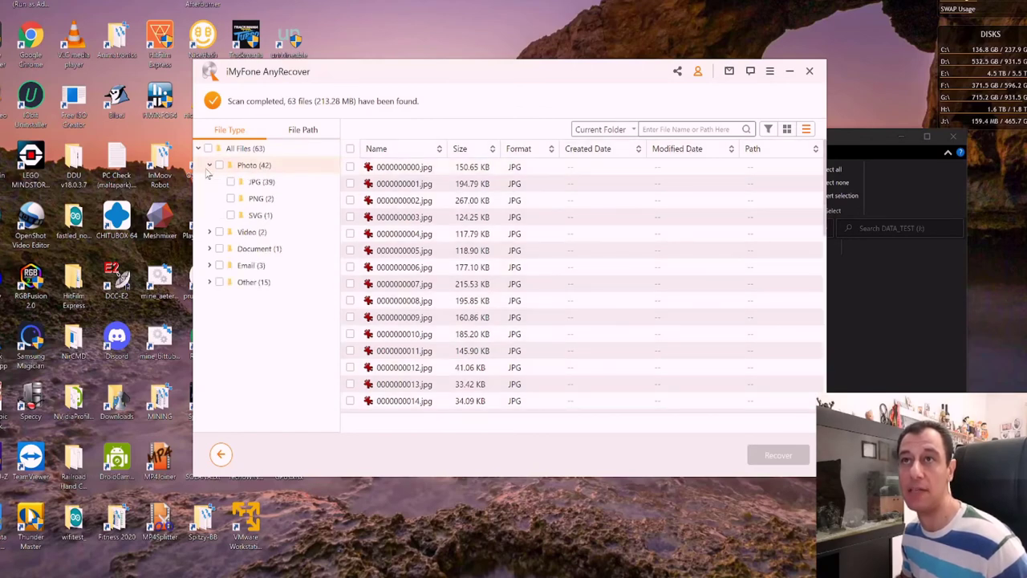
List the 39 recovered JPG photos, then the two PNG files
{"action": "left_click", "coordinate": [258, 184]}
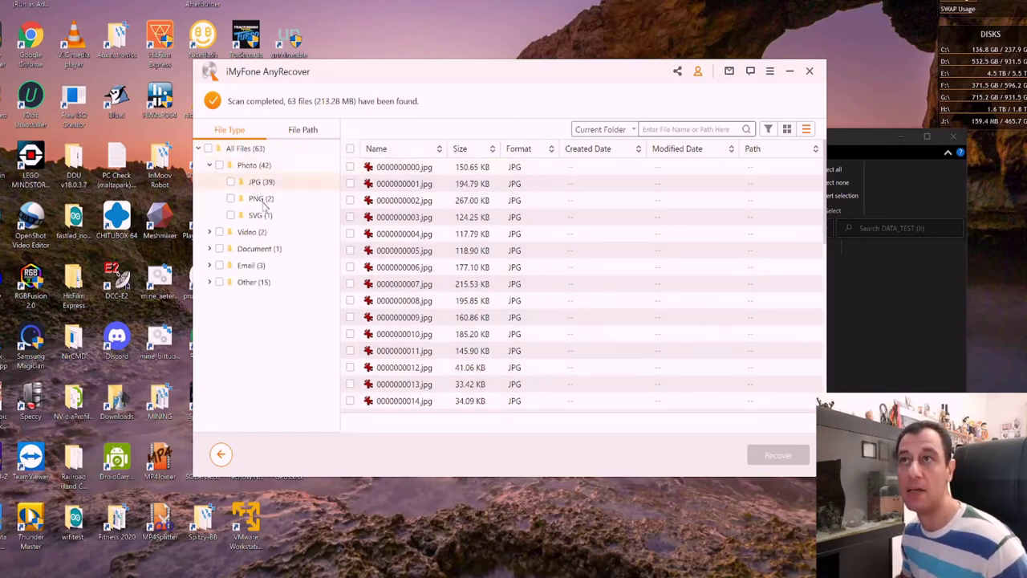
{"action": "scroll", "coordinate": [440, 323], "scroll_direction": "down", "scroll_amount": 10}
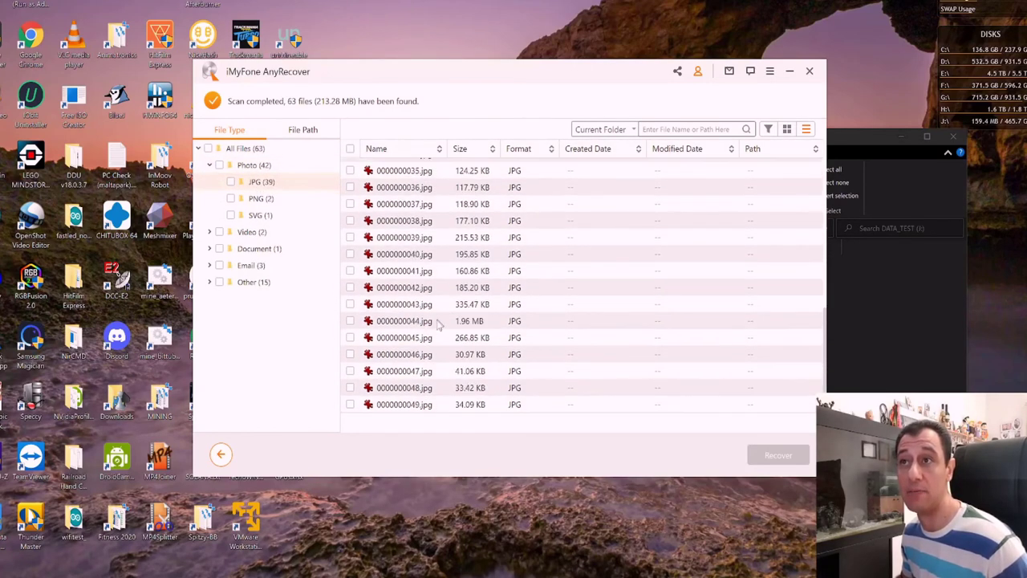
{"action": "scroll", "coordinate": [440, 342], "scroll_direction": "up", "scroll_amount": 10}
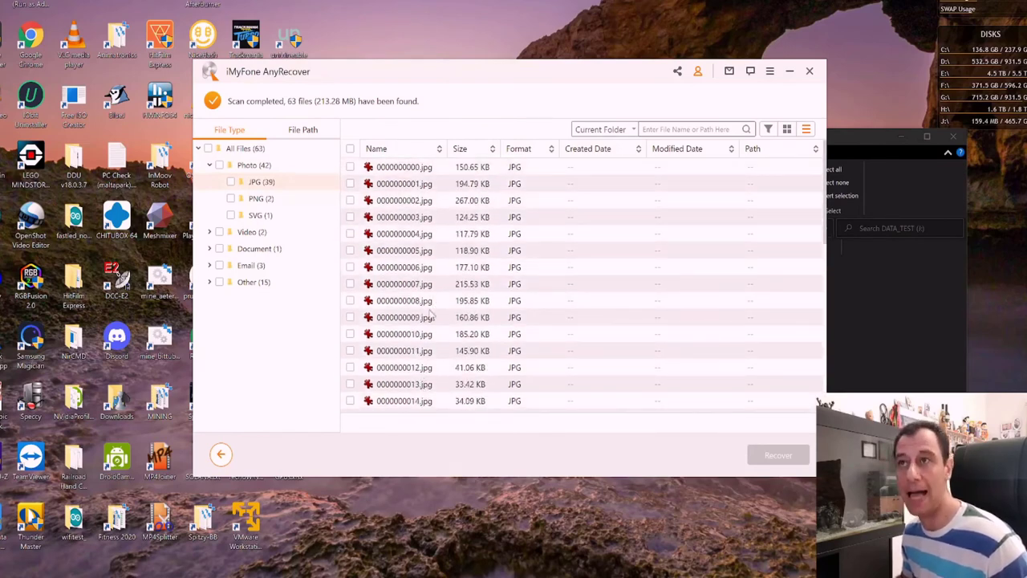
{"action": "scroll", "coordinate": [431, 315], "scroll_direction": "down", "scroll_amount": 3}
{"action": "left_click", "coordinate": [260, 200]}
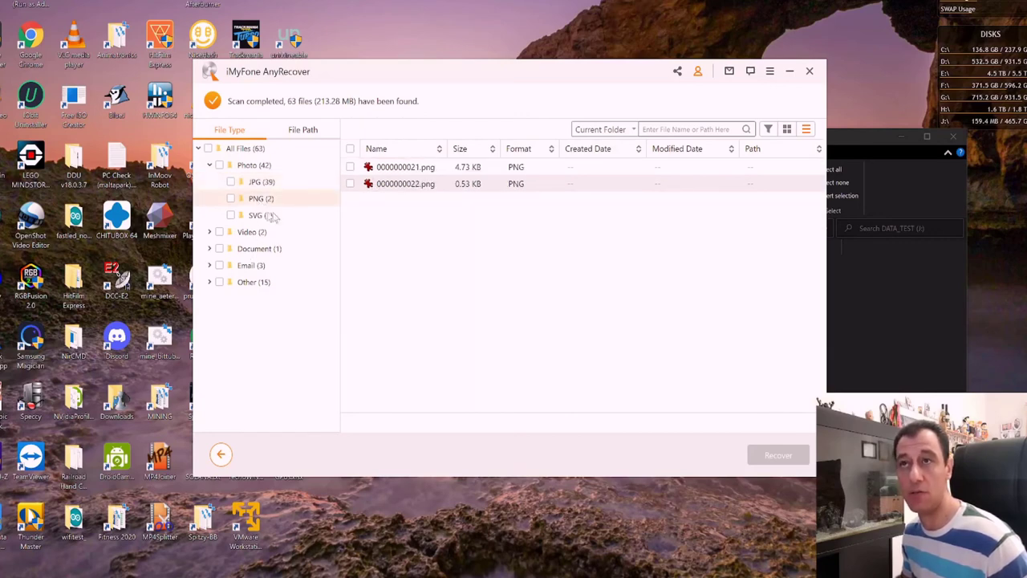
Show the recovered videos, narrowed down to the two MP4 files
{"action": "left_click", "coordinate": [243, 233]}
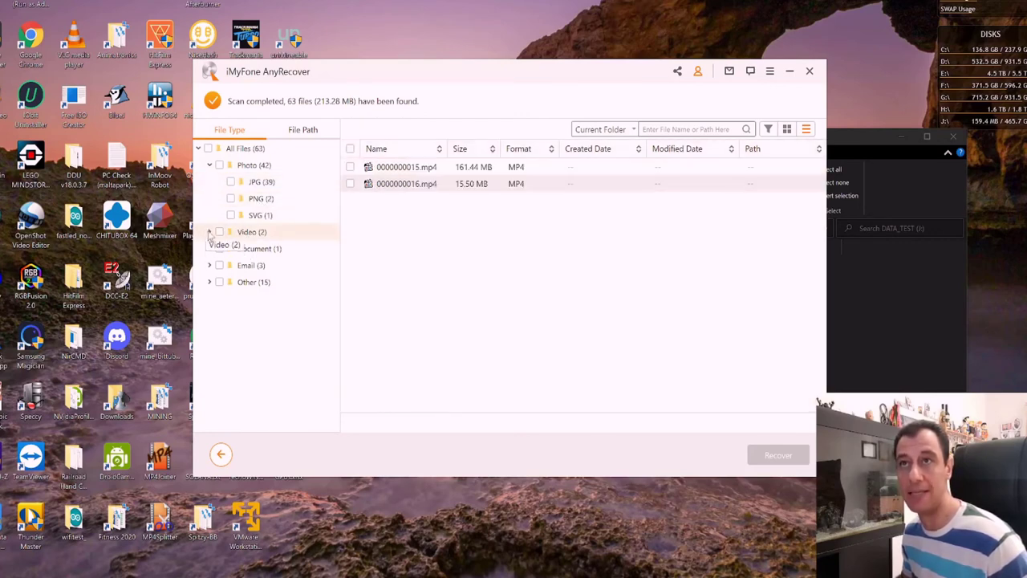
{"action": "left_click", "coordinate": [209, 232]}
{"action": "left_click", "coordinate": [256, 250]}
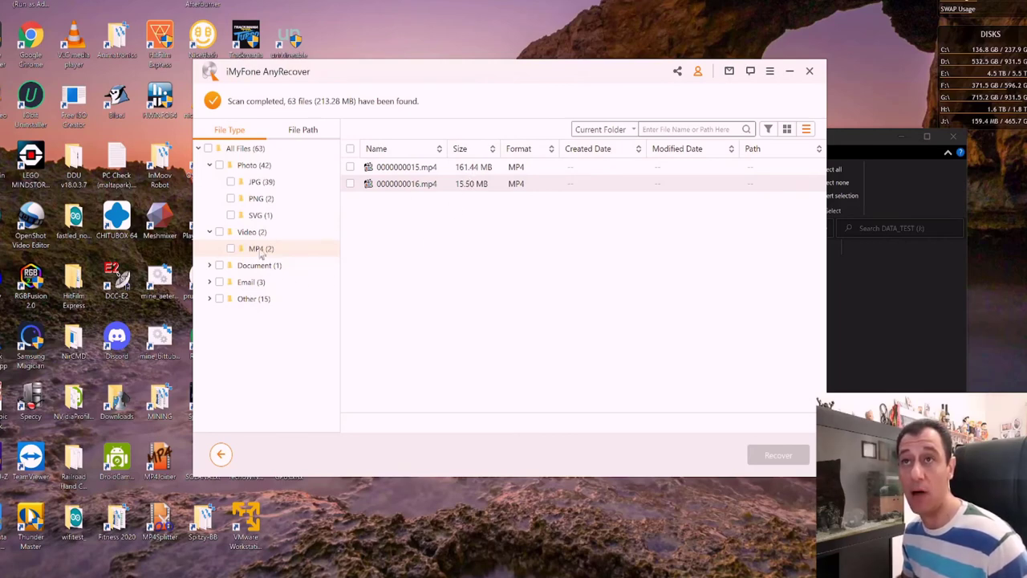
Recover all 63 found files to C:SYSTEM and open the resulting All Files folder
{"action": "left_click", "coordinate": [208, 148]}
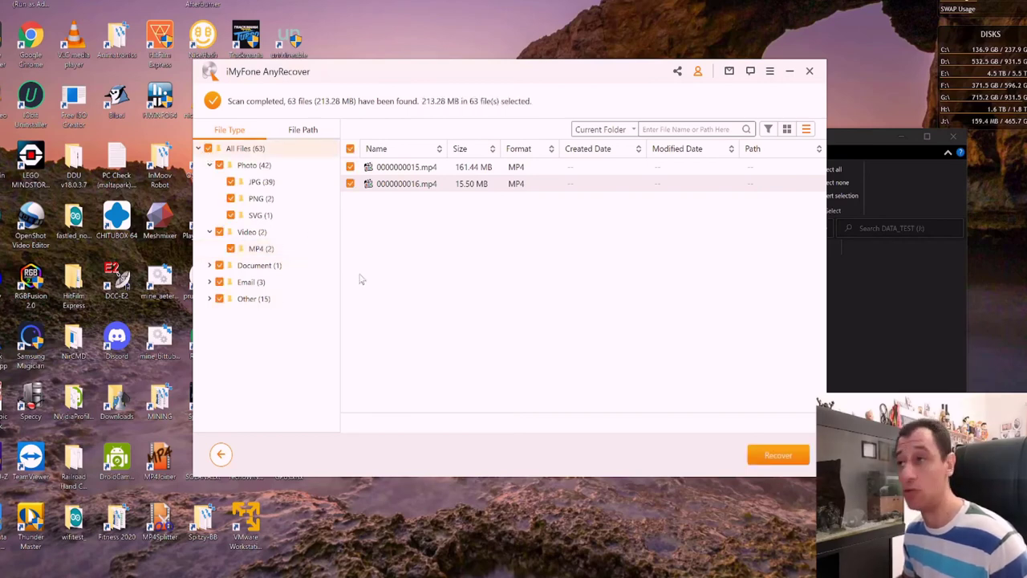
{"action": "left_click", "coordinate": [764, 456]}
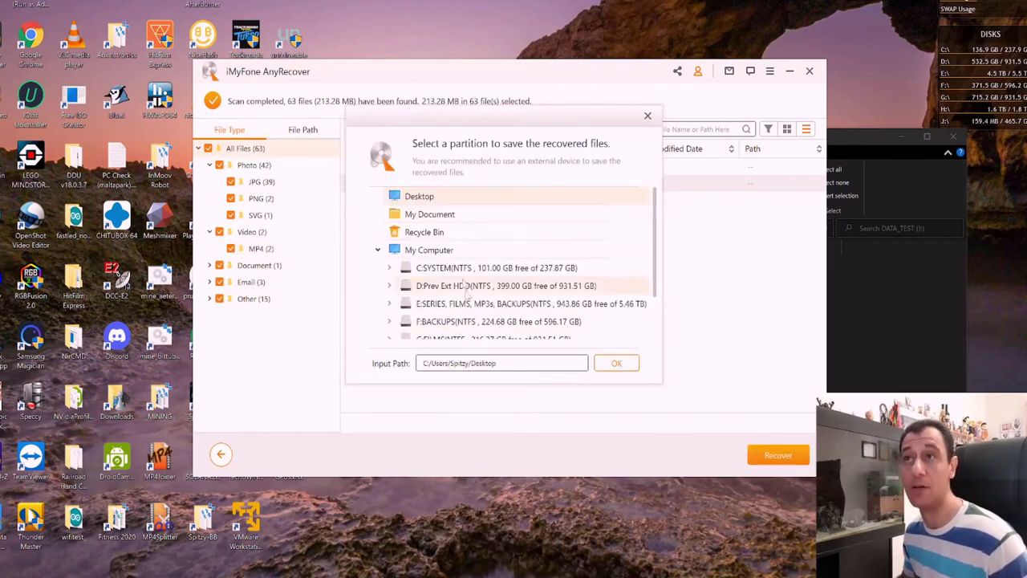
{"action": "scroll", "coordinate": [470, 293], "scroll_direction": "down", "scroll_amount": 2}
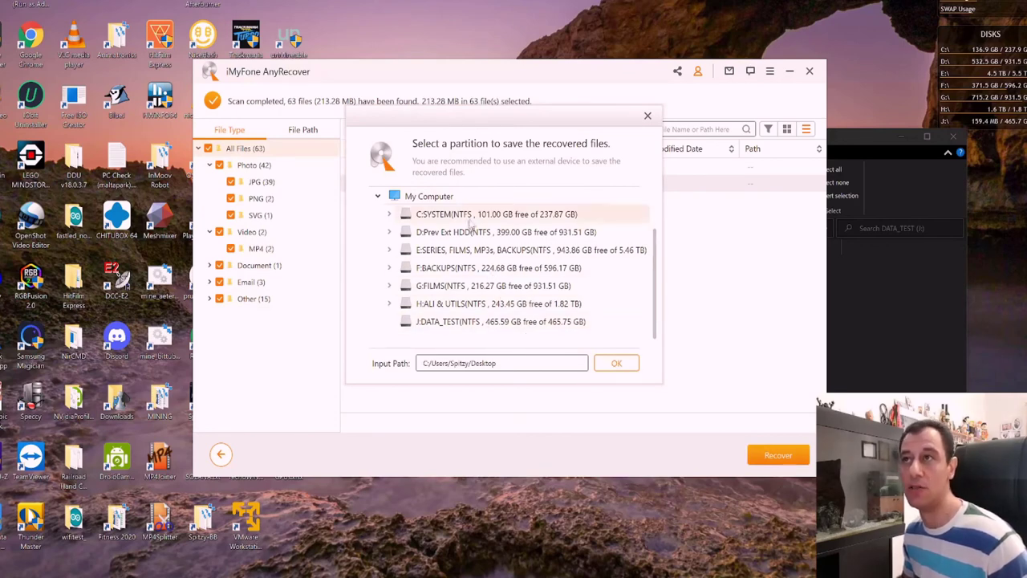
{"action": "left_click", "coordinate": [487, 222]}
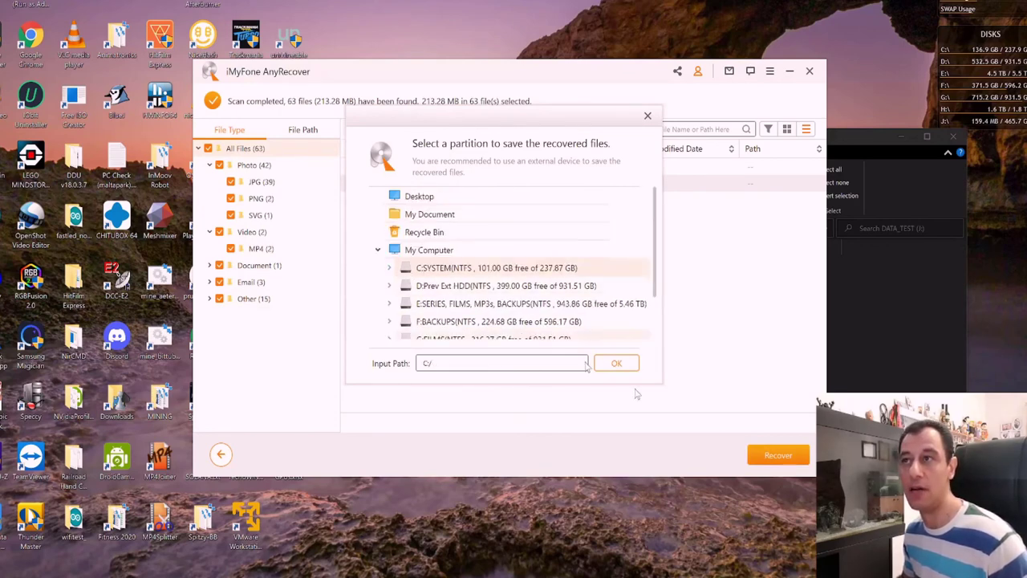
{"action": "left_click", "coordinate": [617, 363]}
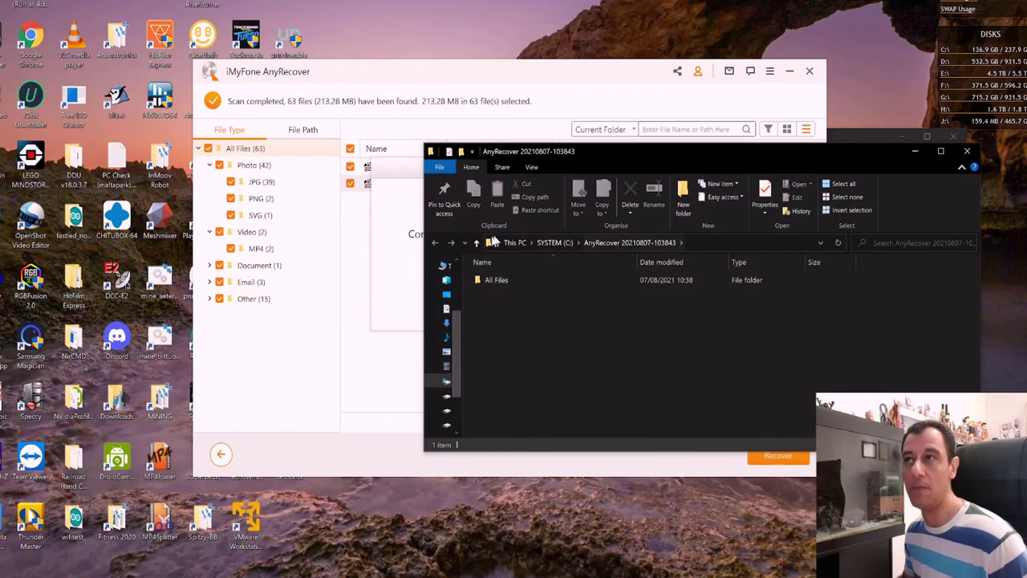
{"action": "double_click", "coordinate": [491, 280]}
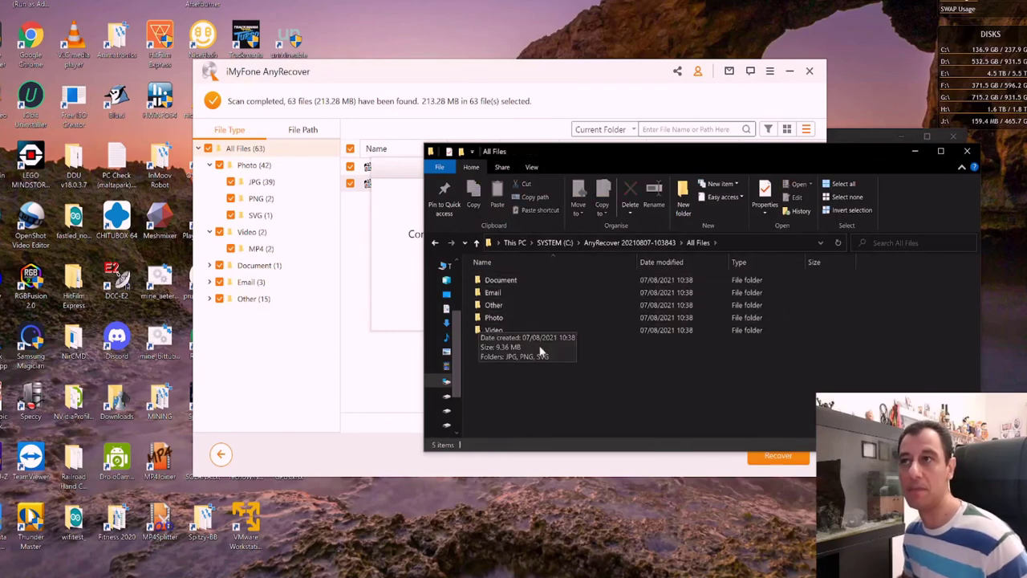
{"action": "left_click", "coordinate": [494, 321]}
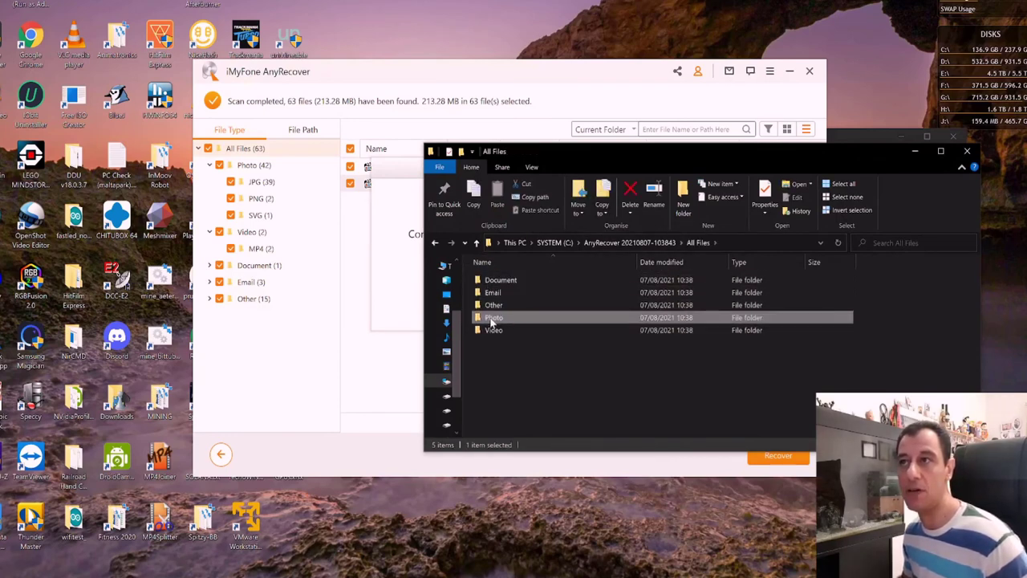
{"action": "double_click", "coordinate": [476, 318]}
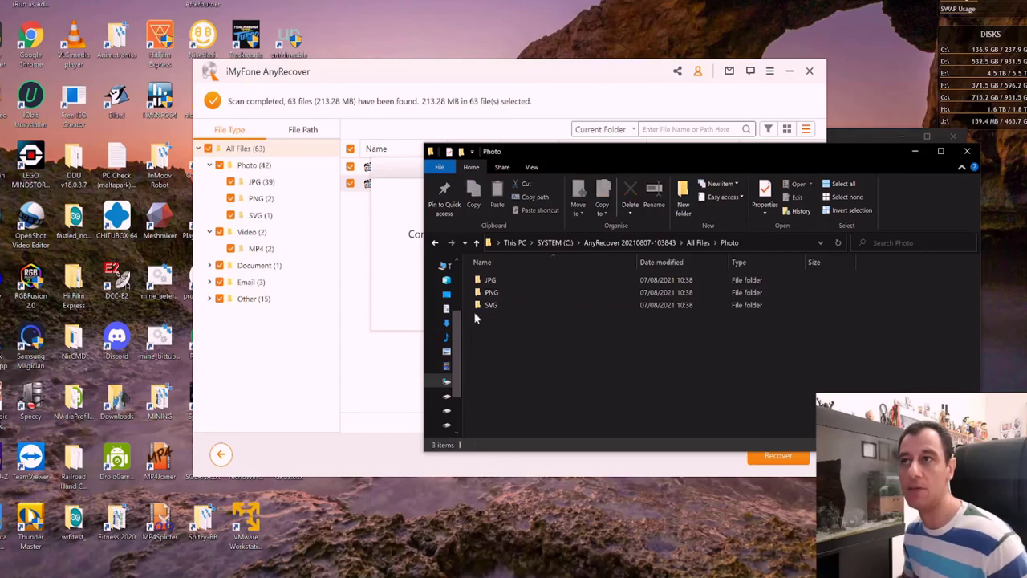
{"action": "double_click", "coordinate": [480, 281]}
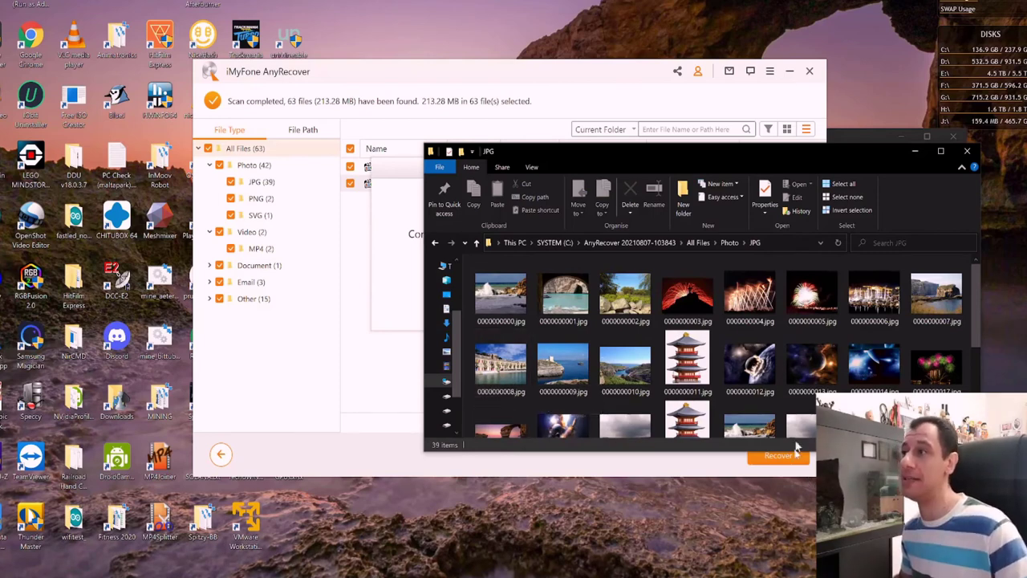
{"action": "scroll", "coordinate": [722, 362], "scroll_direction": "down", "scroll_amount": 2}
{"action": "left_click", "coordinate": [777, 357]}
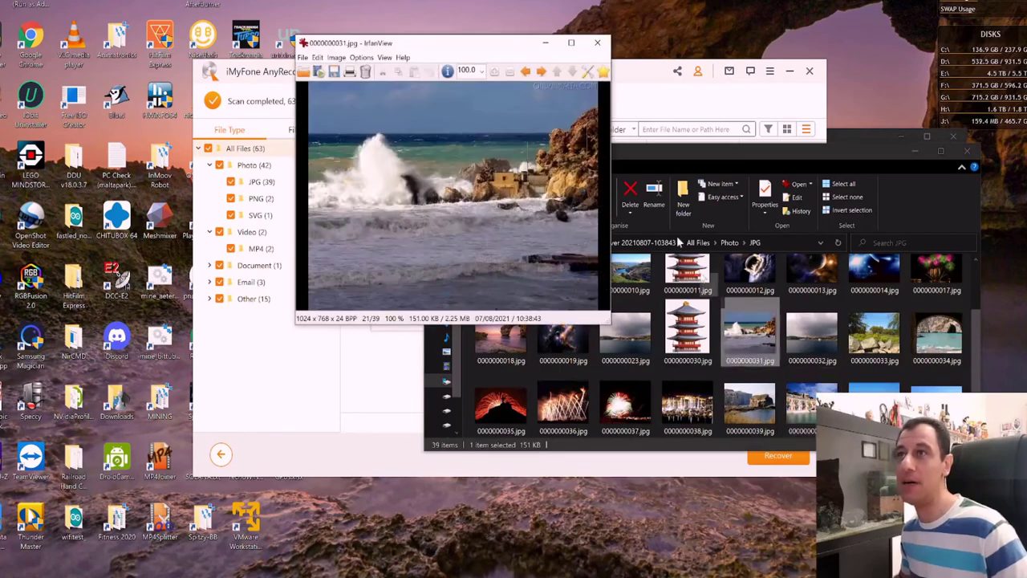
{"action": "left_click", "coordinate": [600, 38]}
{"action": "scroll", "coordinate": [644, 305], "scroll_direction": "down", "scroll_amount": 2}
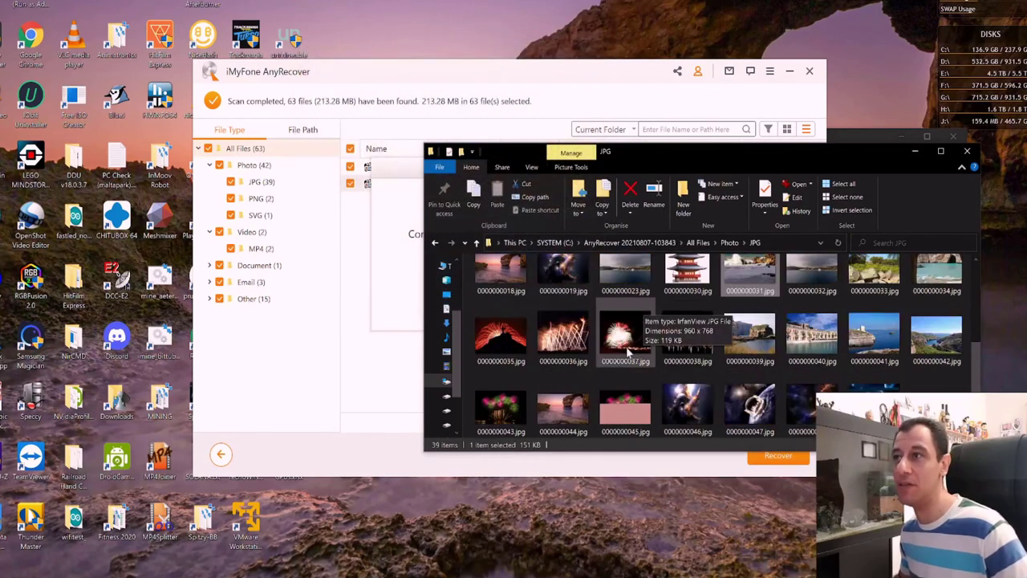
{"action": "double_click", "coordinate": [630, 337]}
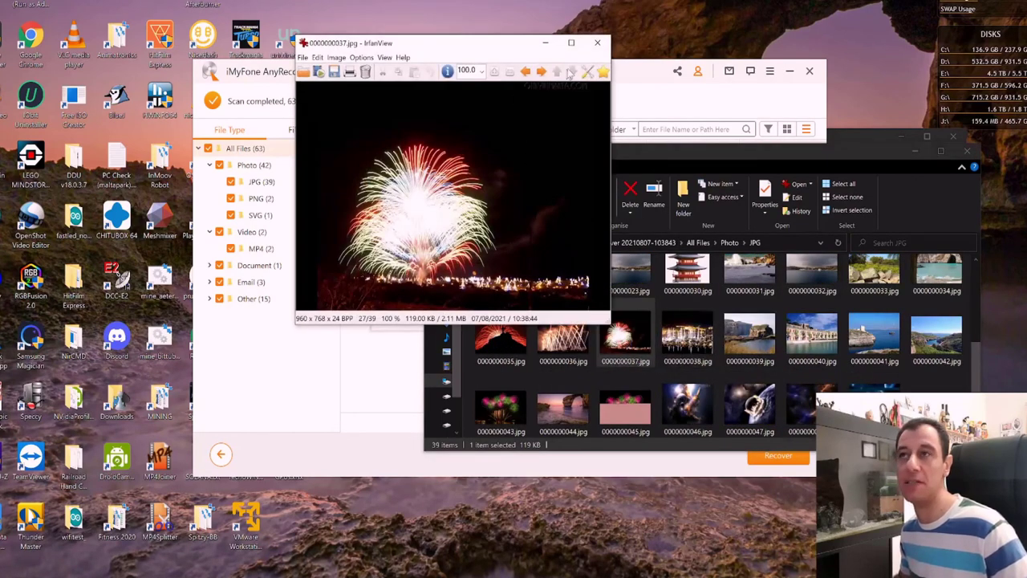
{"action": "left_click", "coordinate": [597, 43]}
{"action": "scroll", "coordinate": [718, 293], "scroll_direction": "up", "scroll_amount": 5}
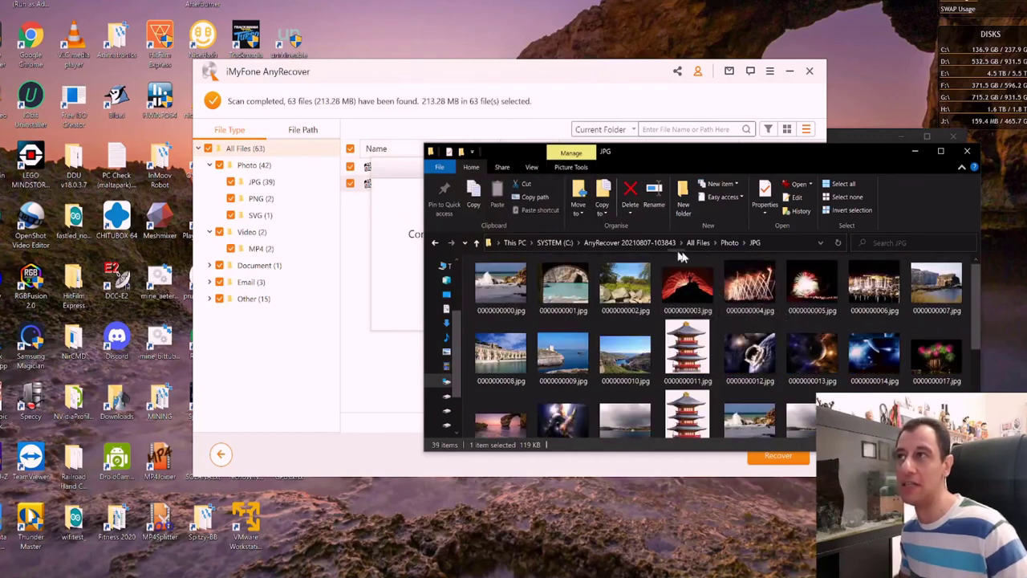
{"action": "left_click", "coordinate": [729, 242]}
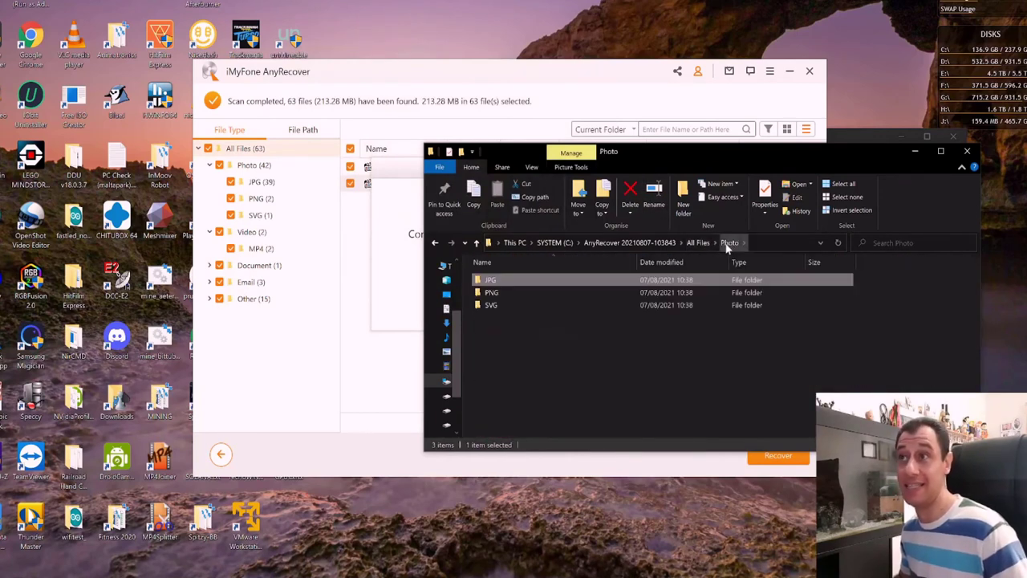
{"action": "left_click", "coordinate": [493, 293]}
{"action": "double_click", "coordinate": [495, 296]}
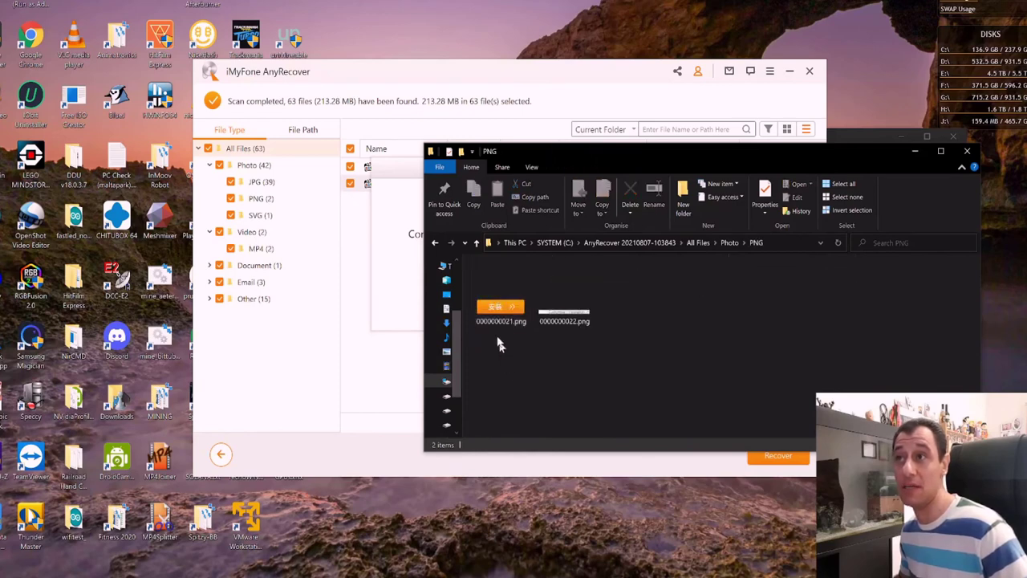
{"action": "left_click", "coordinate": [734, 248]}
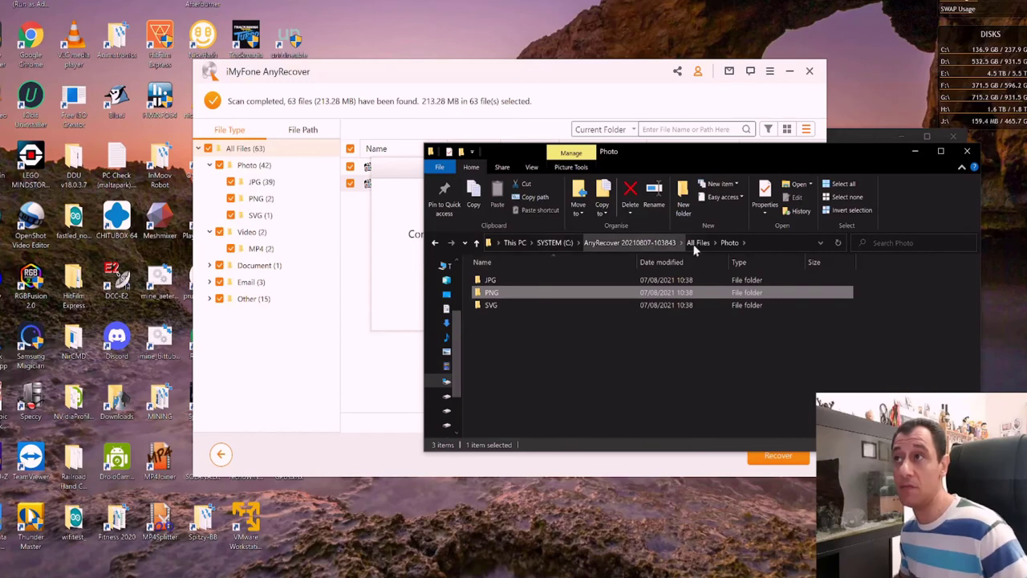
{"action": "left_click", "coordinate": [695, 248]}
From Video > MP4, play 0000000015.mp4, seek through to its final seconds, and close it
{"action": "left_click", "coordinate": [510, 334]}
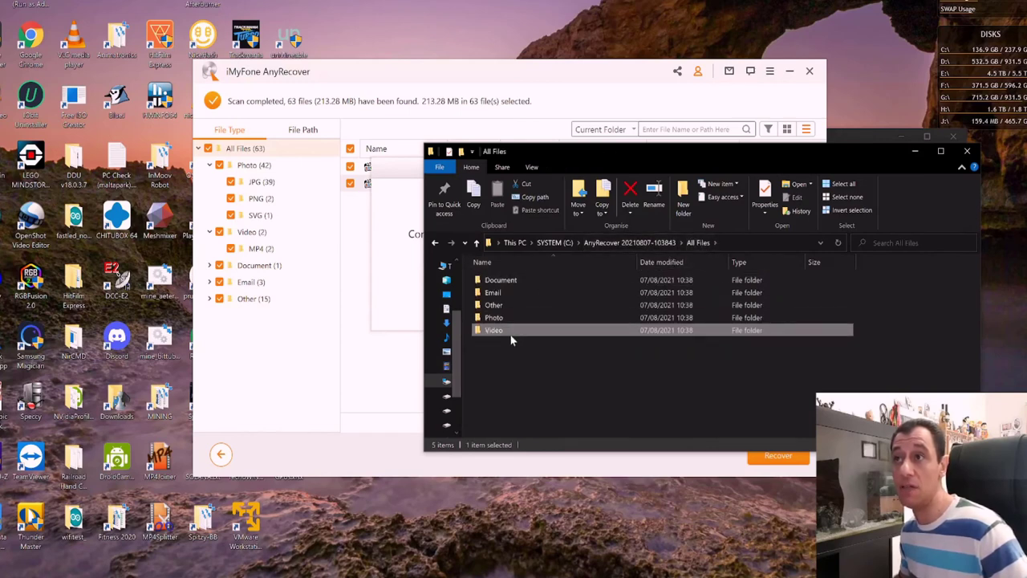
{"action": "double_click", "coordinate": [510, 333]}
{"action": "double_click", "coordinate": [495, 285]}
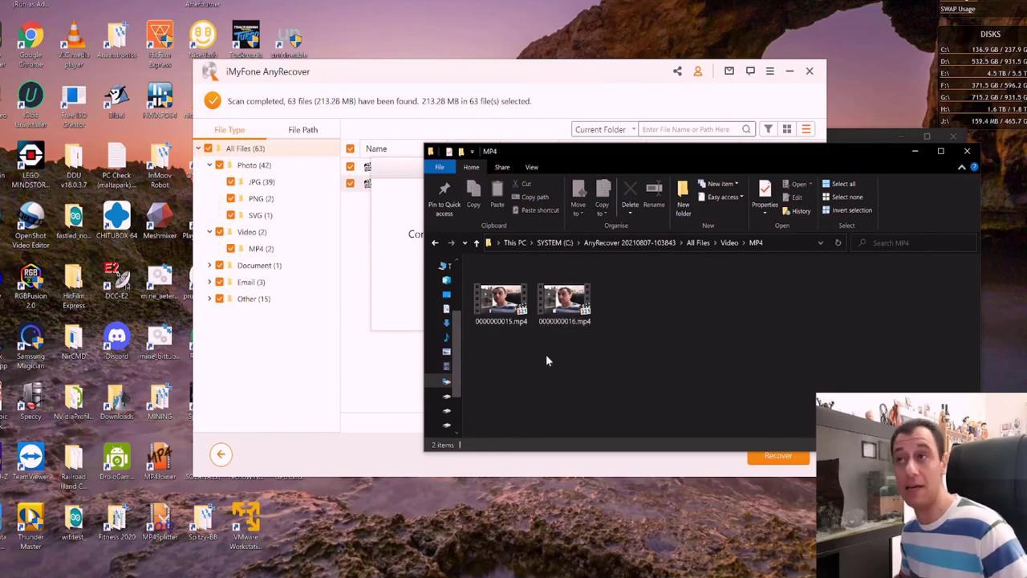
{"action": "left_click", "coordinate": [500, 318]}
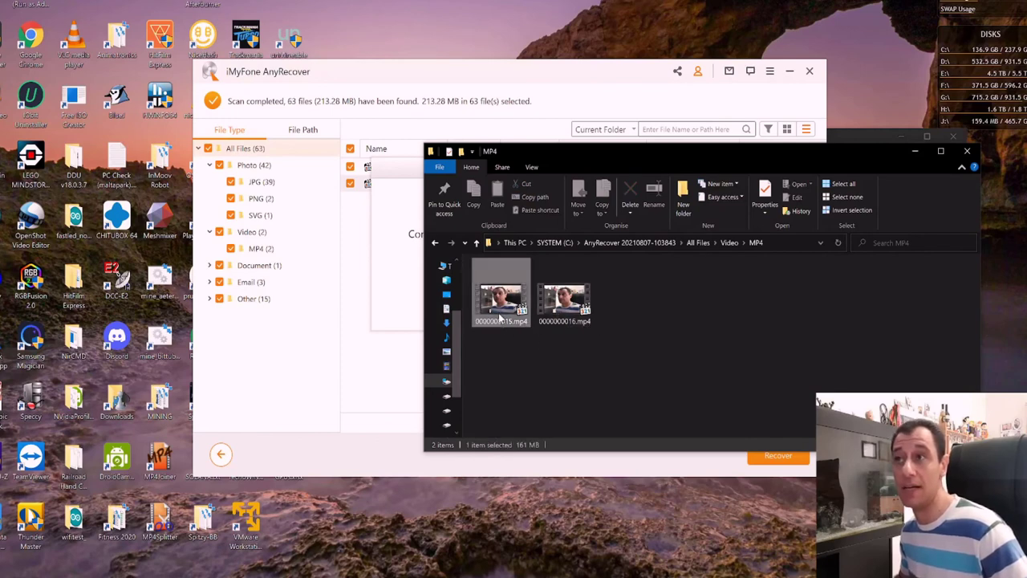
{"action": "double_click", "coordinate": [500, 319]}
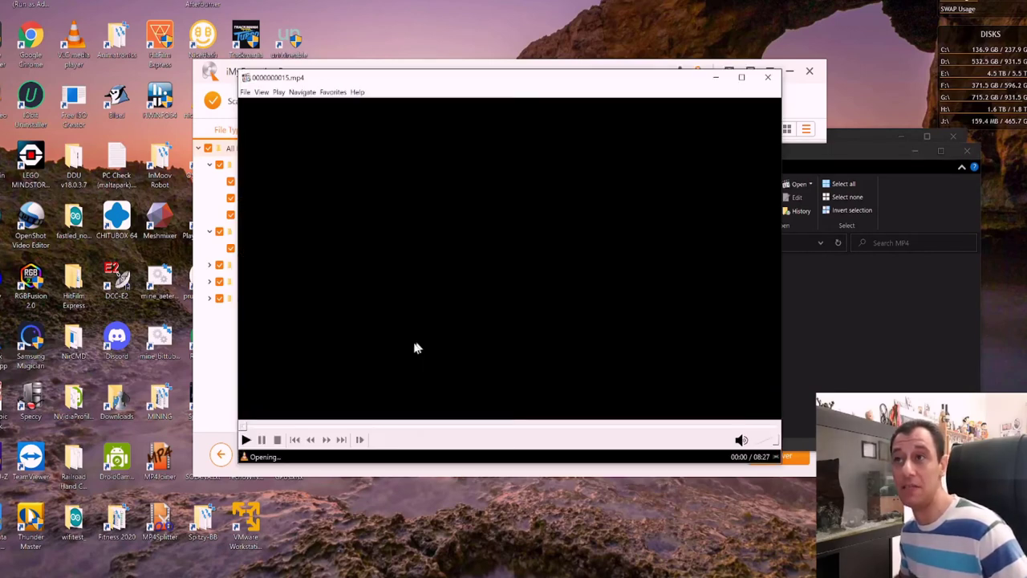
{"action": "left_click", "coordinate": [322, 425]}
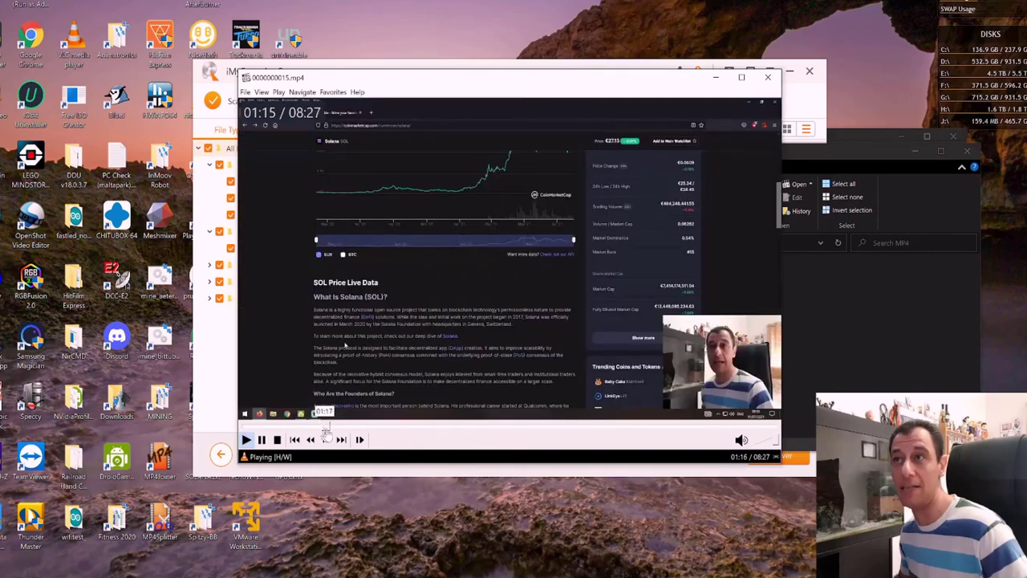
{"action": "left_click_drag", "start_coordinate": [325, 432], "coordinate": [383, 433]}
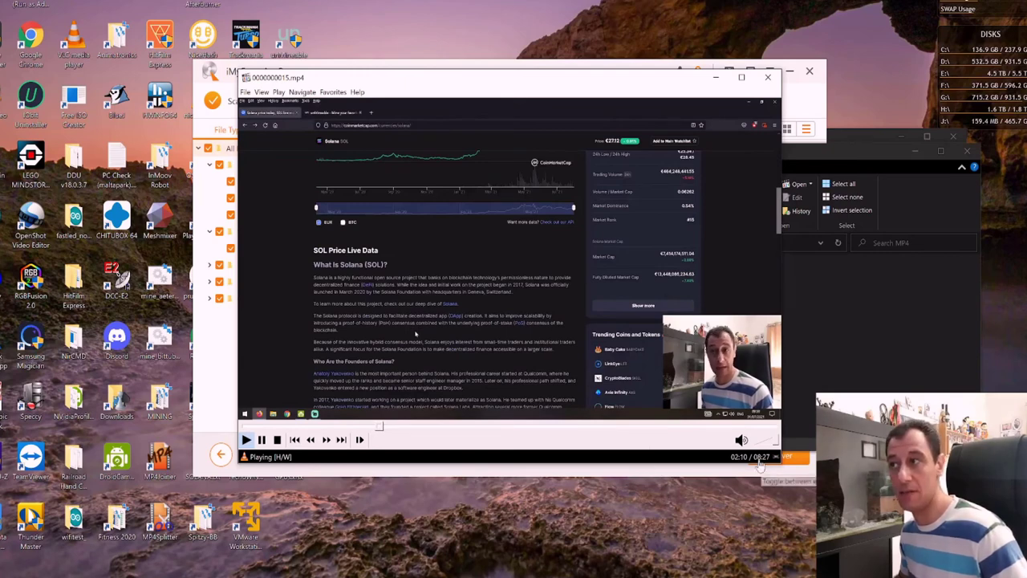
{"action": "left_click", "coordinate": [682, 433]}
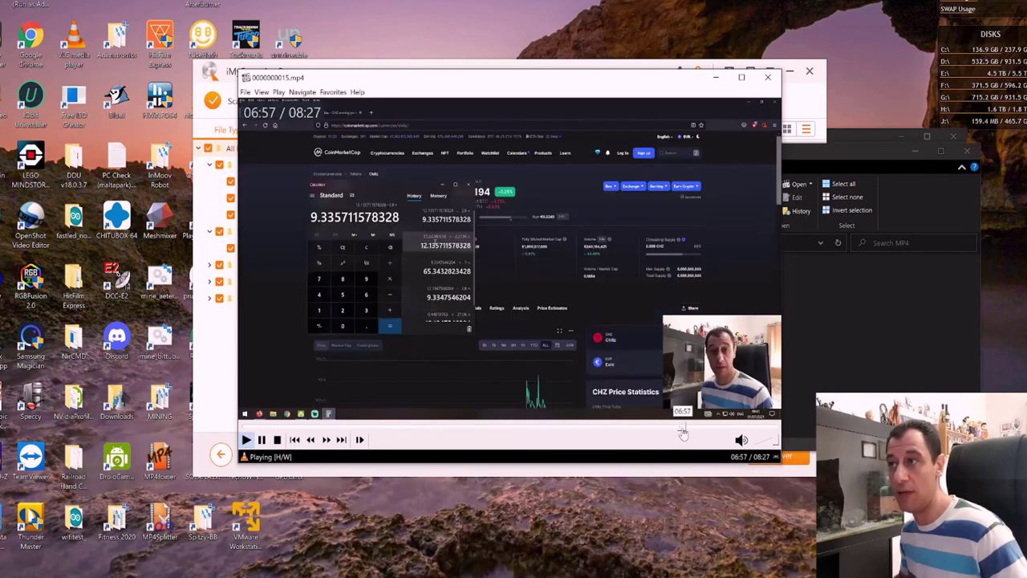
{"action": "left_click", "coordinate": [757, 433]}
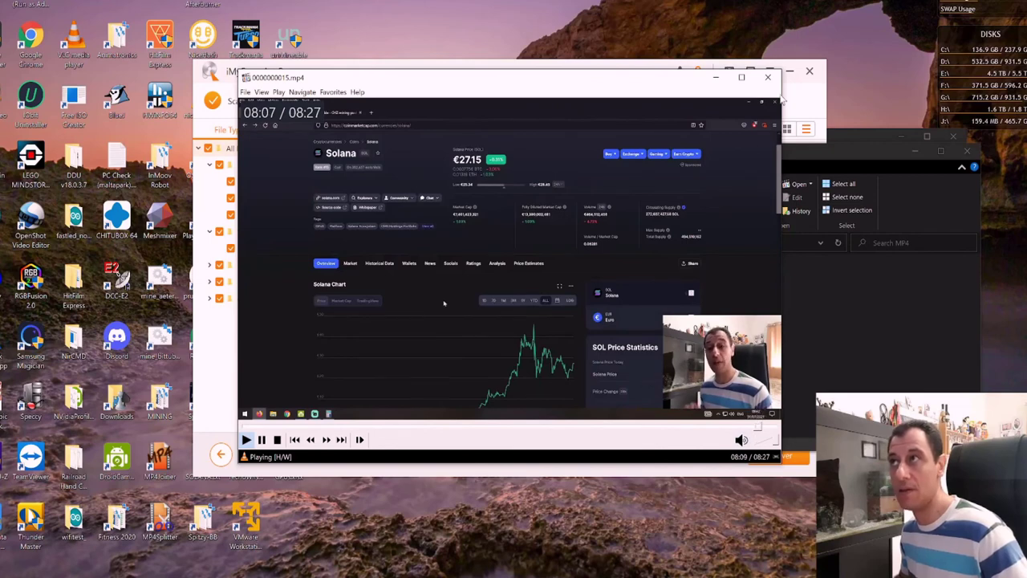
{"action": "left_click", "coordinate": [768, 77]}
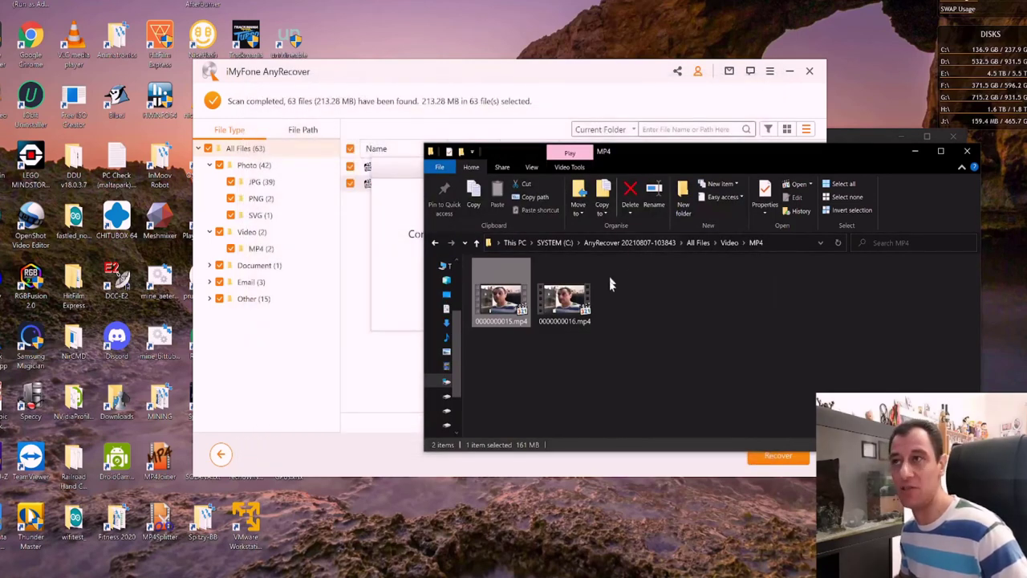
Play 0000000016.mp4, seek toward its end, close the player and clear the selection
{"action": "double_click", "coordinate": [564, 317]}
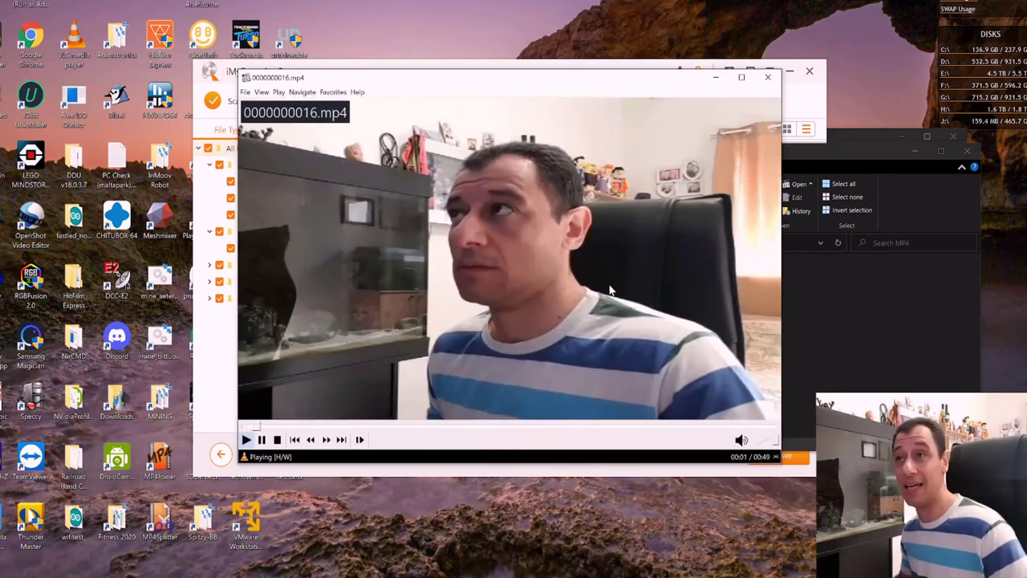
{"action": "left_click", "coordinate": [522, 422]}
{"action": "left_click", "coordinate": [609, 426]}
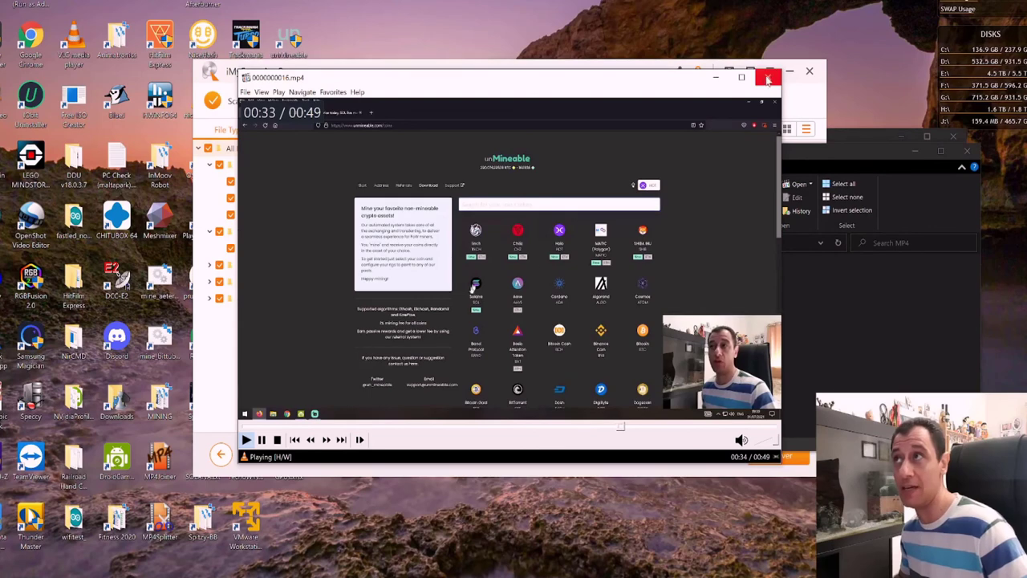
{"action": "left_click", "coordinate": [767, 77]}
{"action": "left_click", "coordinate": [687, 356]}
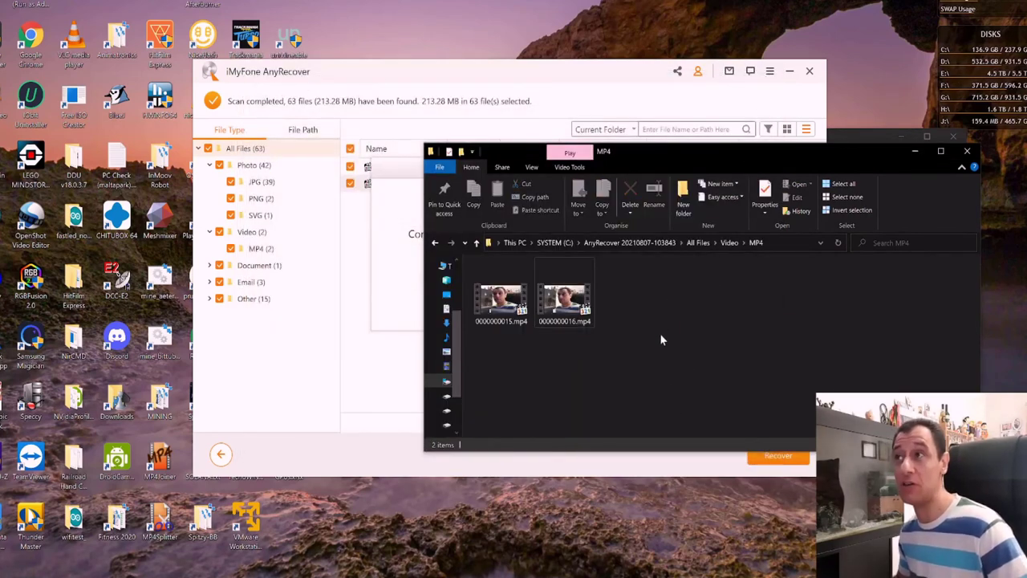
From All Files, inspect the Email folder and Document > DOCX containing Spitzy.docx
{"action": "key", "text": "alt+Up"}
{"action": "key", "text": "alt+Up"}
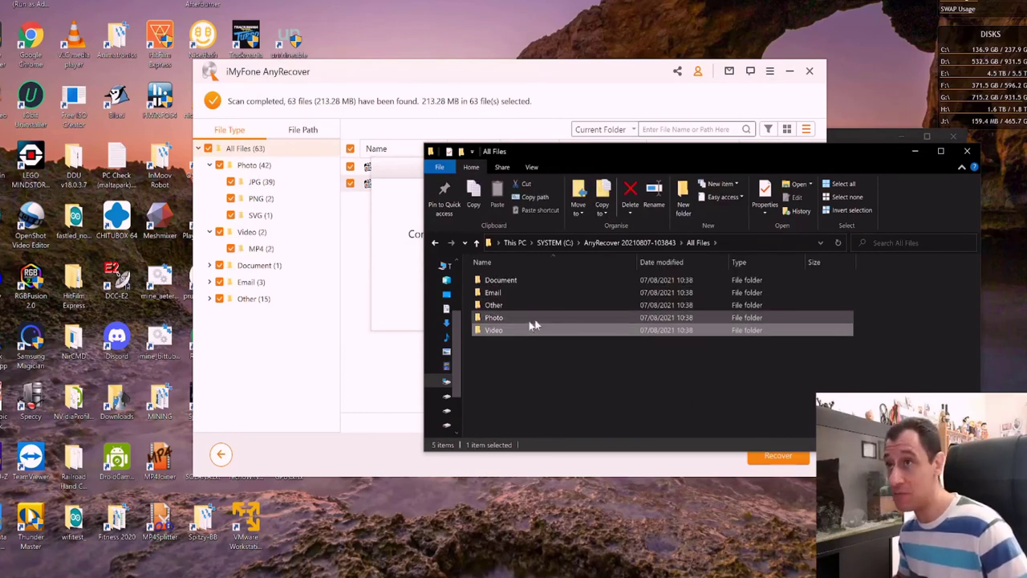
{"action": "double_click", "coordinate": [495, 292]}
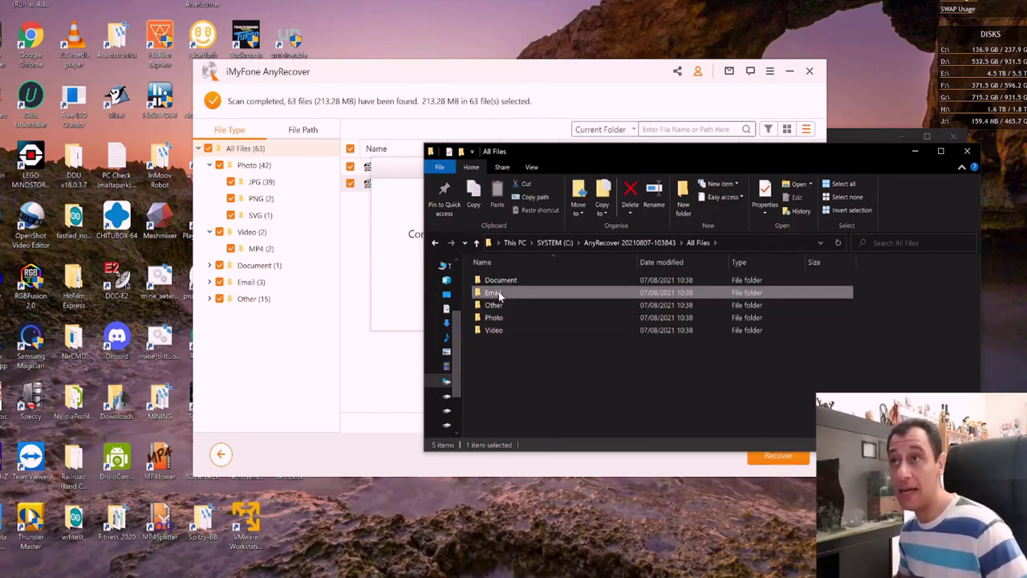
{"action": "left_click", "coordinate": [698, 243]}
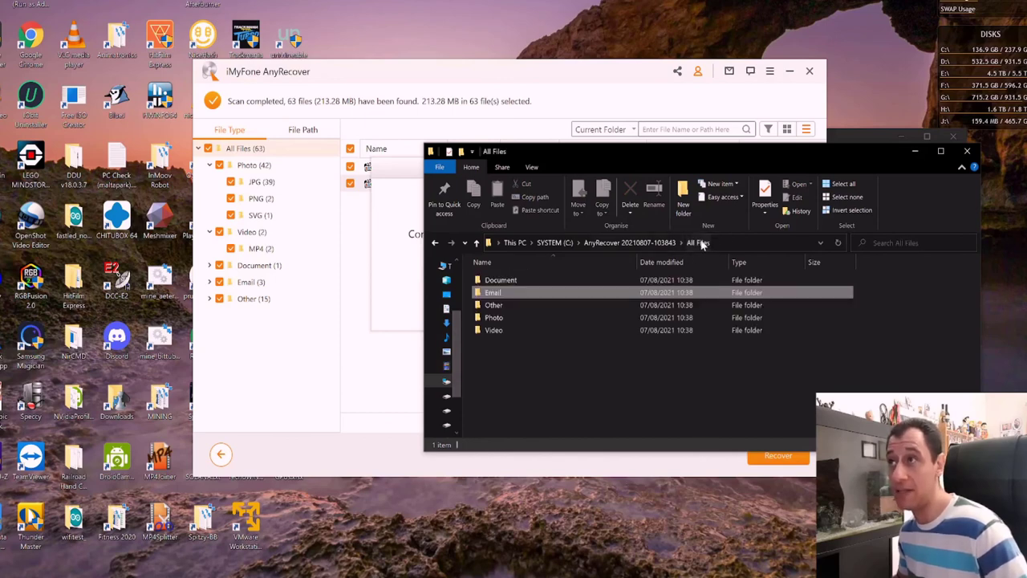
{"action": "double_click", "coordinate": [509, 280]}
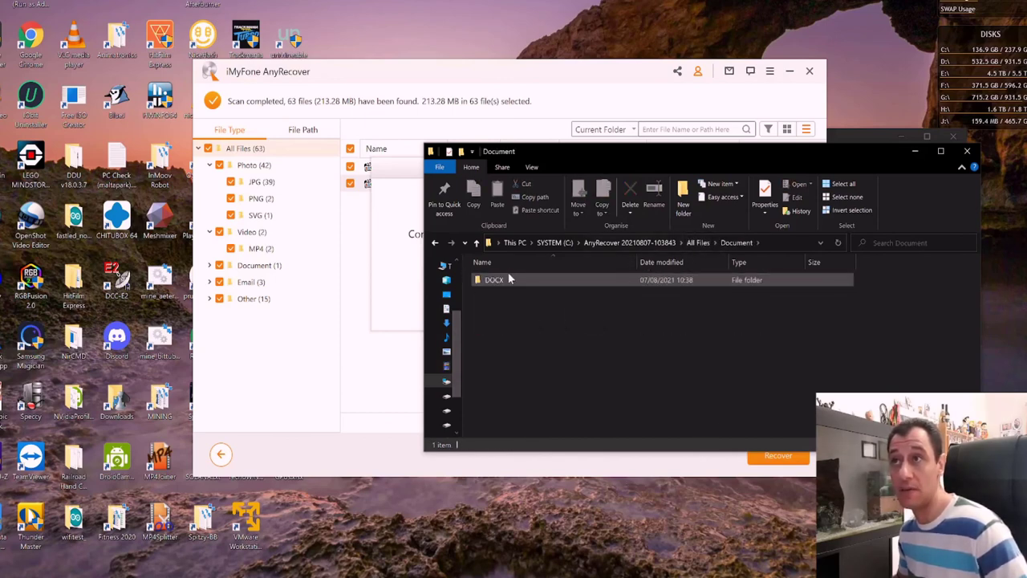
{"action": "double_click", "coordinate": [501, 279]}
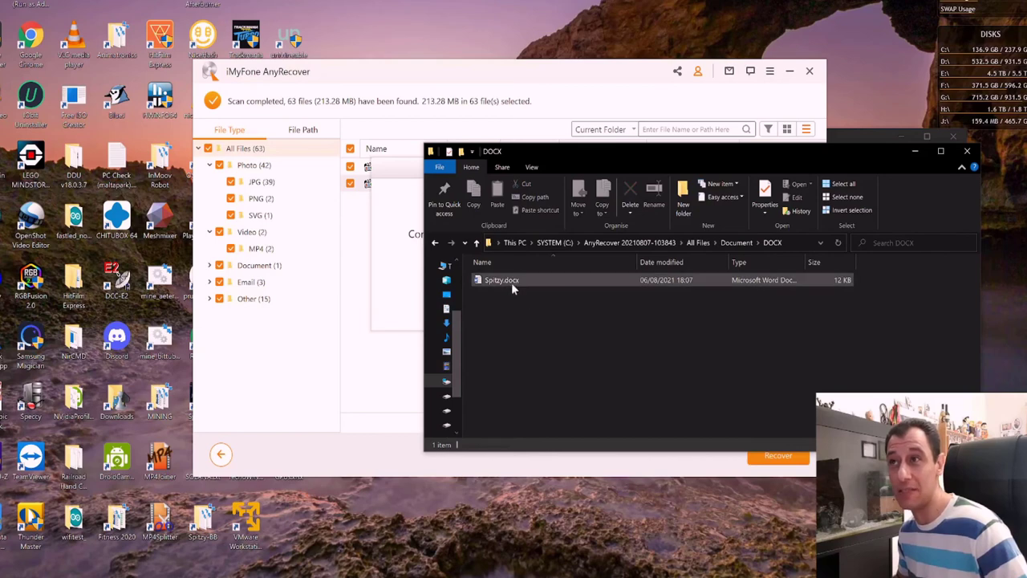
{"action": "left_click", "coordinate": [736, 242]}
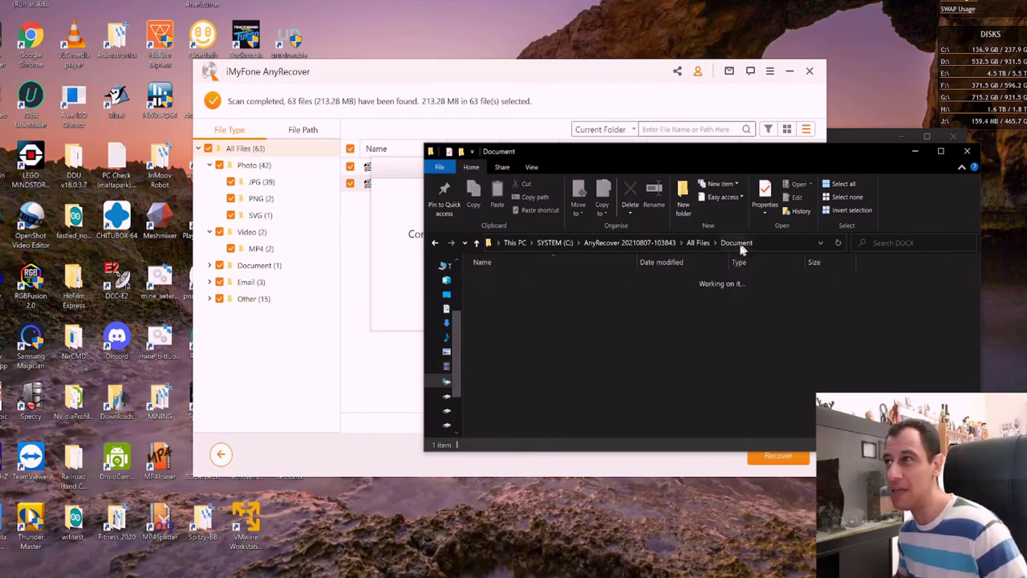
{"action": "left_click", "coordinate": [695, 244]}
{"action": "double_click", "coordinate": [501, 305]}
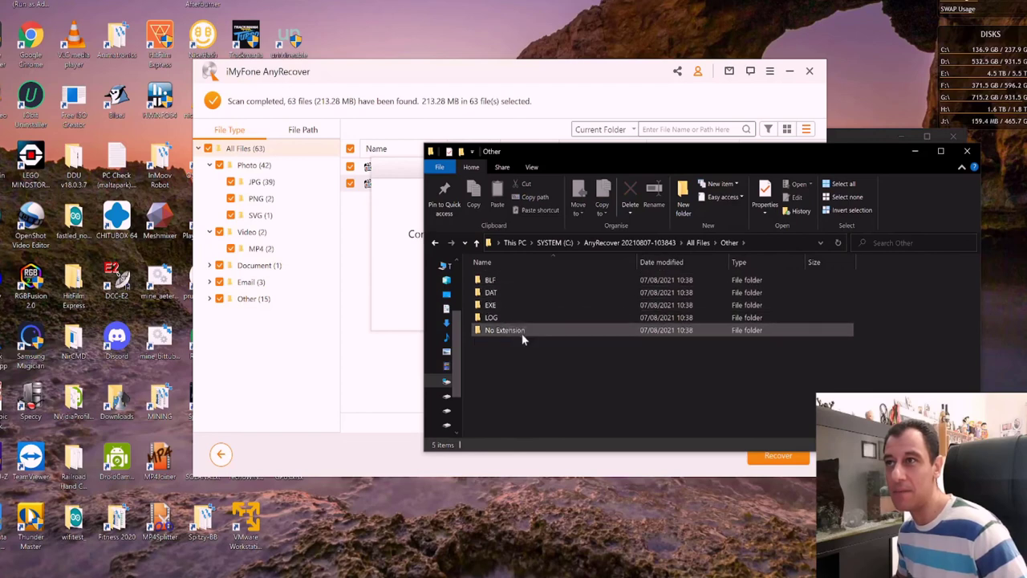
{"action": "double_click", "coordinate": [499, 319]}
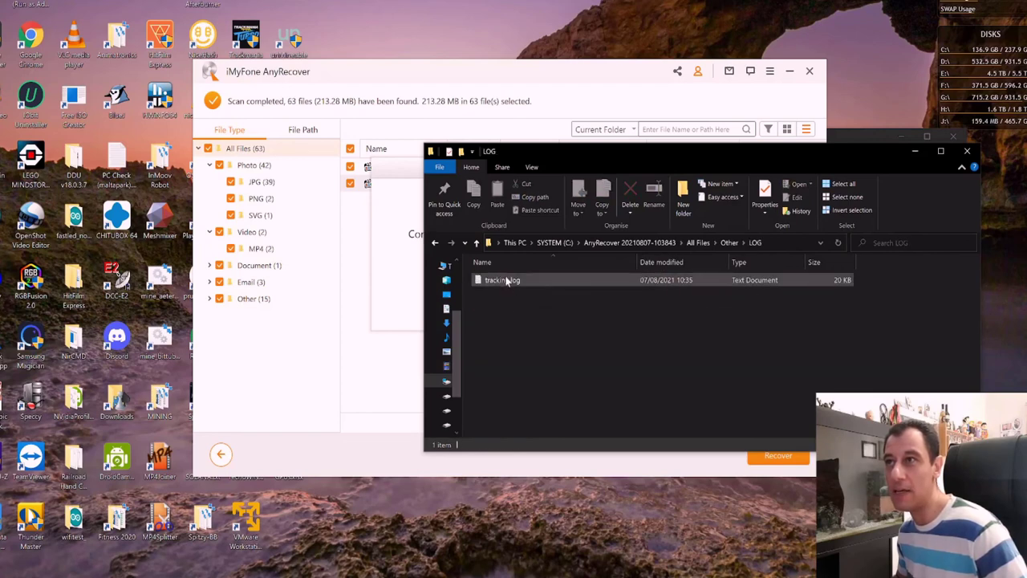
{"action": "left_click", "coordinate": [739, 244]}
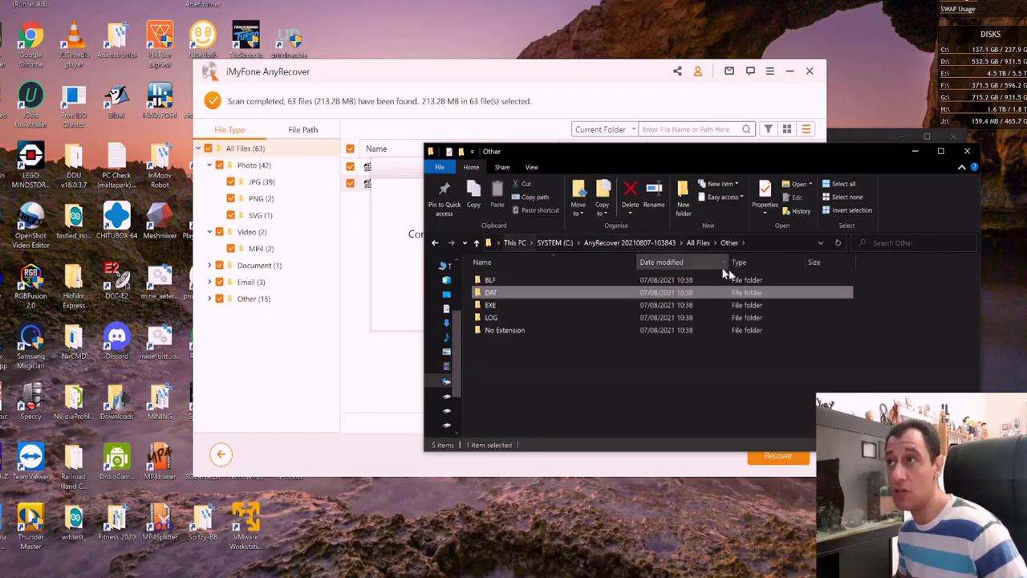
{"action": "left_click", "coordinate": [695, 244]}
{"action": "left_click", "coordinate": [629, 243]}
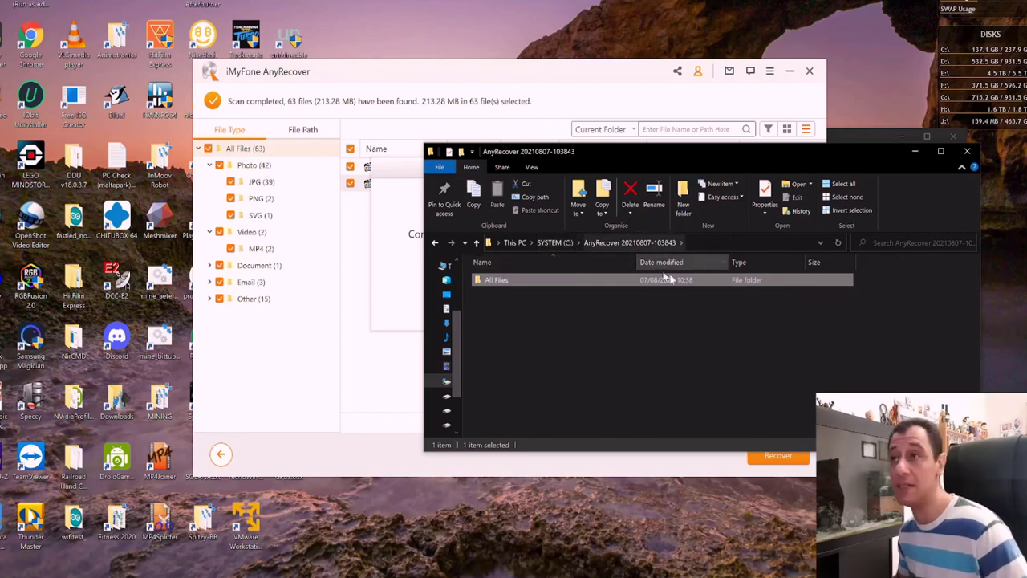
Close Explorer, dismiss the recovery-completed message, and group results by File Path
{"action": "left_click", "coordinate": [965, 149]}
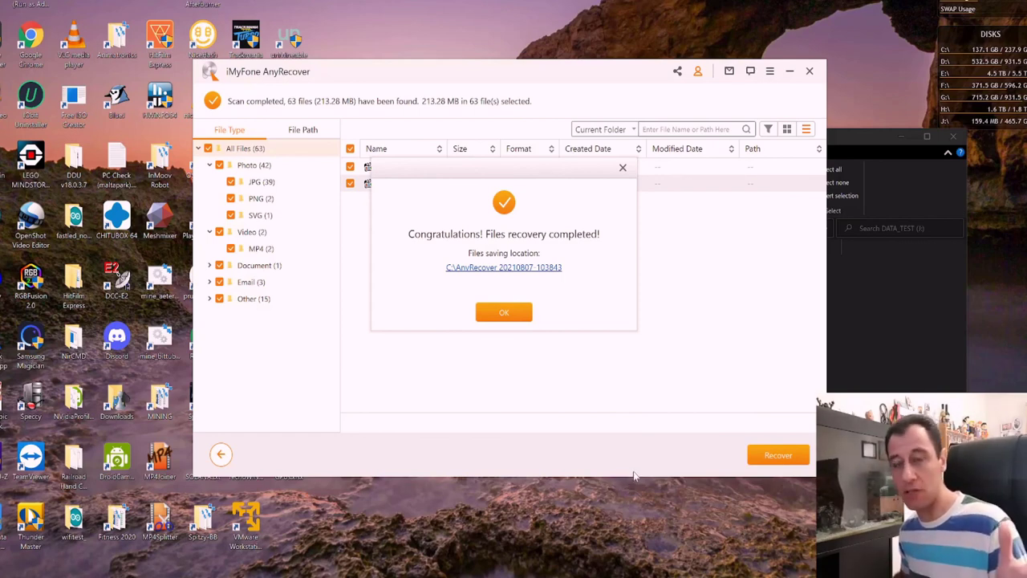
{"action": "left_click", "coordinate": [511, 314]}
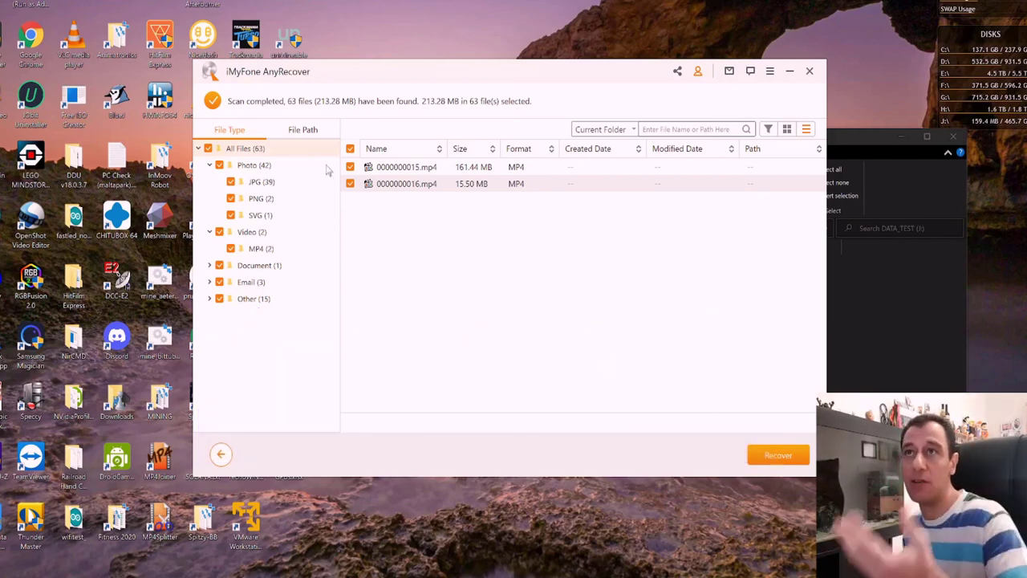
{"action": "left_click", "coordinate": [300, 133]}
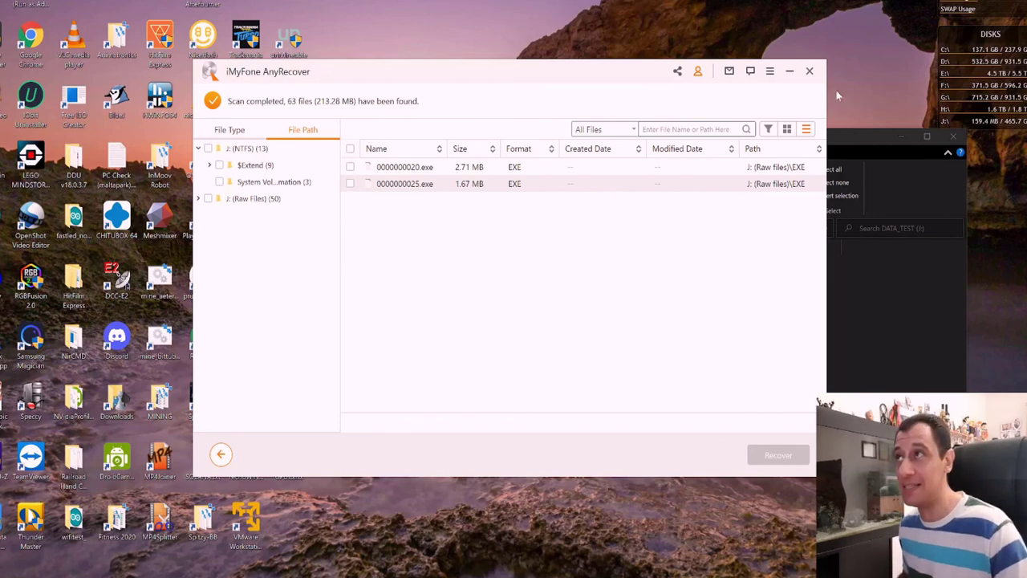
Confirm exiting AnyRecover and close the feedback survey without submitting it
{"action": "left_click", "coordinate": [810, 73]}
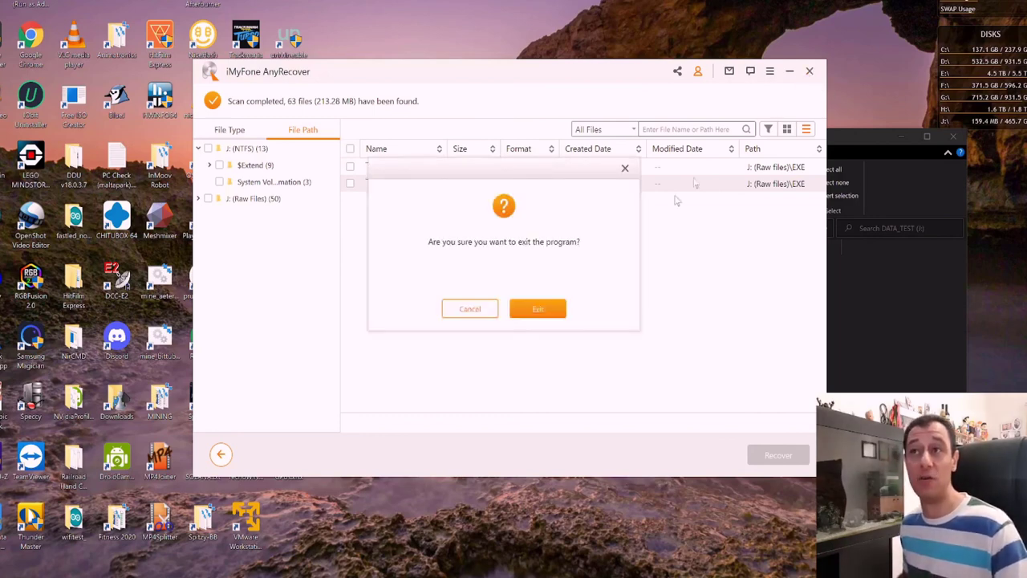
{"action": "left_click", "coordinate": [536, 310]}
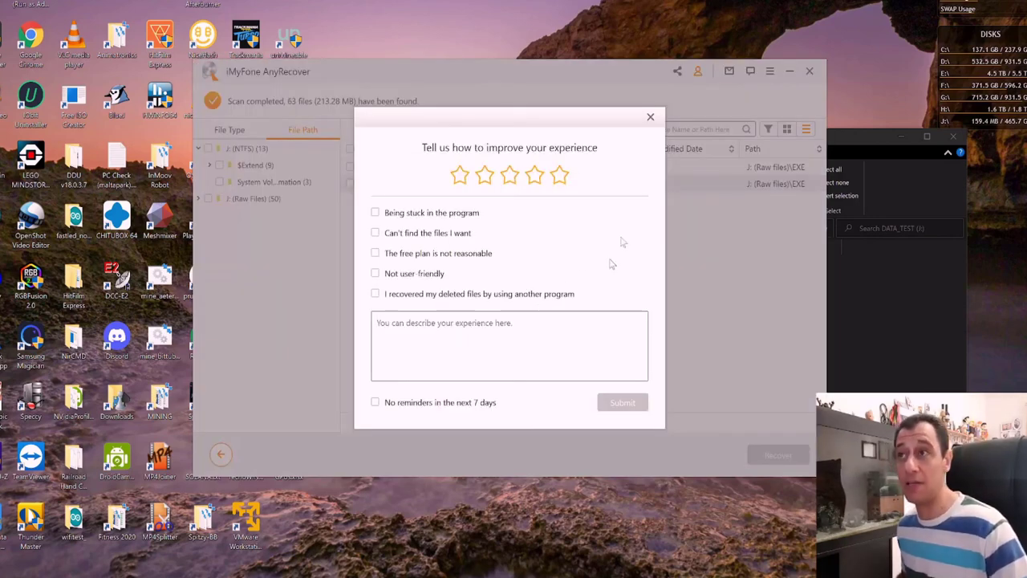
{"action": "left_click", "coordinate": [651, 118]}
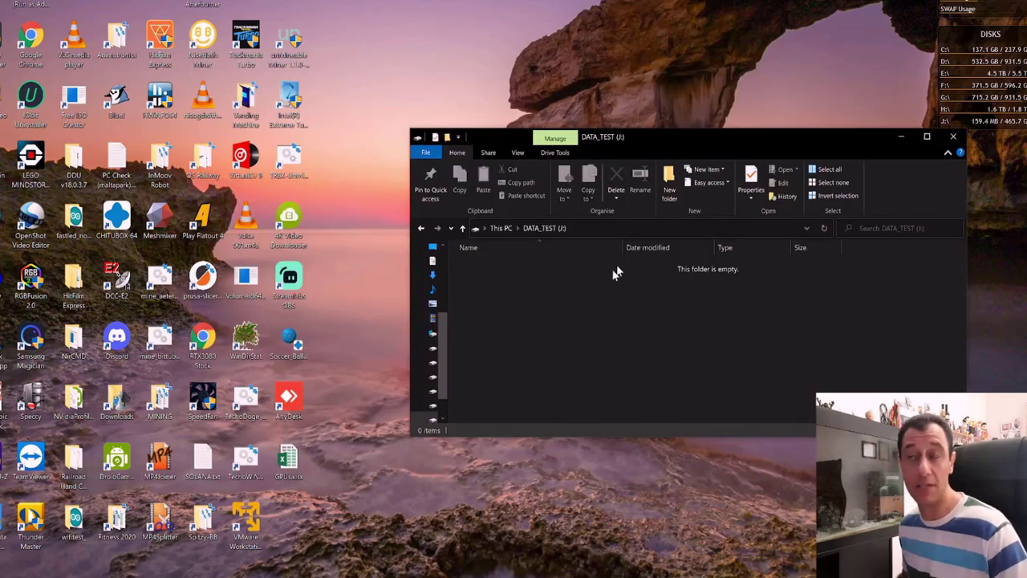